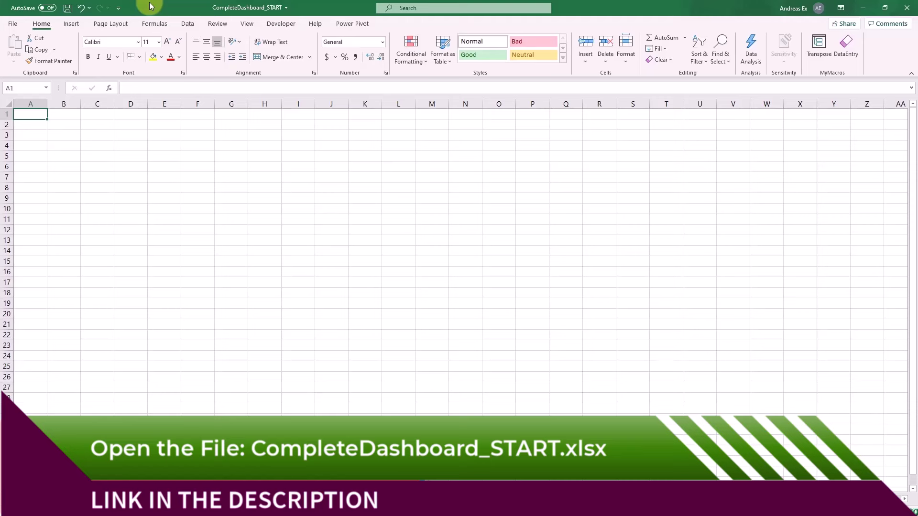
Review the CustomerOrders table in the workbook's Power Pivot data model, including its calculated columns up to Quarter
{"action": "left_click", "coordinate": [353, 25]}
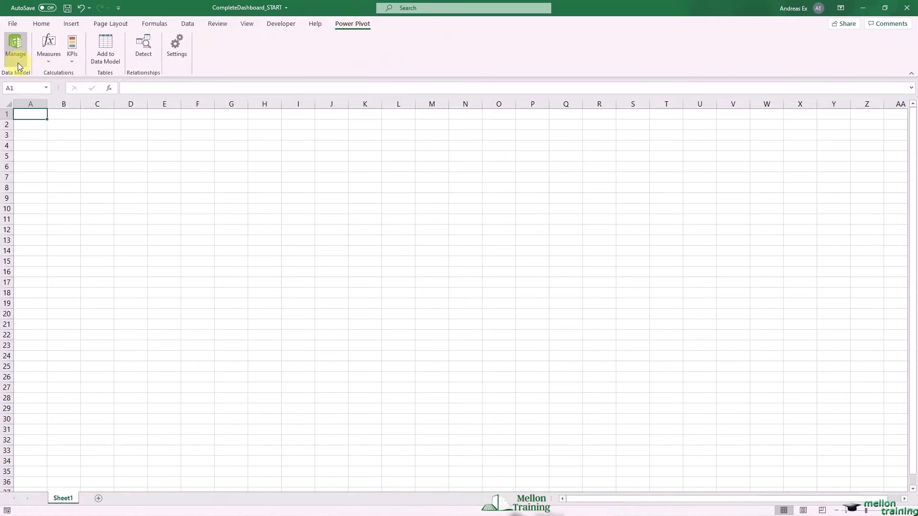
{"action": "left_click", "coordinate": [17, 61]}
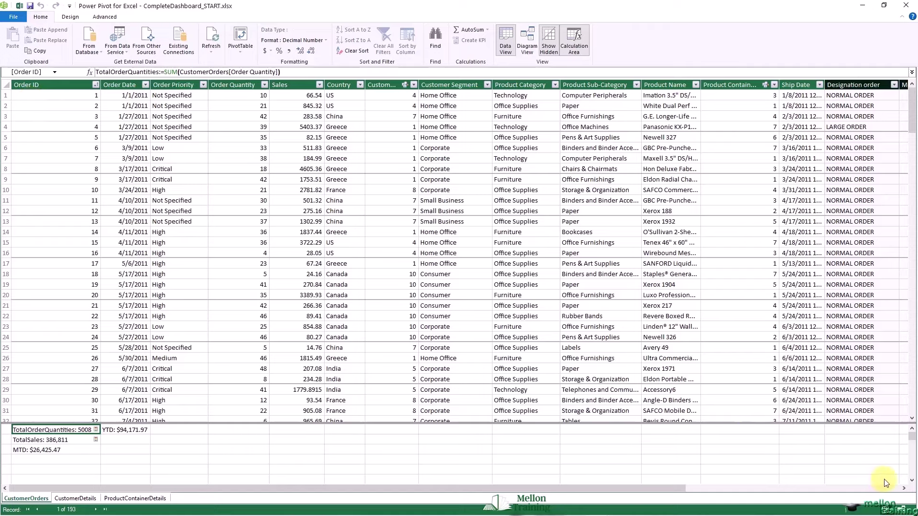
{"action": "left_click", "coordinate": [903, 488]}
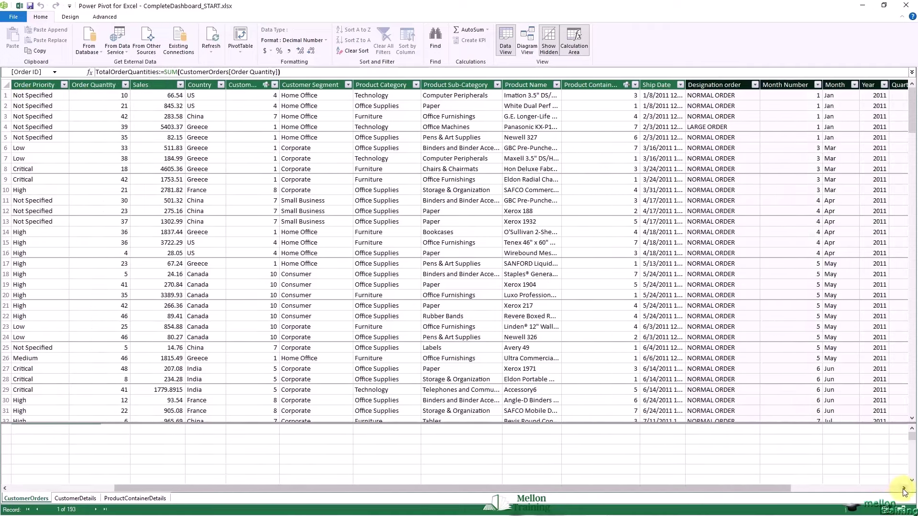
{"action": "left_click", "coordinate": [903, 488]}
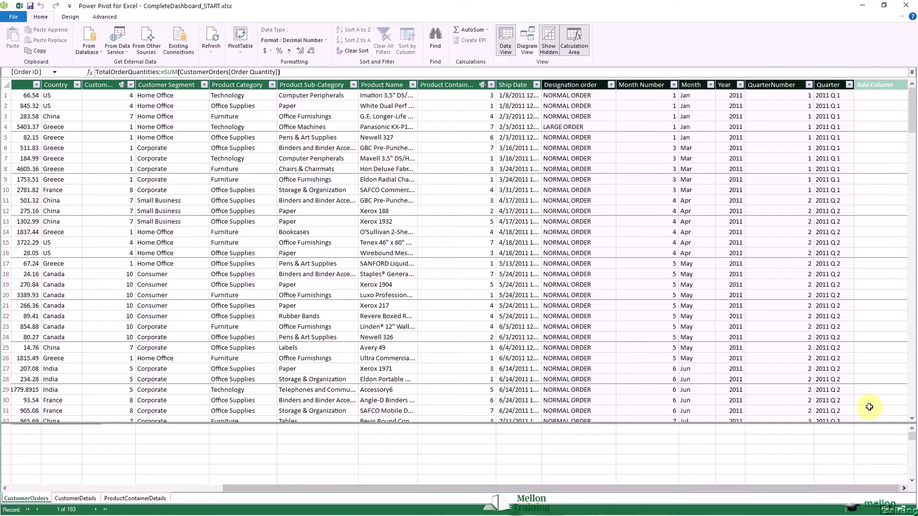
{"action": "left_click", "coordinate": [905, 5]}
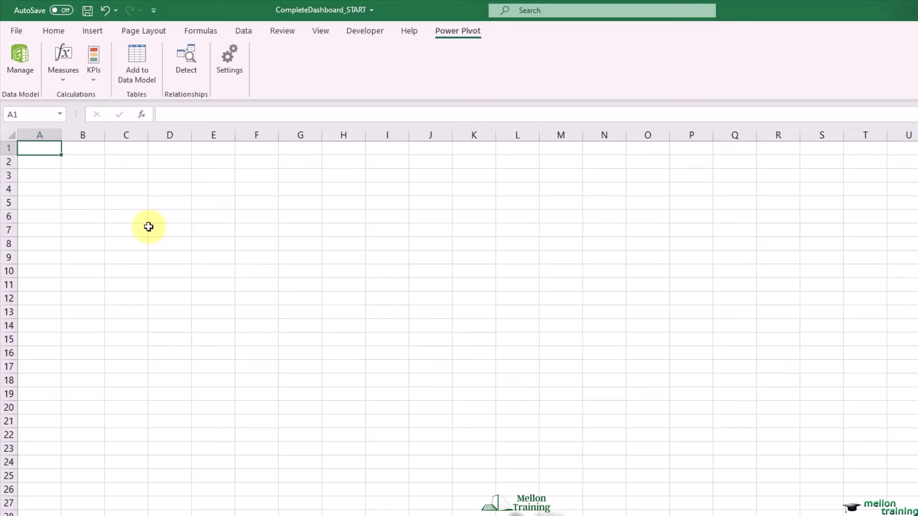
Draw a wide banner rectangle covering about columns A to Q across rows 1 to 4
{"action": "left_click", "coordinate": [96, 30]}
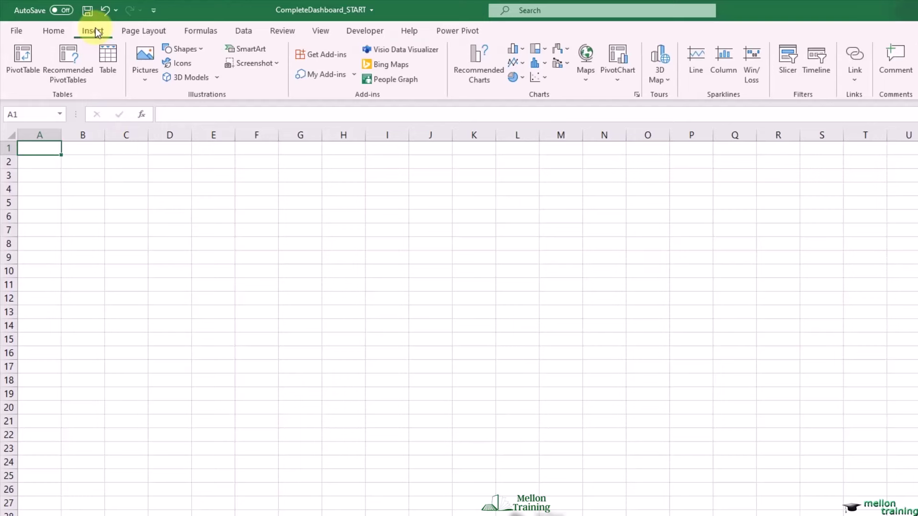
{"action": "left_click", "coordinate": [206, 51]}
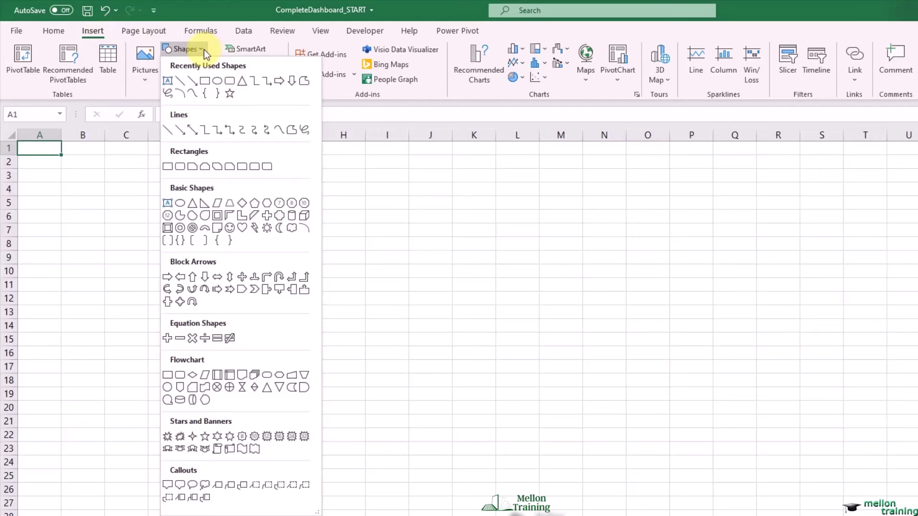
{"action": "left_click", "coordinate": [167, 167]}
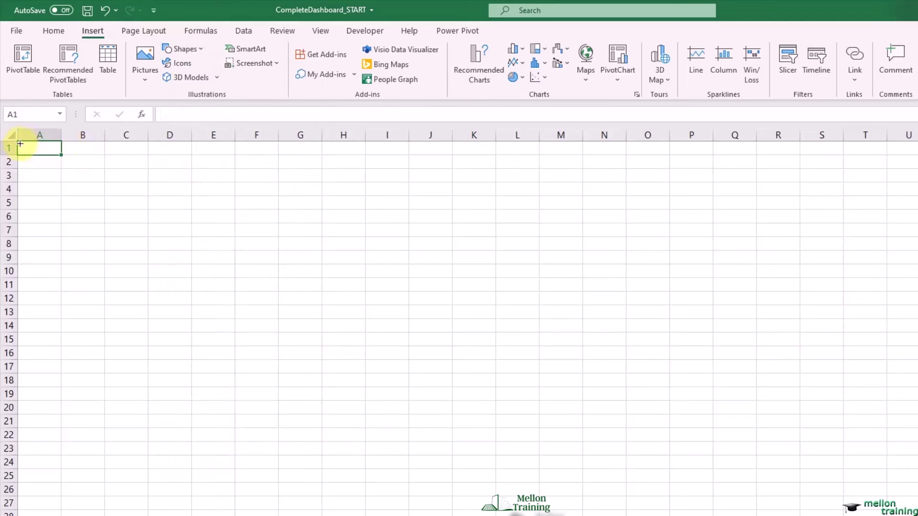
{"action": "left_click_drag", "start_coordinate": [20, 143], "coordinate": [755, 194]}
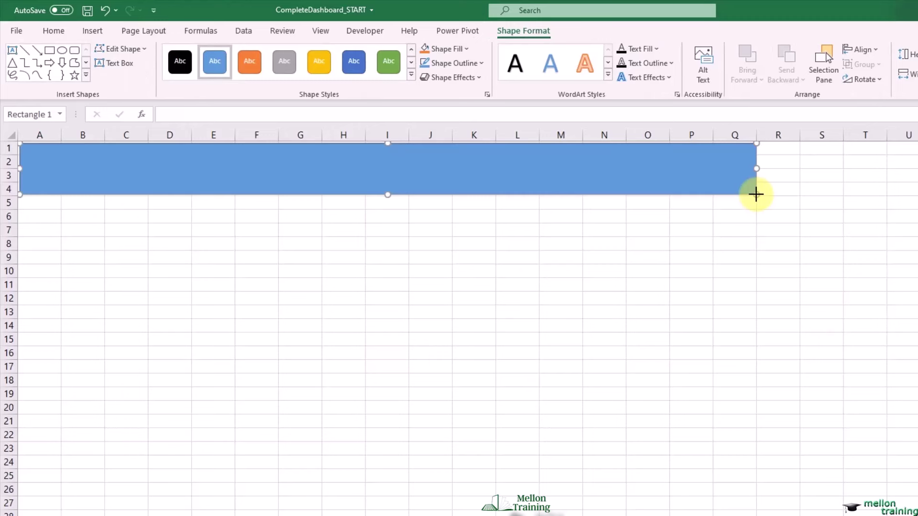
Fill the banner rectangle with a light gradient variation that radiates from the center
{"action": "left_click", "coordinate": [463, 49]}
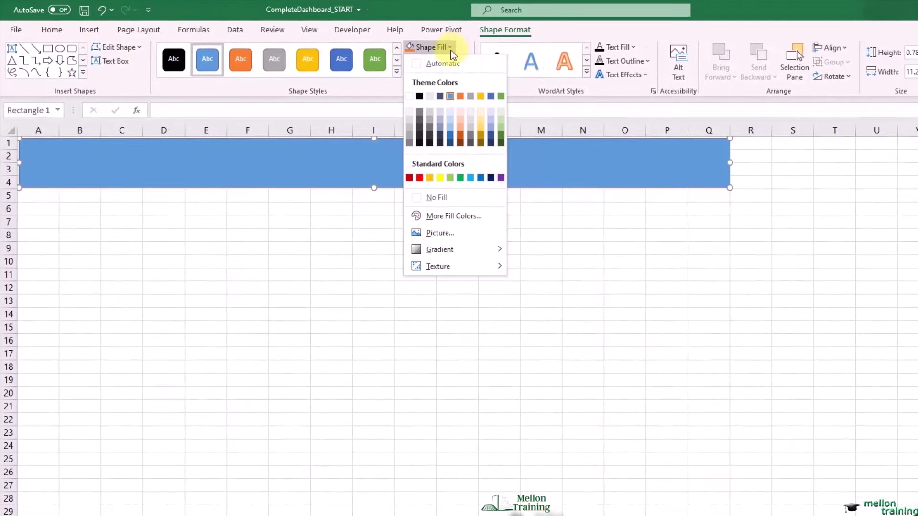
{"action": "mouse_move", "coordinate": [496, 254]}
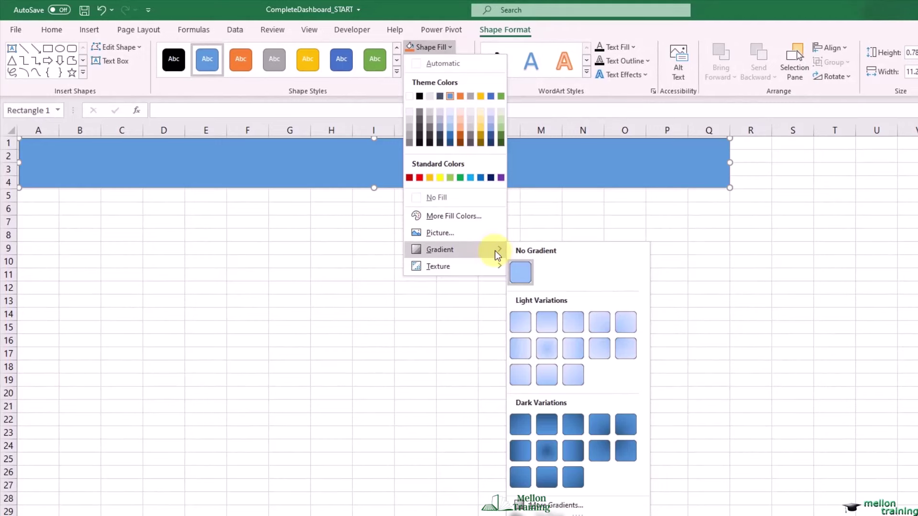
{"action": "left_click", "coordinate": [548, 351]}
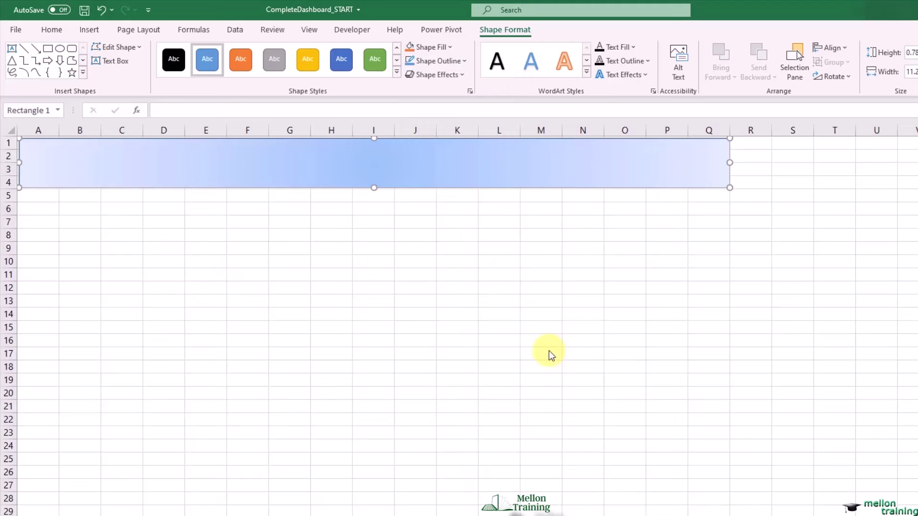
Fill the banner rectangle with solid light green and apply the second bevel preset in the third row
{"action": "left_click", "coordinate": [454, 46]}
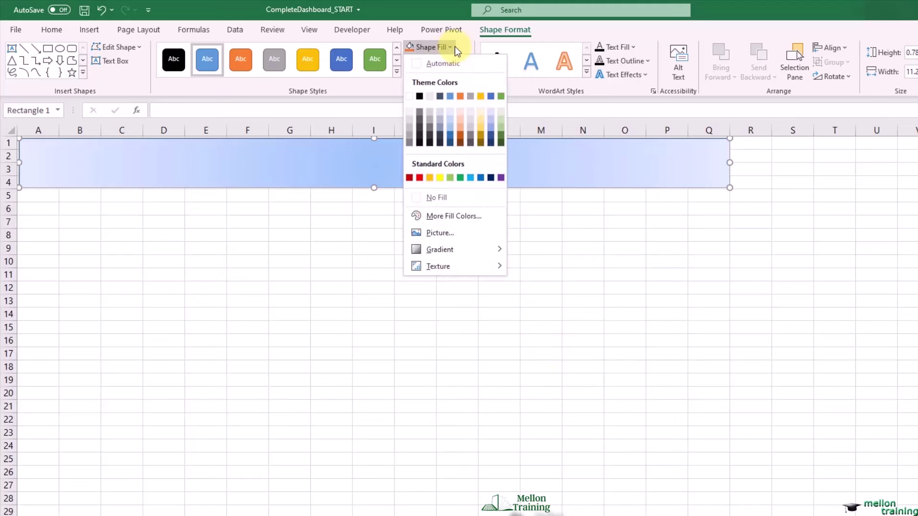
{"action": "left_click", "coordinate": [502, 120]}
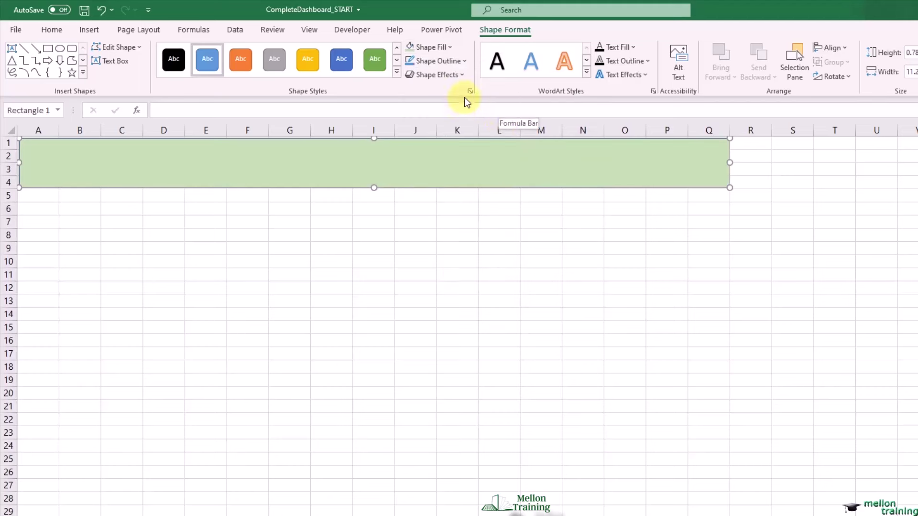
{"action": "left_click", "coordinate": [465, 75]}
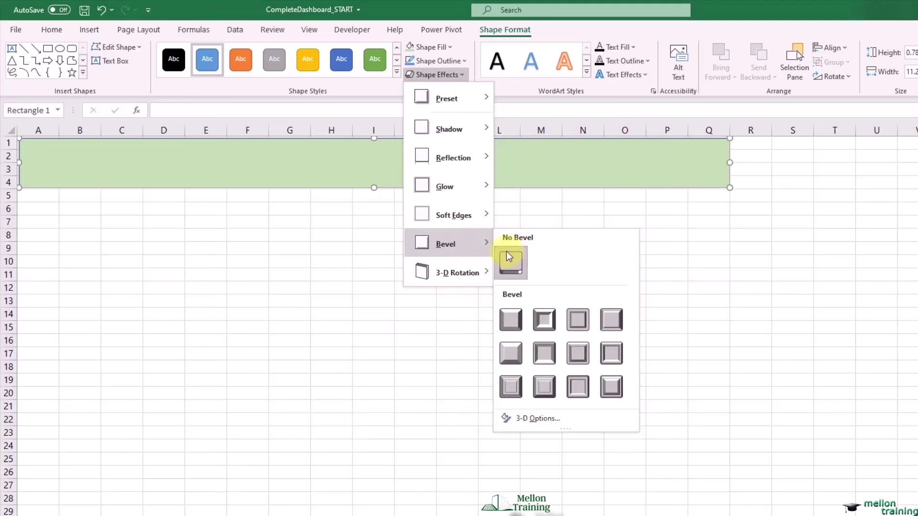
{"action": "left_click", "coordinate": [547, 389]}
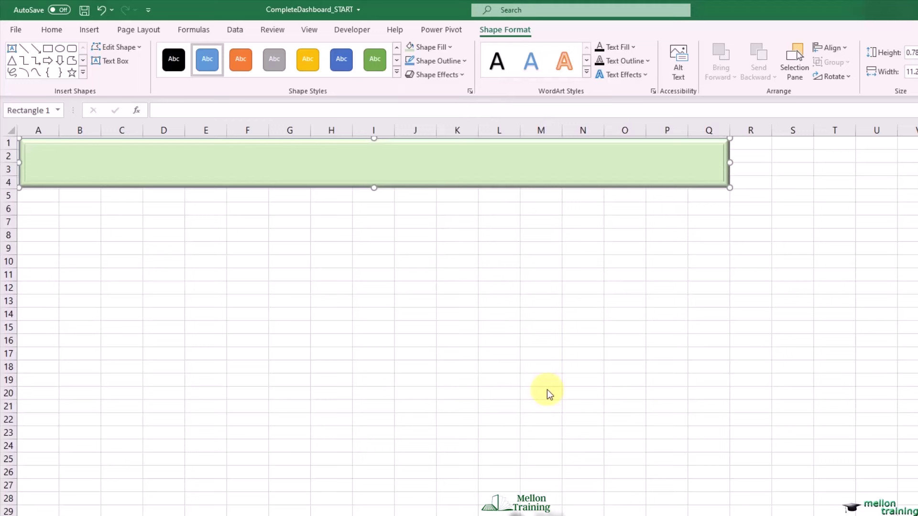
Draw a rounded rectangle about 2.33 inches wide inside the banner, spanning columns A to D over rows 2 and 3
{"action": "left_click", "coordinate": [89, 30]}
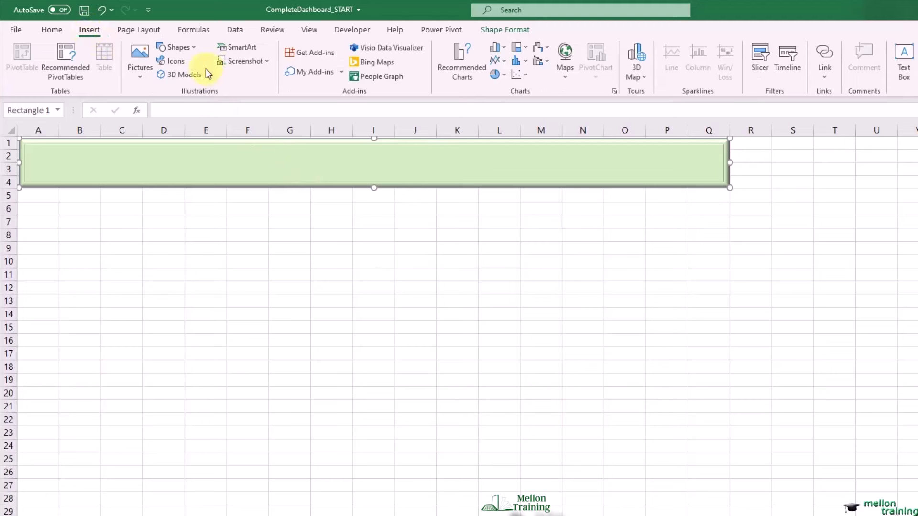
{"action": "left_click", "coordinate": [197, 50]}
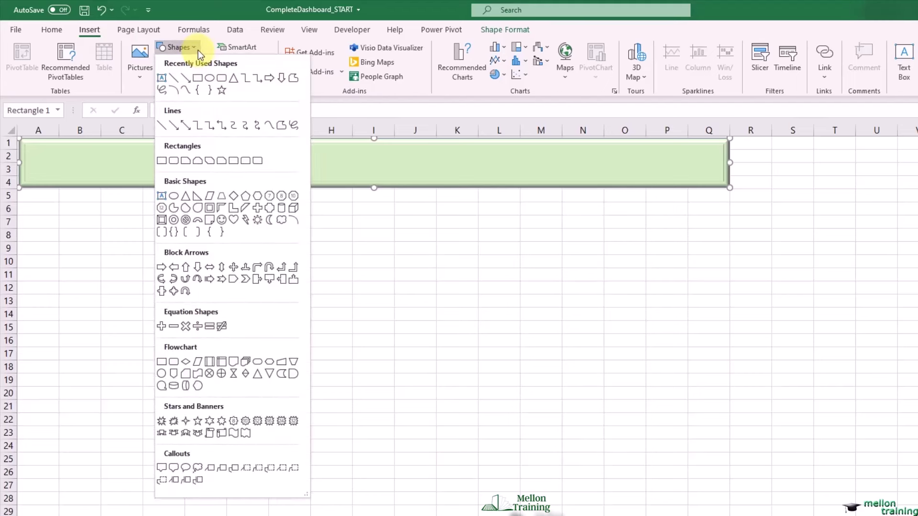
{"action": "left_click", "coordinate": [174, 161]}
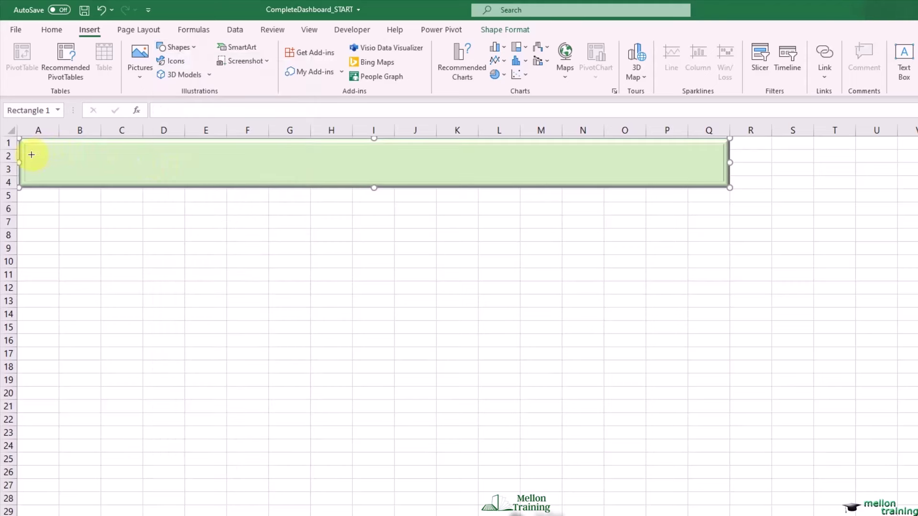
{"action": "left_click_drag", "start_coordinate": [31, 150], "coordinate": [177, 175]}
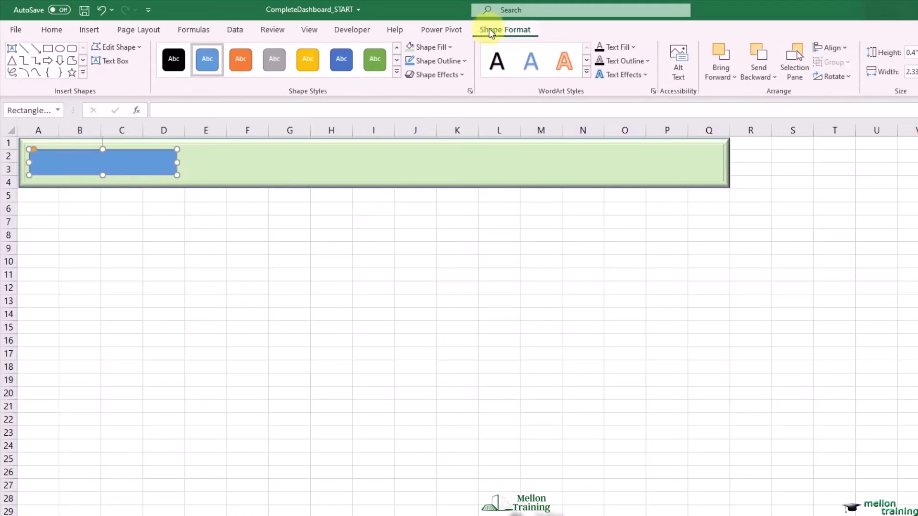
Apply the third bevel preset in the second row to the rounded rectangle and fill it with dark green
{"action": "left_click", "coordinate": [462, 74]}
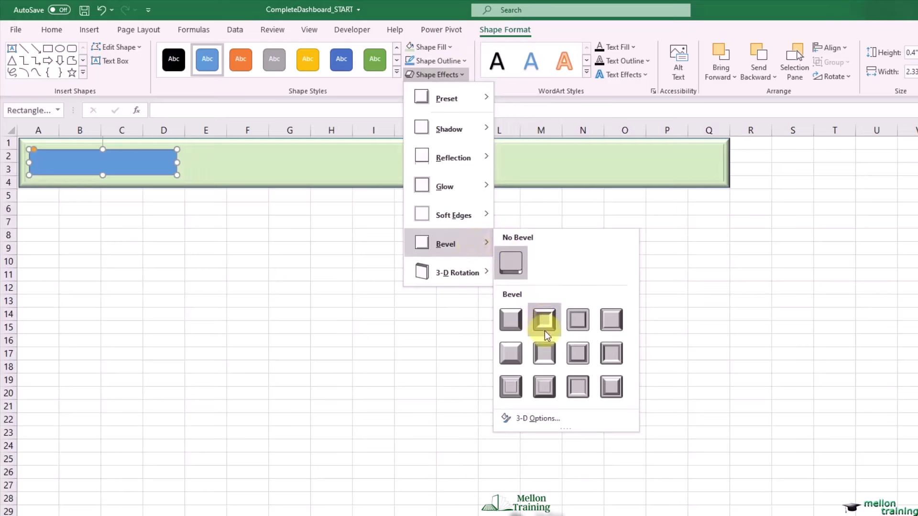
{"action": "left_click", "coordinate": [587, 366]}
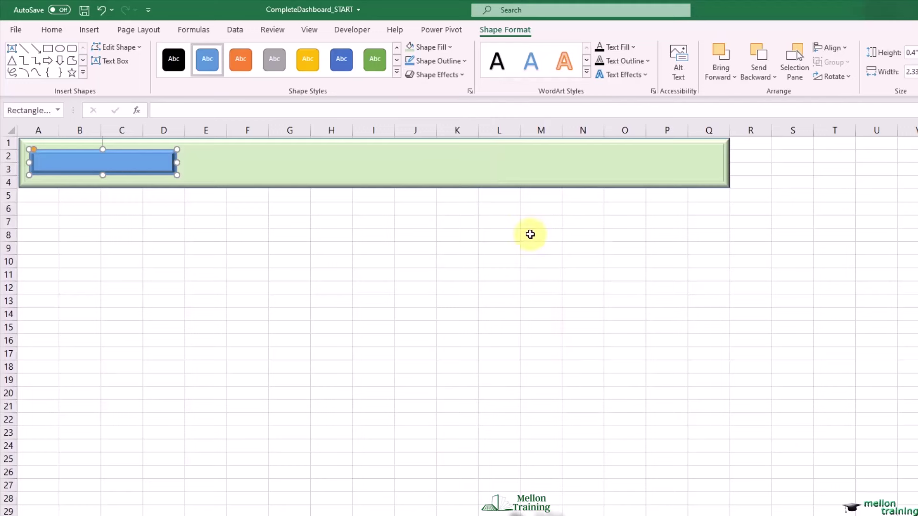
{"action": "left_click", "coordinate": [452, 47]}
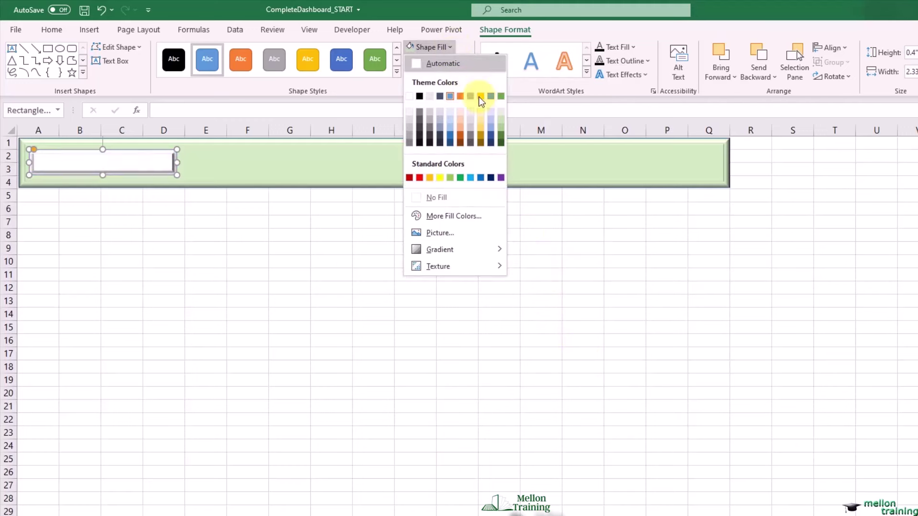
{"action": "left_click", "coordinate": [501, 139]}
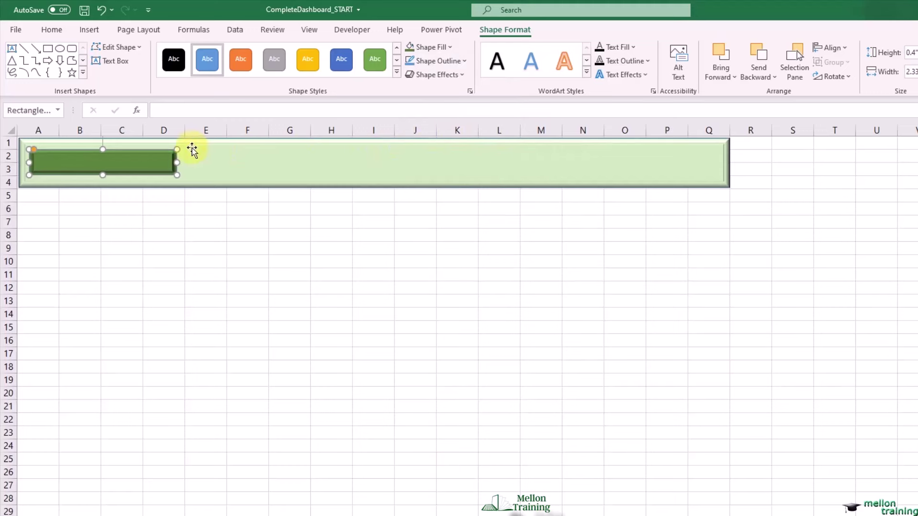
Duplicate the dark green rounded rectangle and place the copy beside the original in the banner, across columns E to H
{"action": "right_click", "coordinate": [155, 164]}
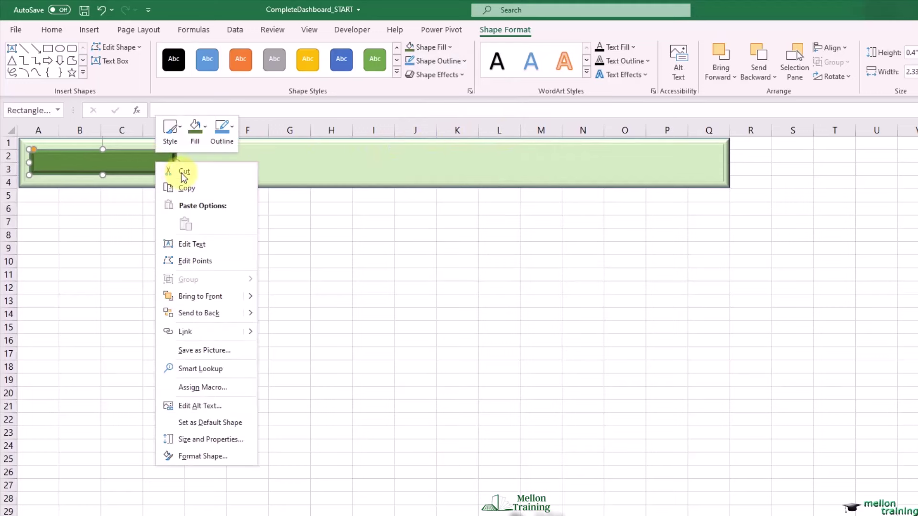
{"action": "left_click", "coordinate": [186, 186]}
{"action": "left_click", "coordinate": [180, 219]}
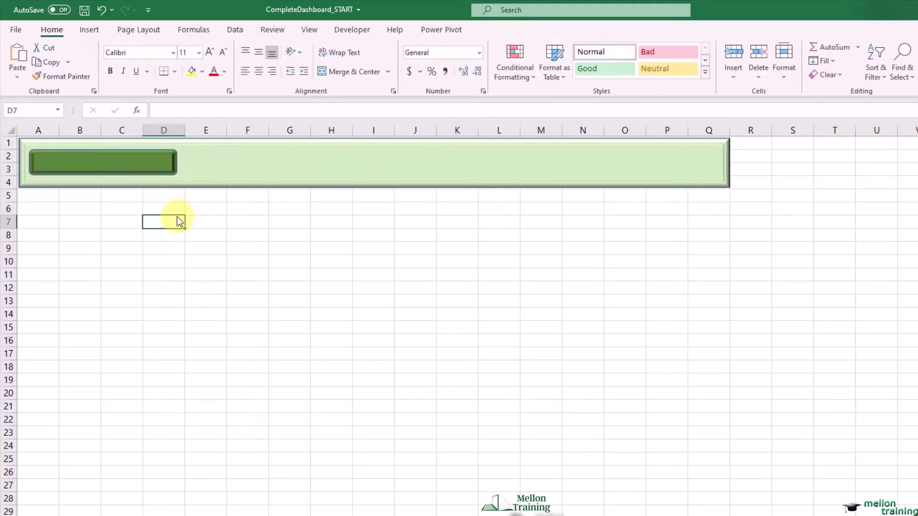
{"action": "right_click", "coordinate": [170, 226]}
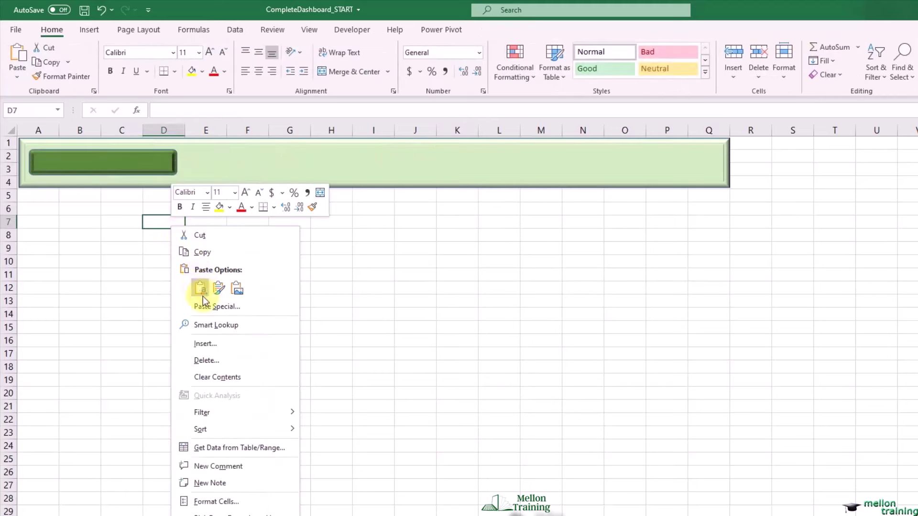
{"action": "left_click", "coordinate": [199, 288]}
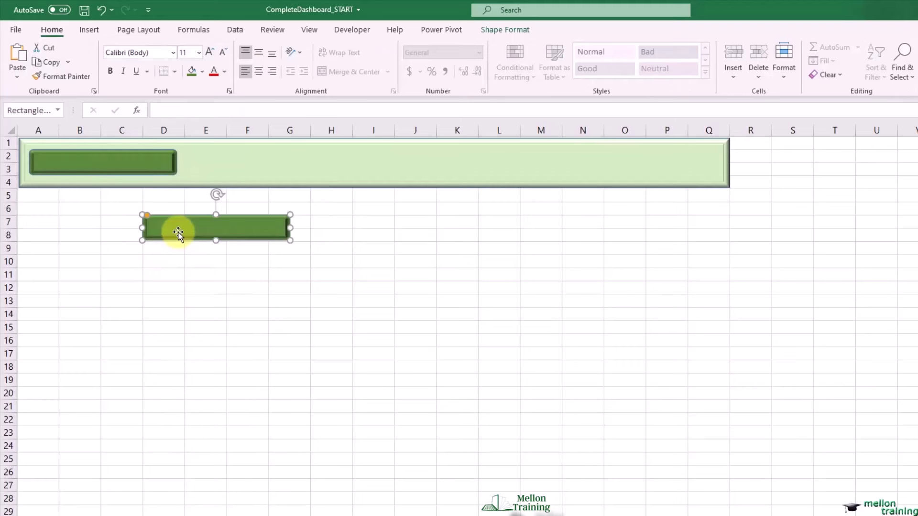
{"action": "left_click_drag", "start_coordinate": [178, 232], "coordinate": [230, 166]}
Paste a third dark green rounded rectangle and place it in the banner across columns I to L
{"action": "right_click", "coordinate": [230, 167]}
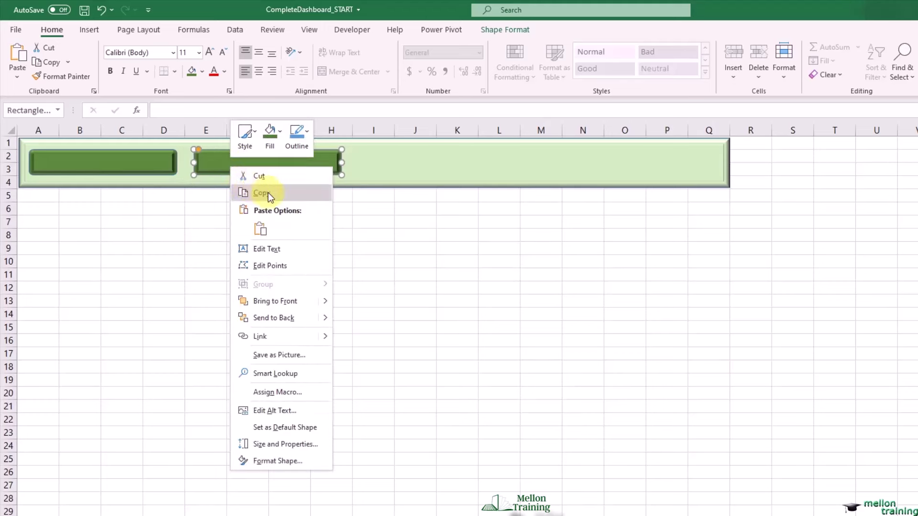
{"action": "left_click", "coordinate": [260, 229]}
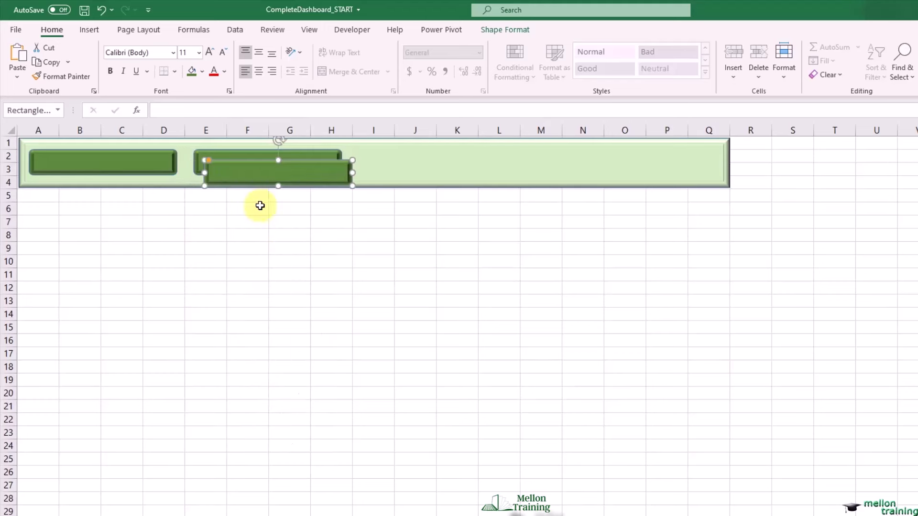
{"action": "left_click_drag", "start_coordinate": [244, 174], "coordinate": [400, 165]}
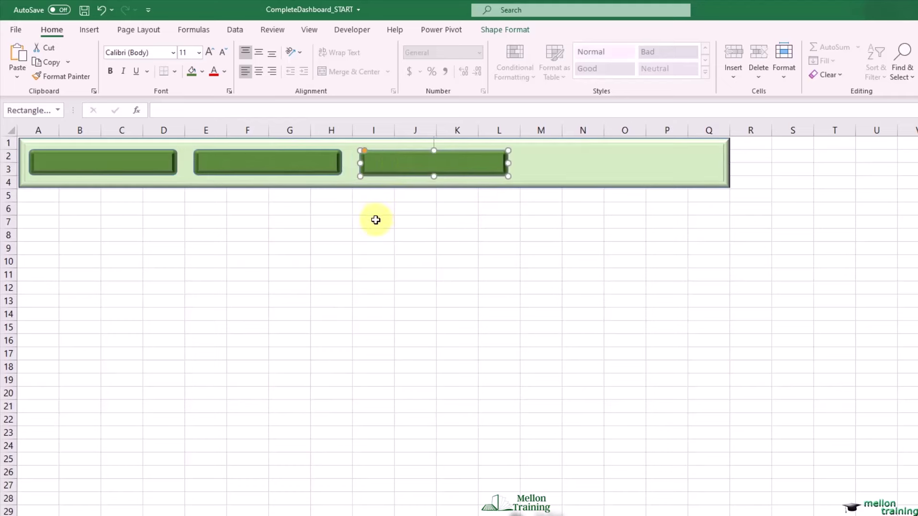
Align the three dark green rounded rectangles in the banner by their middles and distribute them horizontally
{"action": "key", "text": "shift"}
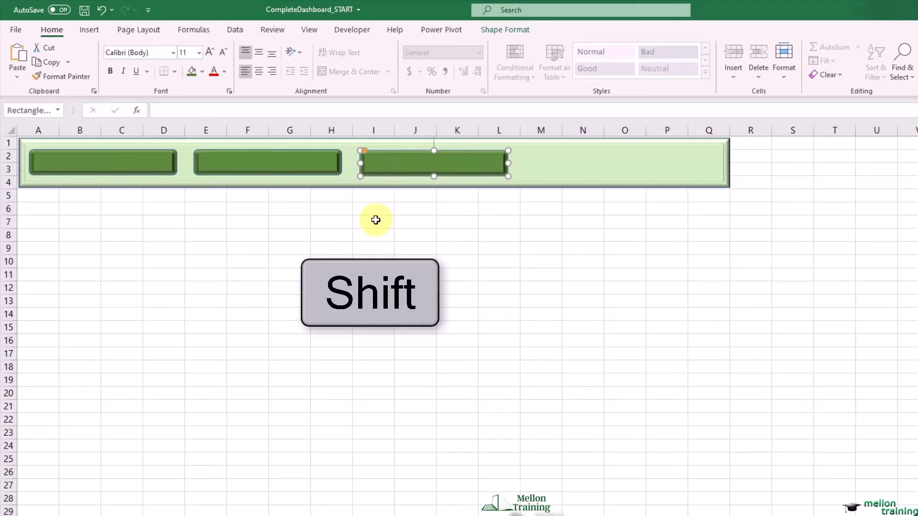
{"action": "left_click", "coordinate": [133, 162]}
{"action": "left_click", "coordinate": [254, 164], "text": "shift"}
{"action": "left_click", "coordinate": [400, 168], "text": "shift"}
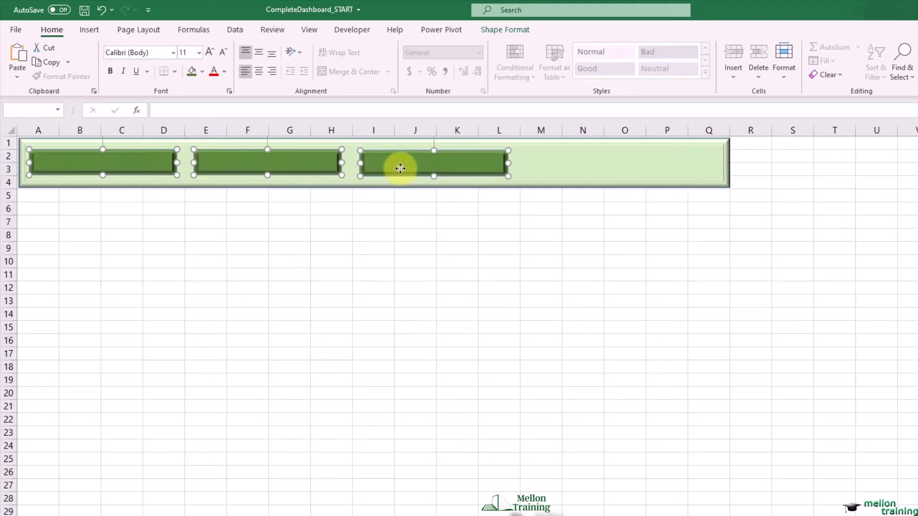
{"action": "left_click", "coordinate": [500, 32]}
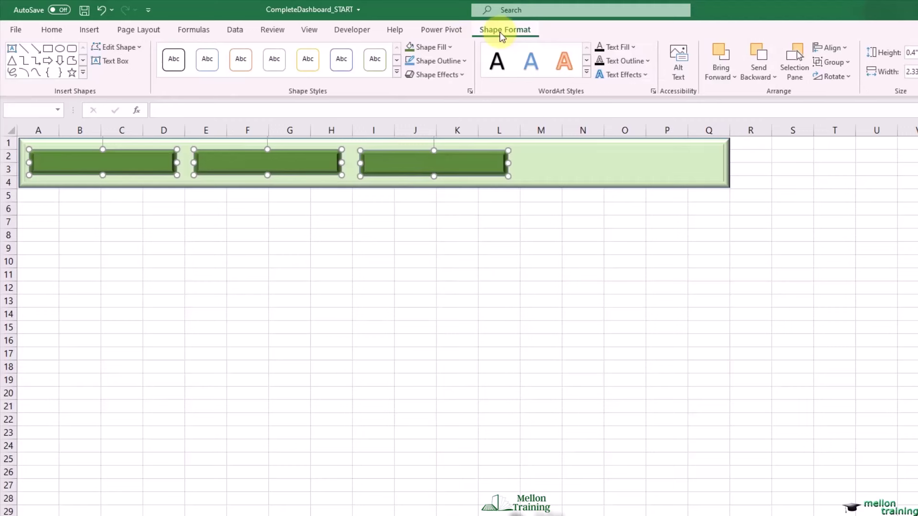
{"action": "left_click", "coordinate": [847, 50]}
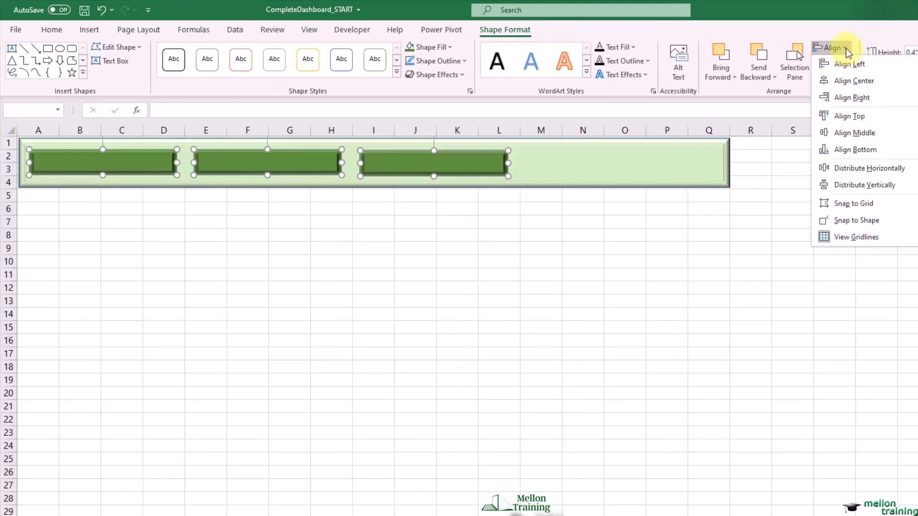
{"action": "left_click", "coordinate": [868, 132]}
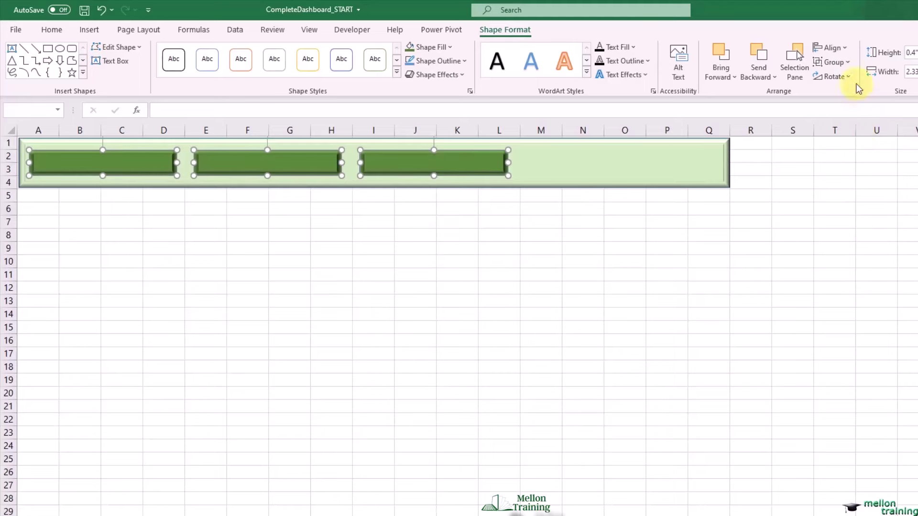
{"action": "left_click", "coordinate": [832, 48]}
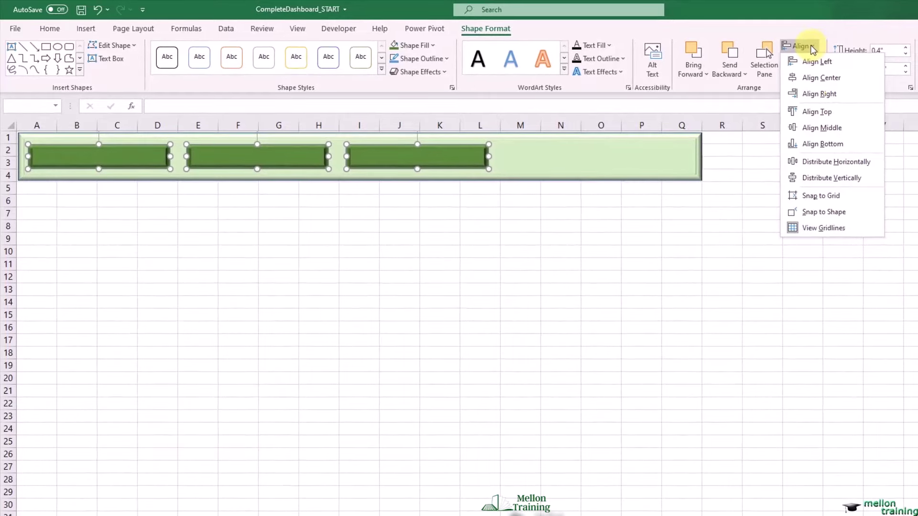
{"action": "left_click", "coordinate": [873, 163]}
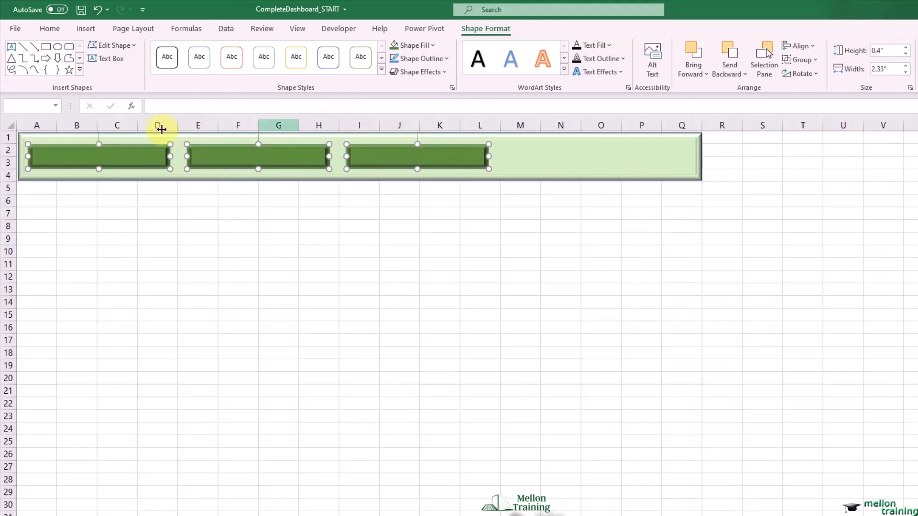
Add the text DASHBOARD to the first rounded rectangle, over columns A to D
{"action": "right_click", "coordinate": [98, 154]}
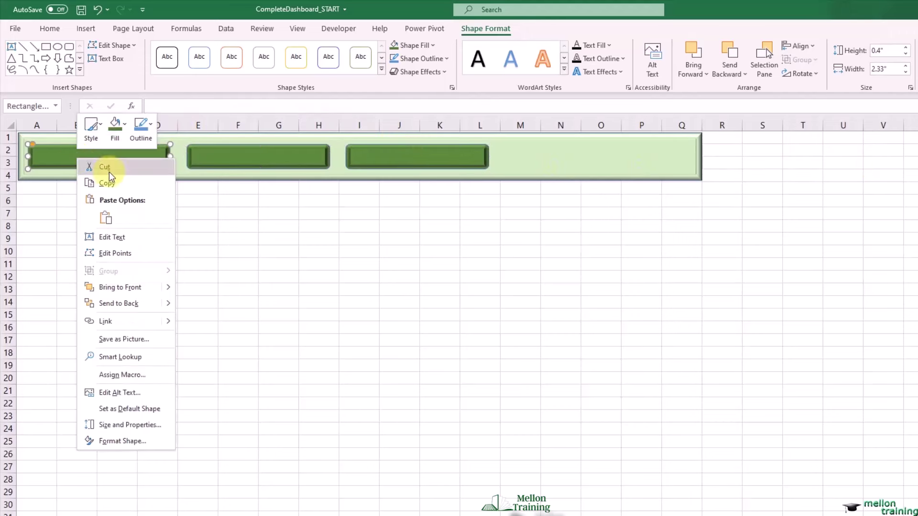
{"action": "left_click", "coordinate": [131, 237]}
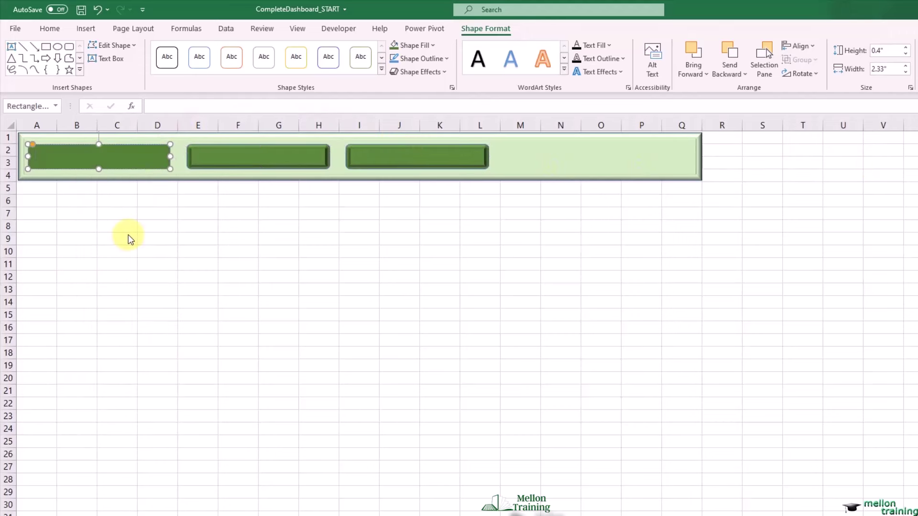
{"action": "type", "text": "DASHBOARD"}
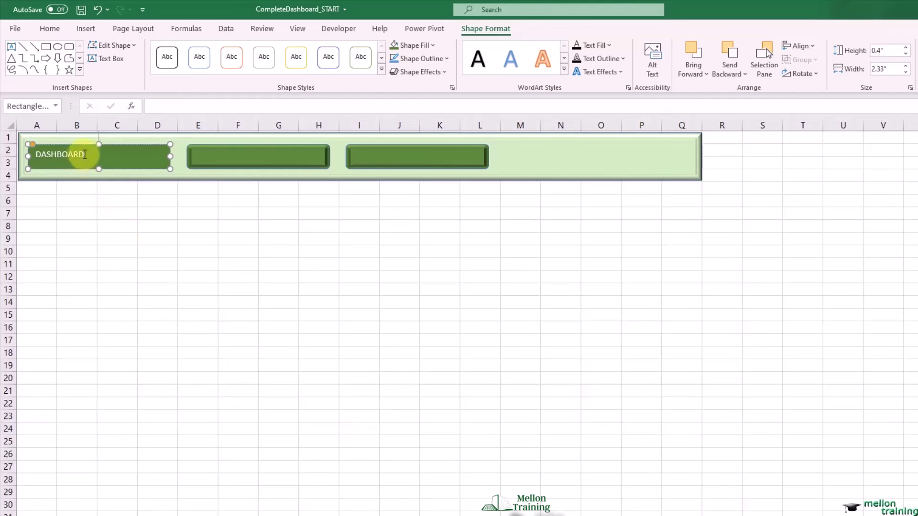
Format the DASHBOARD label as 14-point bold text, centred horizontally and vertically in its rectangle
{"action": "mouse_move", "coordinate": [81, 154]}
{"action": "left_mouse_down"}
{"action": "mouse_move", "coordinate": [41, 155]}
{"action": "mouse_move", "coordinate": [97, 158]}
{"action": "left_mouse_up"}
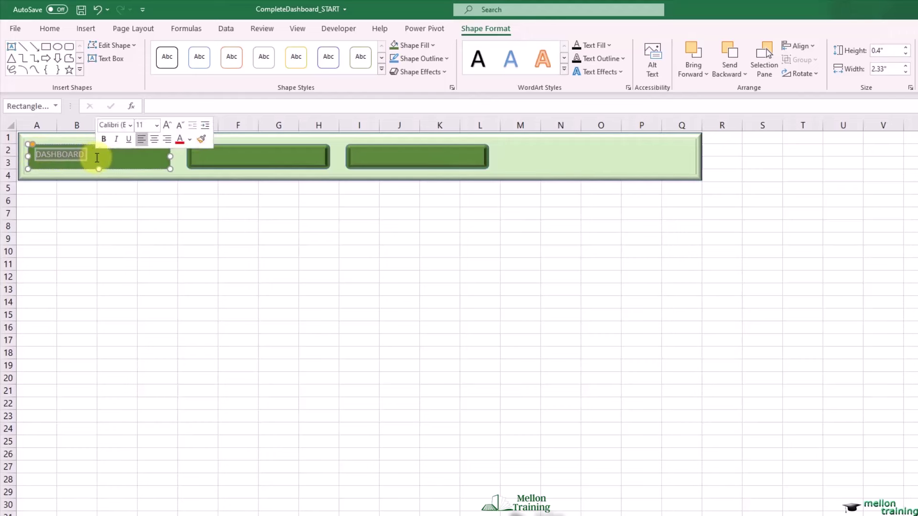
{"action": "left_click", "coordinate": [58, 29]}
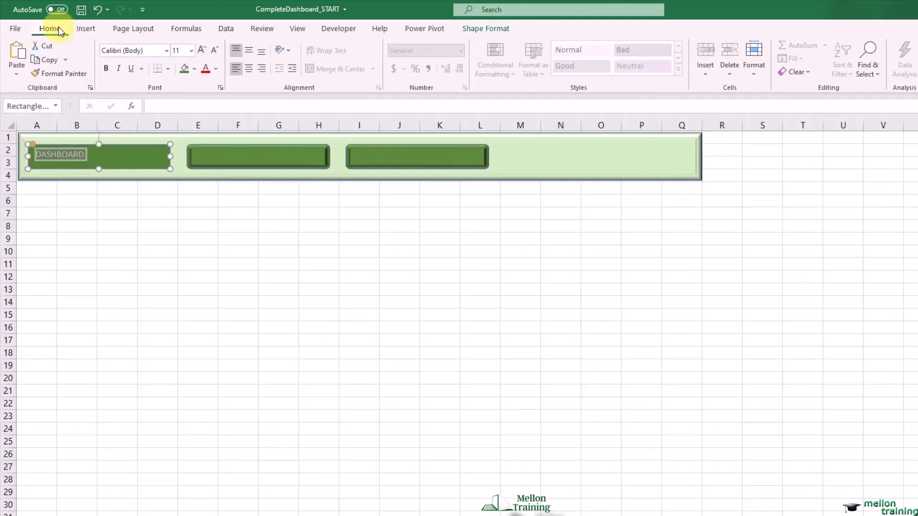
{"action": "left_click", "coordinate": [201, 48]}
{"action": "left_click", "coordinate": [201, 49]}
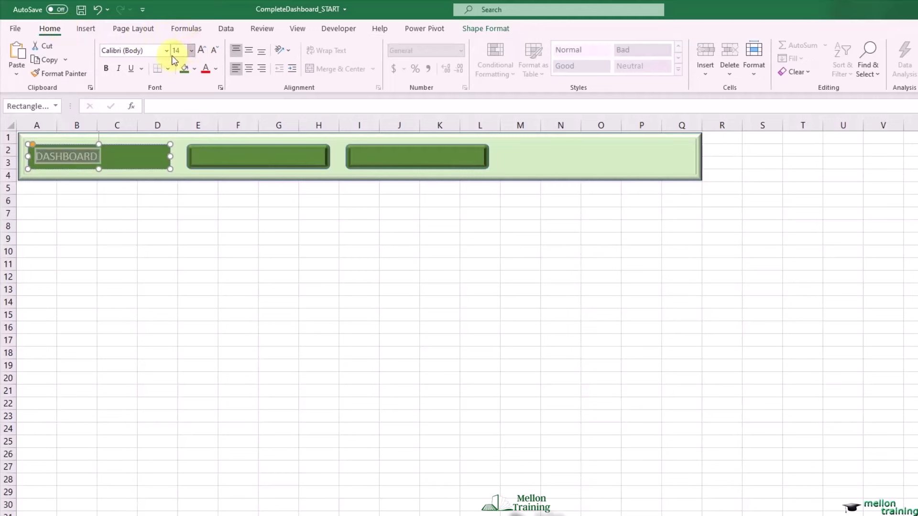
{"action": "left_click", "coordinate": [106, 69]}
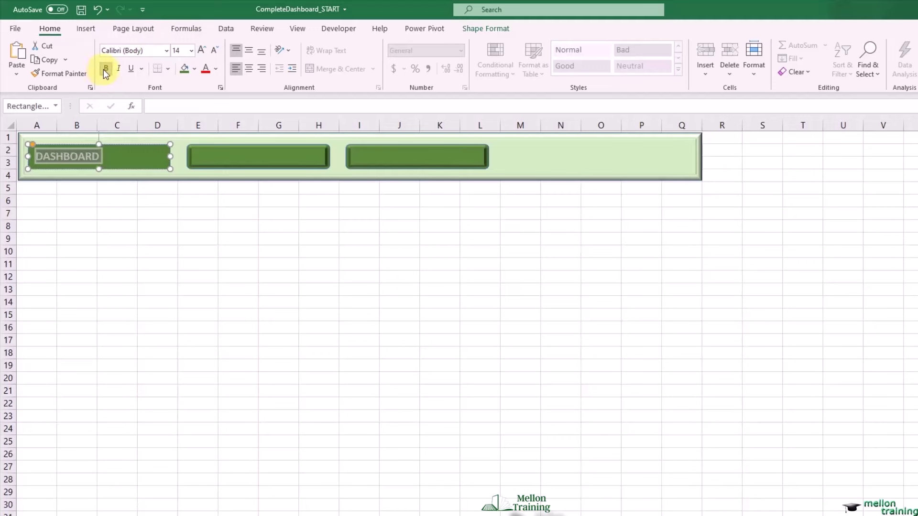
{"action": "left_click", "coordinate": [248, 70]}
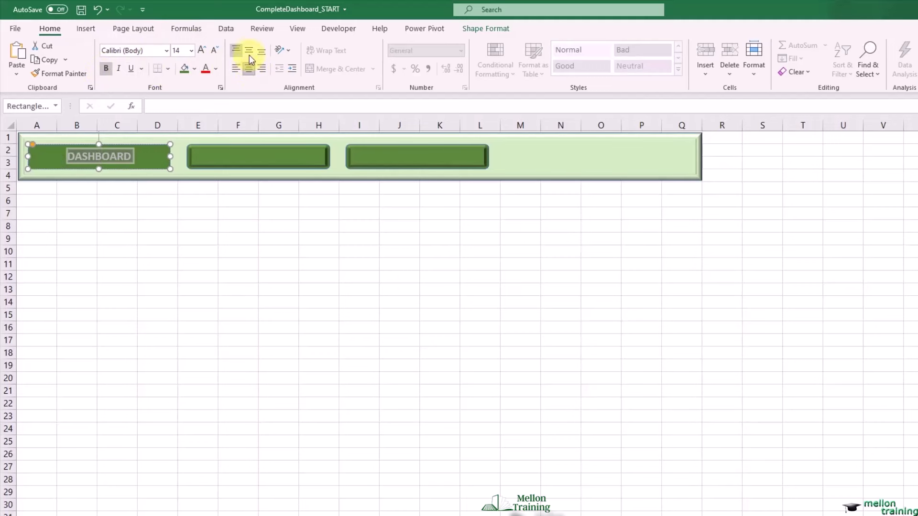
{"action": "left_click", "coordinate": [249, 53]}
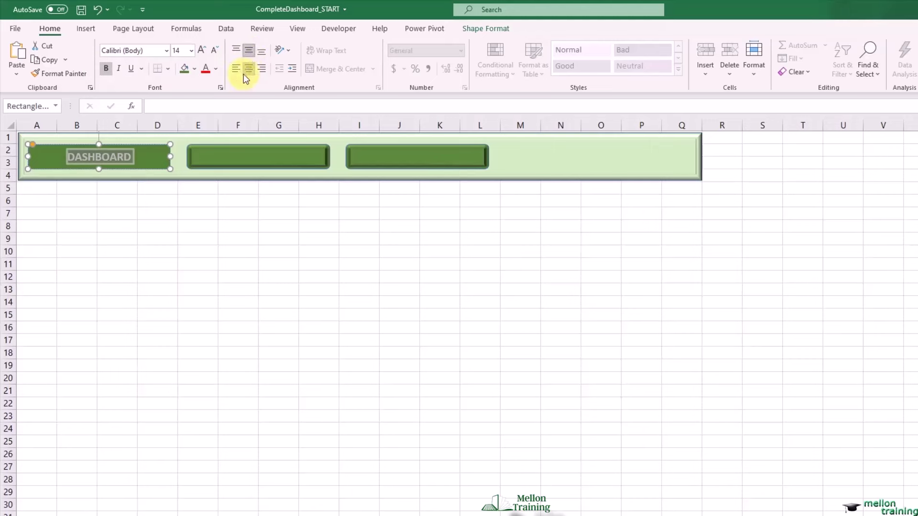
Add the text STATS AND GOALS to the second rounded rectangle, over columns E to H
{"action": "left_click", "coordinate": [212, 157]}
{"action": "right_click", "coordinate": [212, 158]}
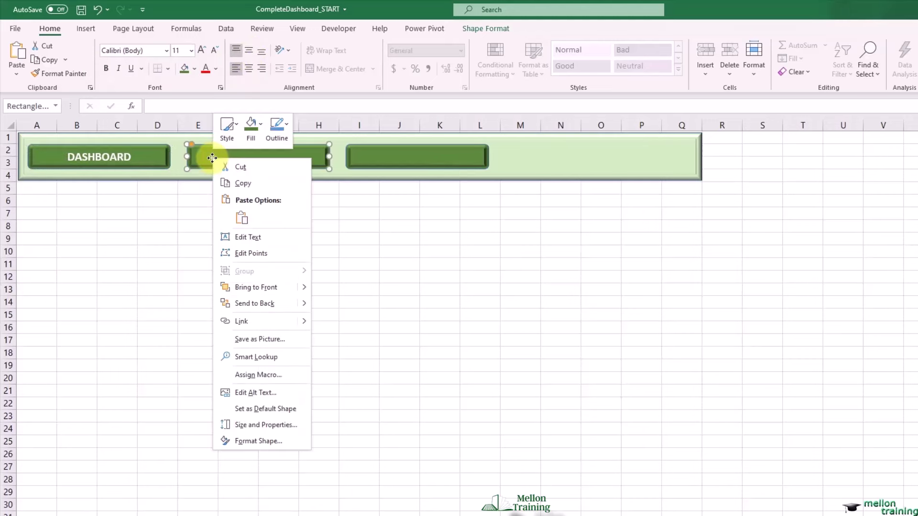
{"action": "left_click", "coordinate": [269, 243]}
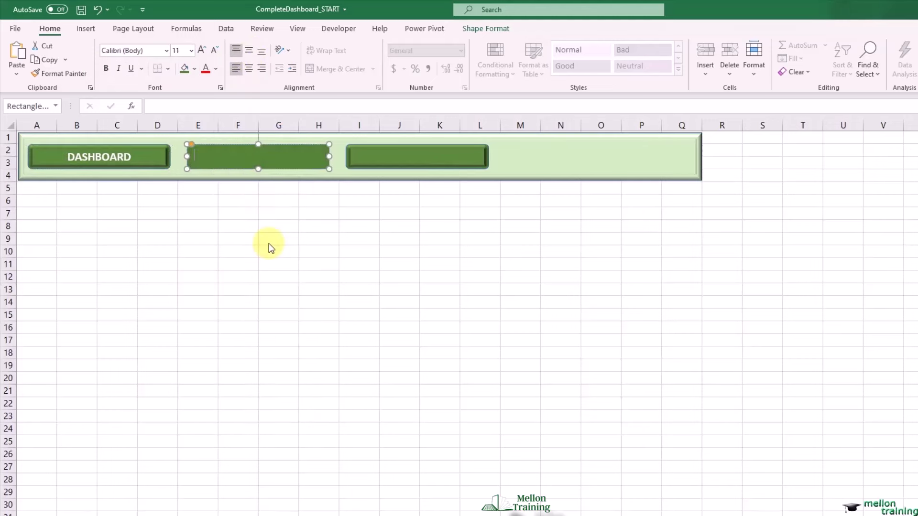
{"action": "type", "text": "STATS AND GOALS"}
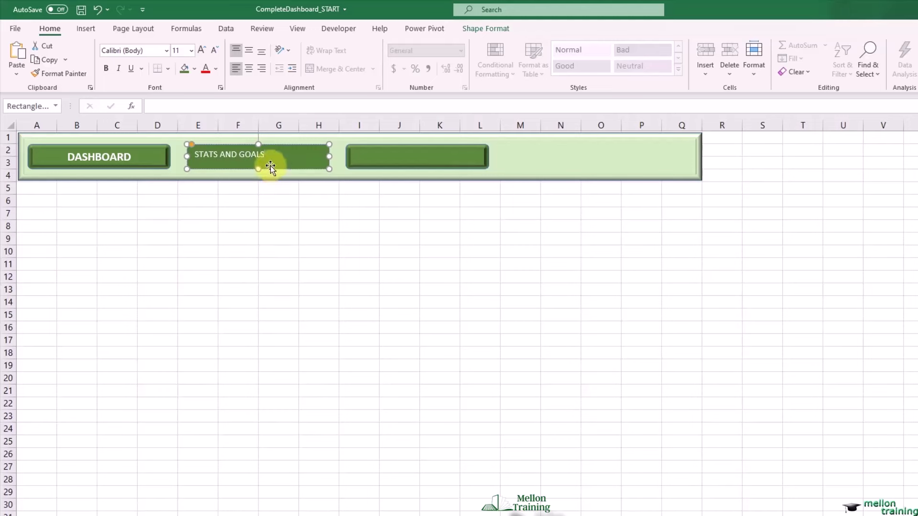
Format the STATS AND GOALS label as 14-point bold text, centred horizontally and vertically in its rectangle
{"action": "left_click_drag", "start_coordinate": [265, 153], "coordinate": [194, 154]}
{"action": "left_click", "coordinate": [202, 51]}
{"action": "left_click", "coordinate": [202, 51]}
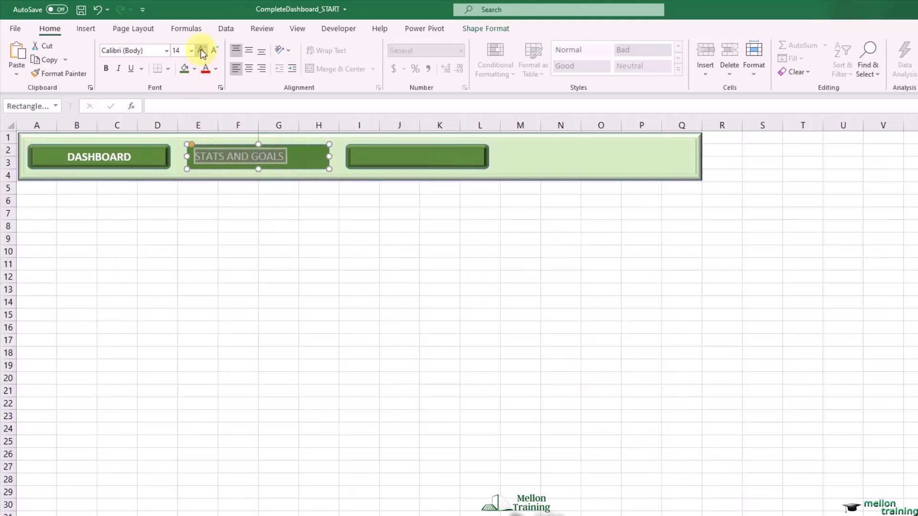
{"action": "left_click", "coordinate": [106, 69]}
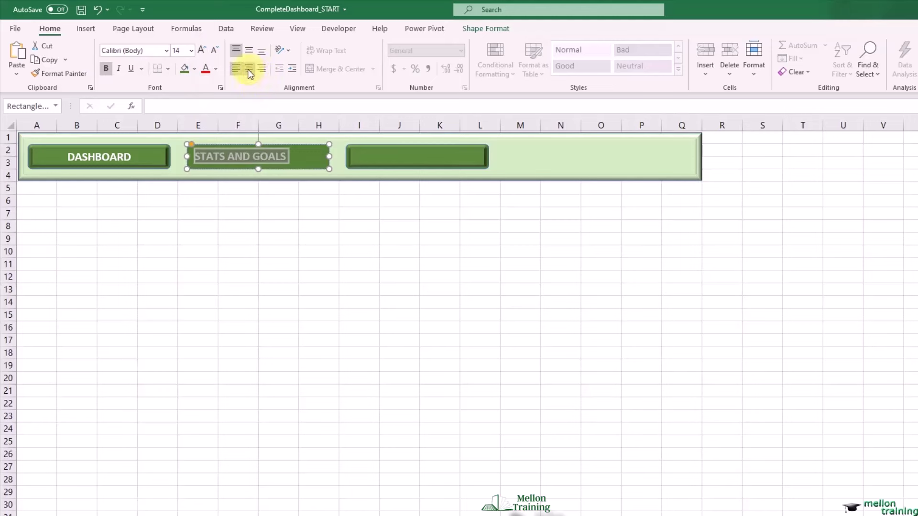
{"action": "left_click", "coordinate": [248, 69]}
{"action": "left_click", "coordinate": [249, 51]}
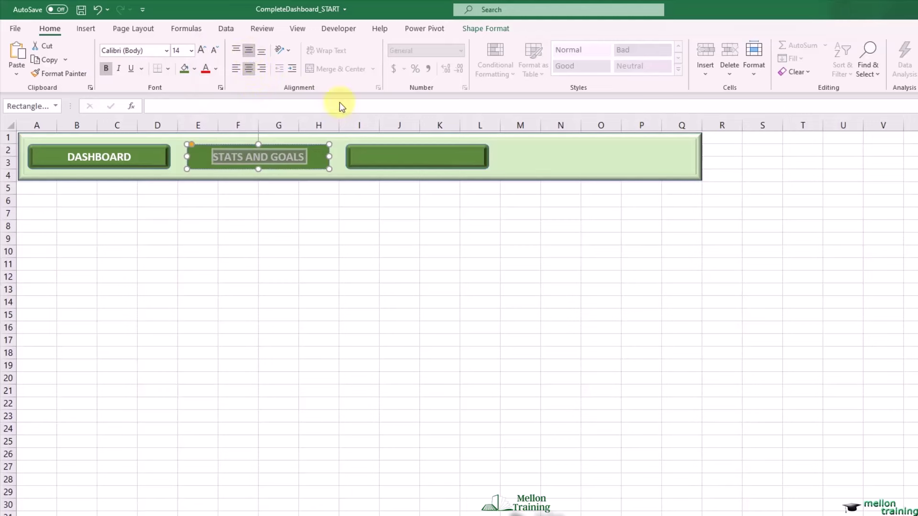
{"action": "left_click", "coordinate": [296, 210]}
Add the text SALES BY COUNTRY to the third rounded rectangle, over columns I to L
{"action": "left_click", "coordinate": [384, 156]}
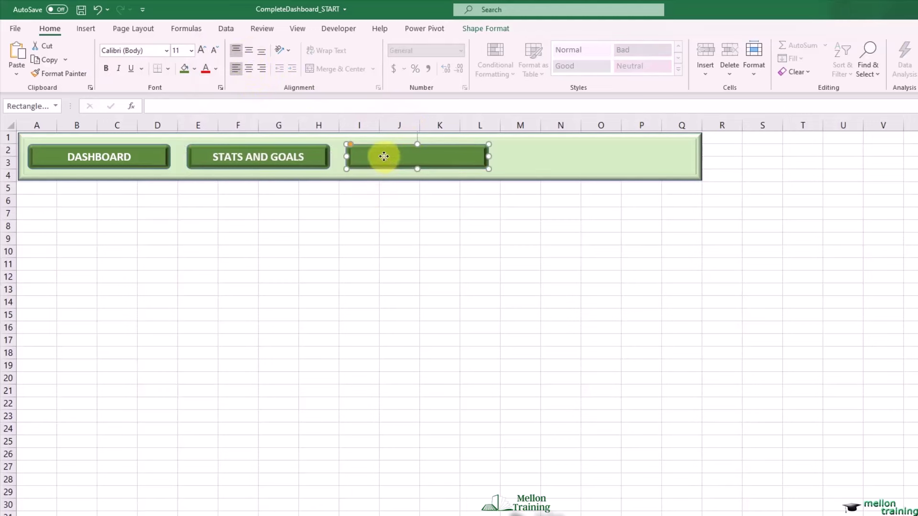
{"action": "right_click", "coordinate": [384, 156]}
{"action": "left_click", "coordinate": [444, 237]}
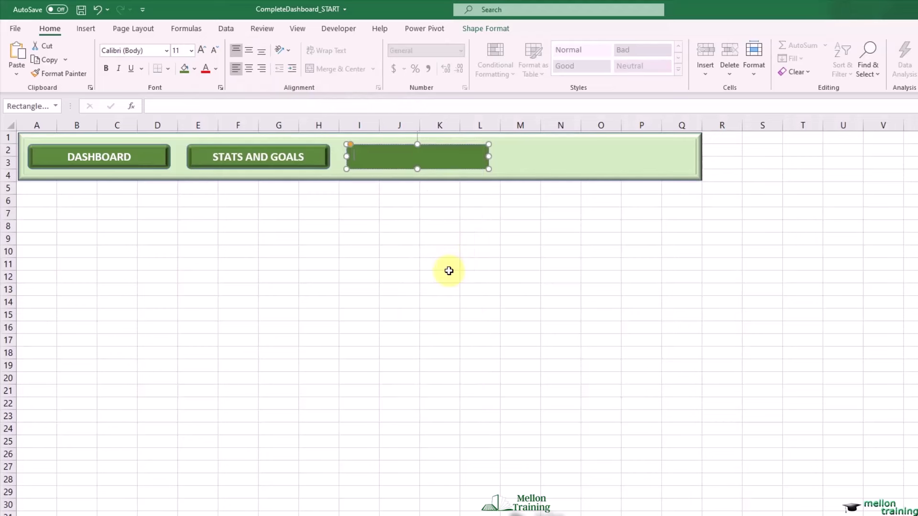
{"action": "type", "text": "SALES BY COUNTRY"}
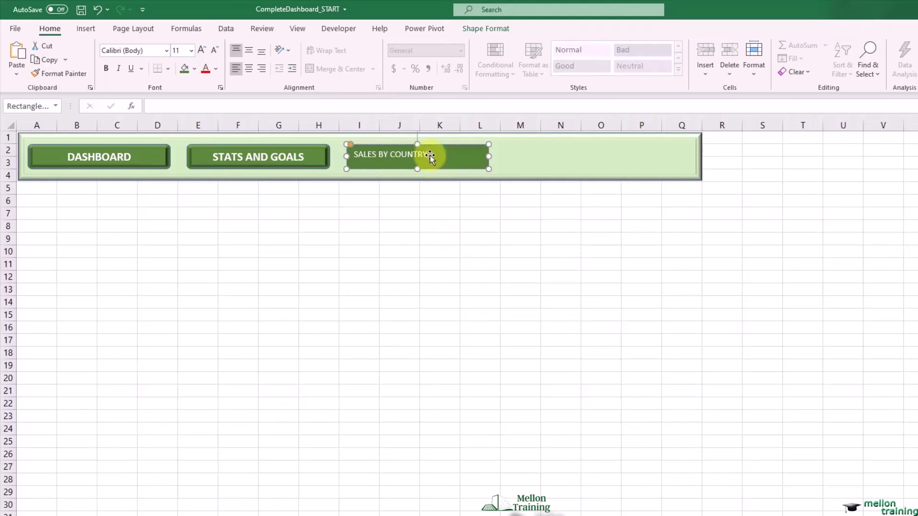
Format the SALES BY COUNTRY label as 14-point bold text, centred horizontally and vertically in its rectangle
{"action": "left_click_drag", "start_coordinate": [427, 154], "coordinate": [354, 155]}
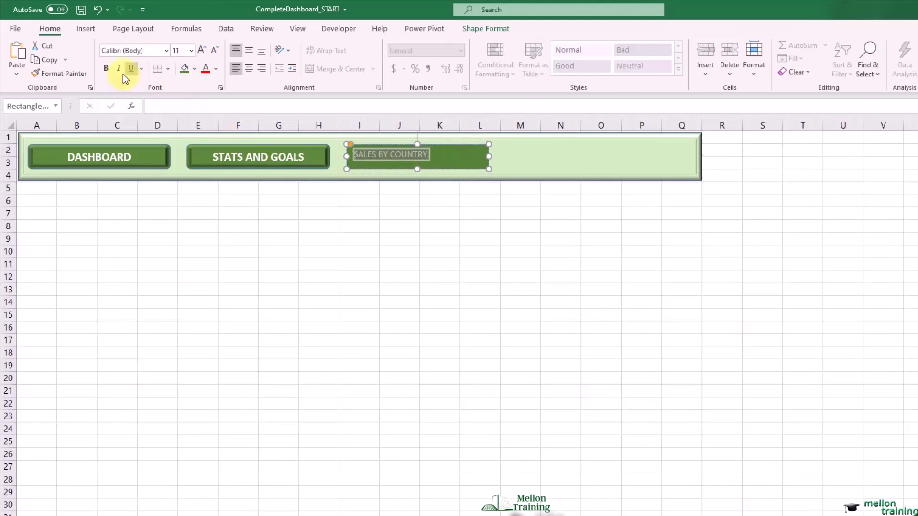
{"action": "left_click", "coordinate": [202, 49]}
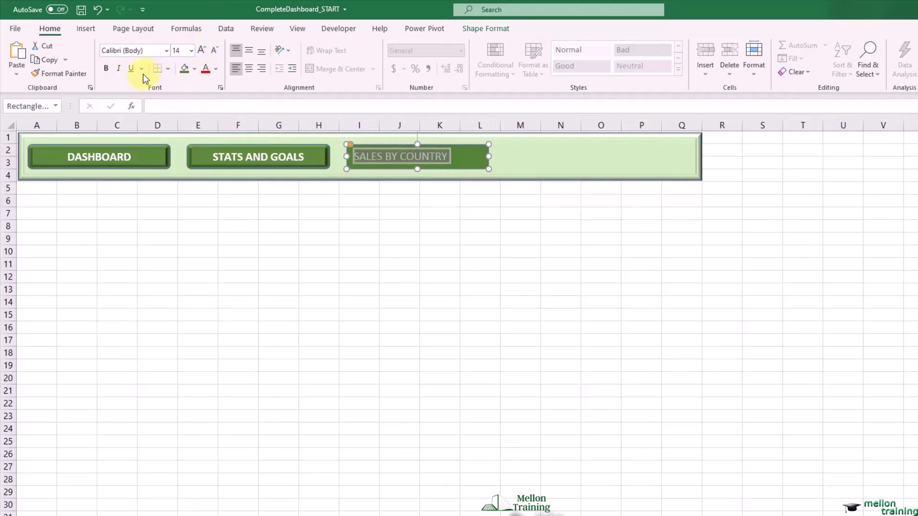
{"action": "left_click", "coordinate": [108, 70]}
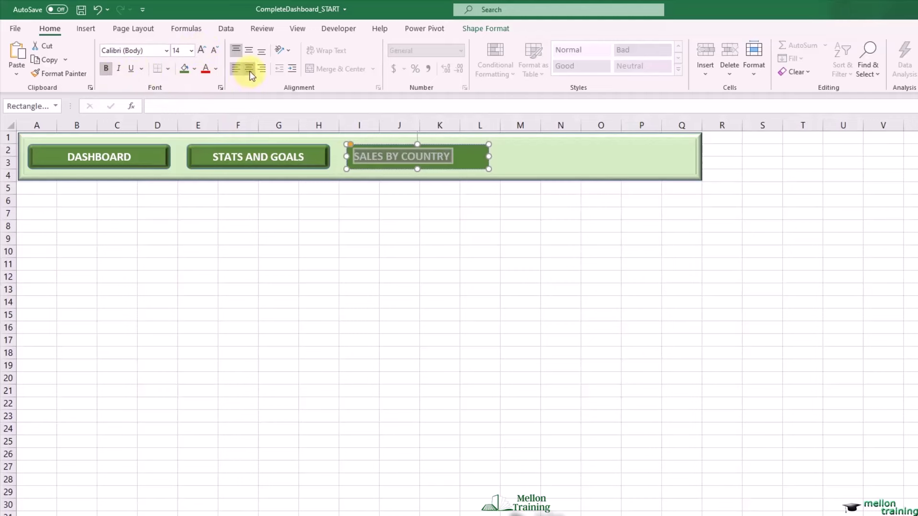
{"action": "left_click", "coordinate": [249, 69]}
{"action": "left_click", "coordinate": [252, 47]}
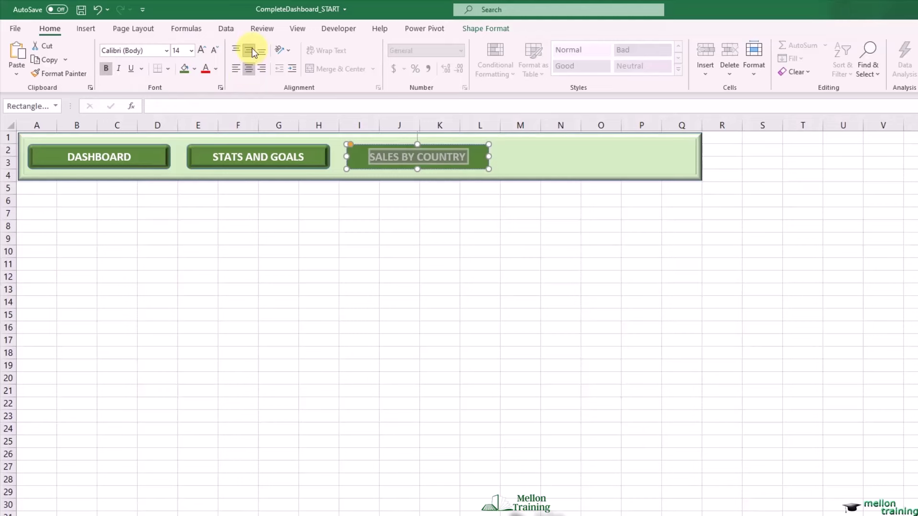
{"action": "left_click", "coordinate": [128, 203]}
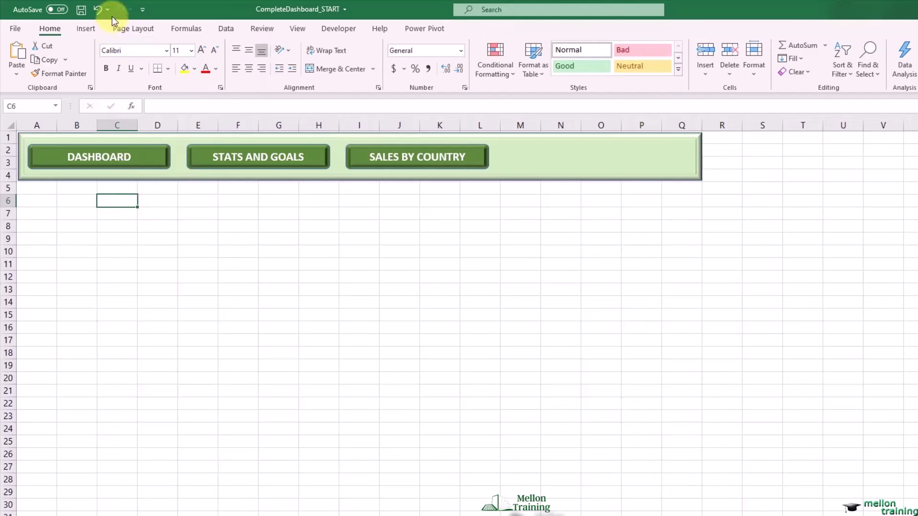
Insert the Logo4 PNG picture from the LOGO-INTRO-OUTRO folder on this device into the worksheet
{"action": "left_click", "coordinate": [89, 30]}
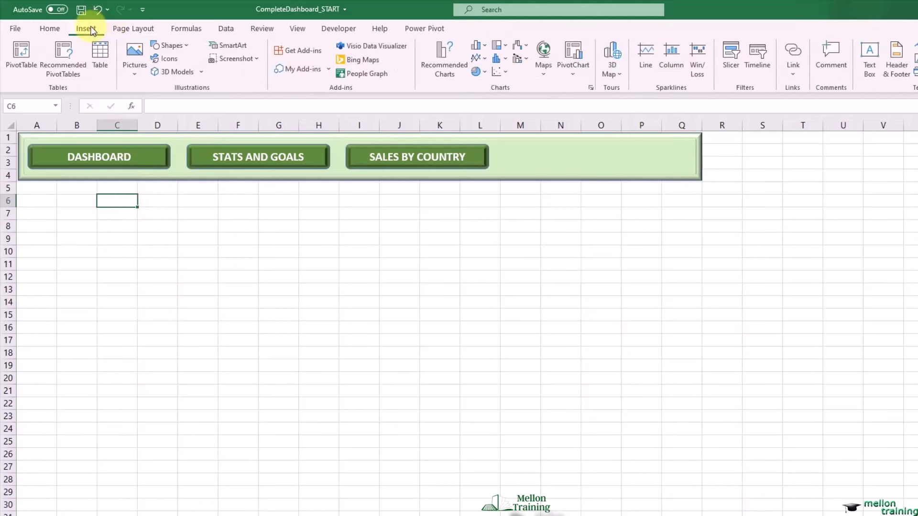
{"action": "left_click", "coordinate": [136, 78]}
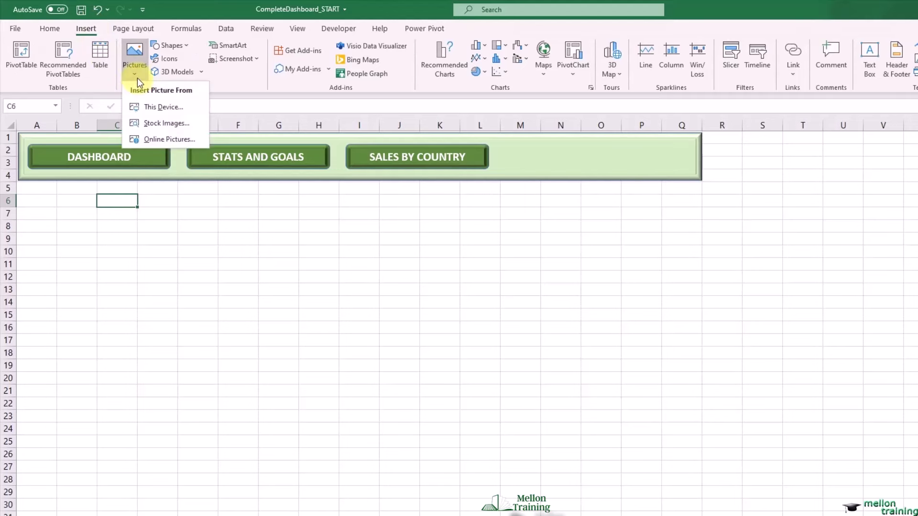
{"action": "left_click", "coordinate": [174, 105]}
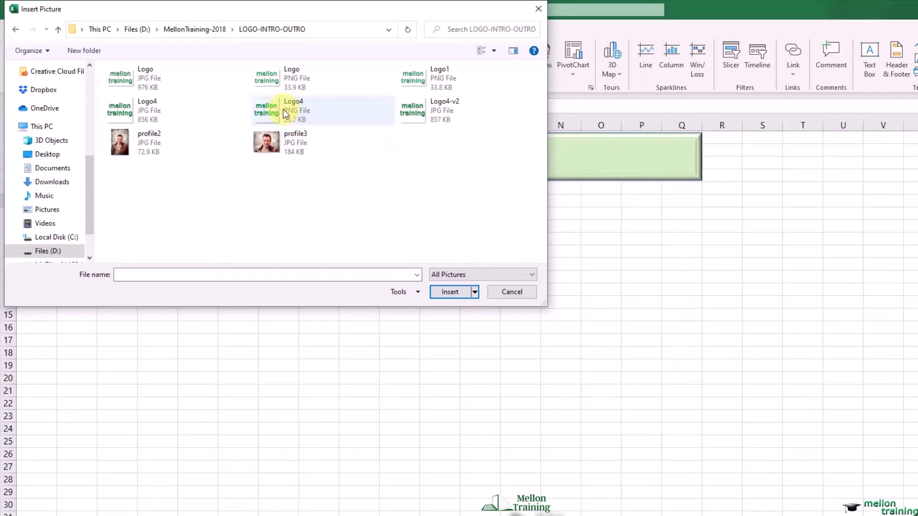
{"action": "double_click", "coordinate": [283, 109]}
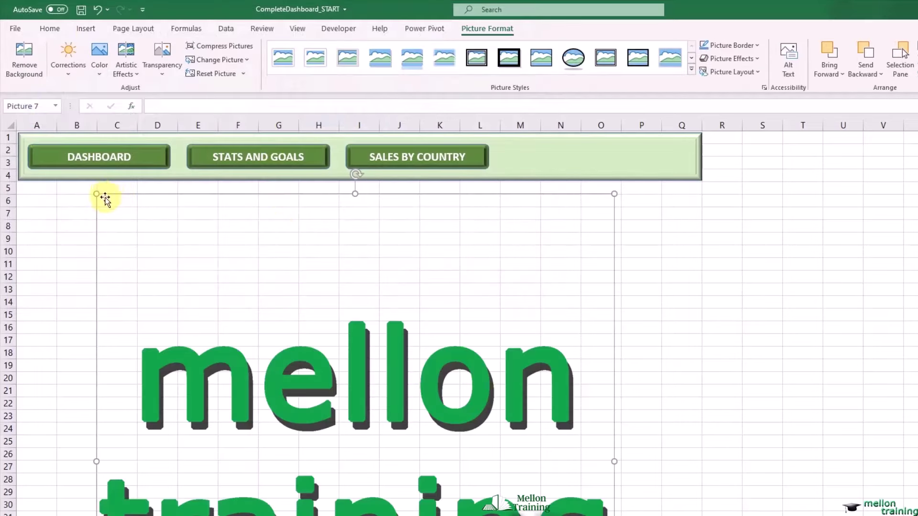
Shrink the logo picture to fit the header banner's height and place it inside the banner over columns P and Q
{"action": "left_click_drag", "start_coordinate": [98, 195], "coordinate": [417, 445]}
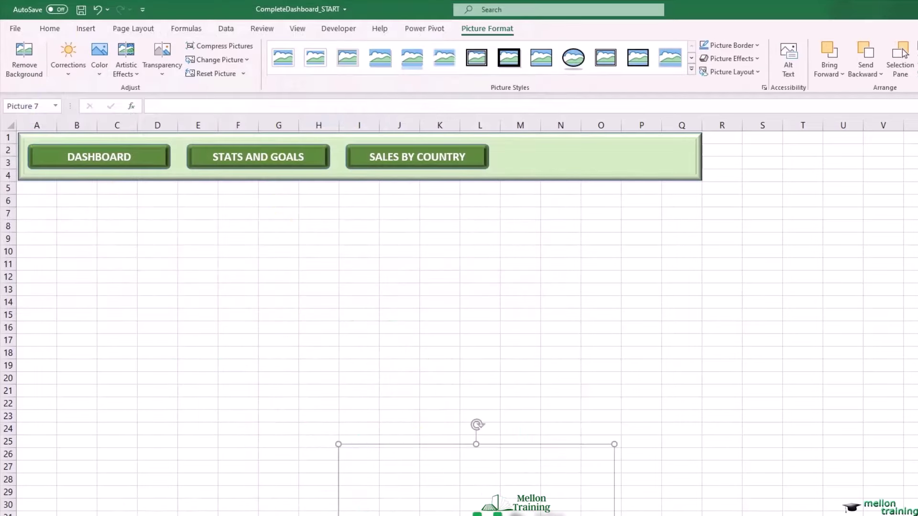
{"action": "left_click_drag", "start_coordinate": [449, 515], "coordinate": [446, 246]}
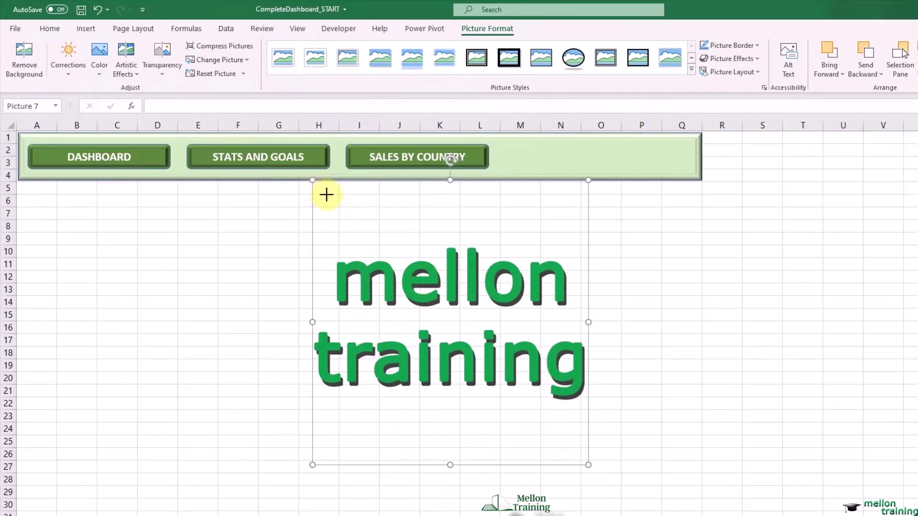
{"action": "left_click_drag", "start_coordinate": [316, 187], "coordinate": [545, 370]}
{"action": "left_click_drag", "start_coordinate": [556, 406], "coordinate": [661, 163]}
{"action": "left_click_drag", "start_coordinate": [690, 219], "coordinate": [648, 191]}
{"action": "left_click_drag", "start_coordinate": [617, 180], "coordinate": [666, 162]}
{"action": "left_click", "coordinate": [623, 250]}
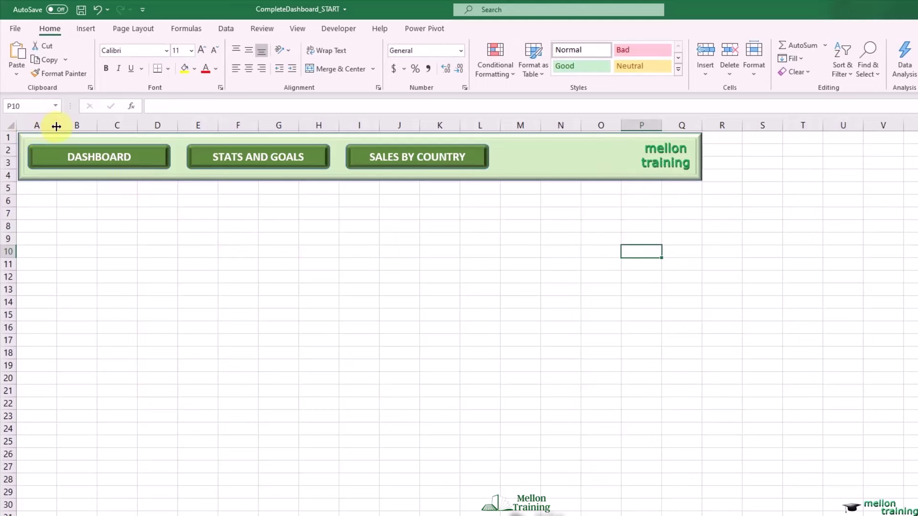
Reduce column A and row 5 to thin spacers and hide the sheet's gridlines
{"action": "left_click_drag", "start_coordinate": [56, 126], "coordinate": [22, 128]}
{"action": "left_click_drag", "start_coordinate": [9, 193], "coordinate": [9, 182]}
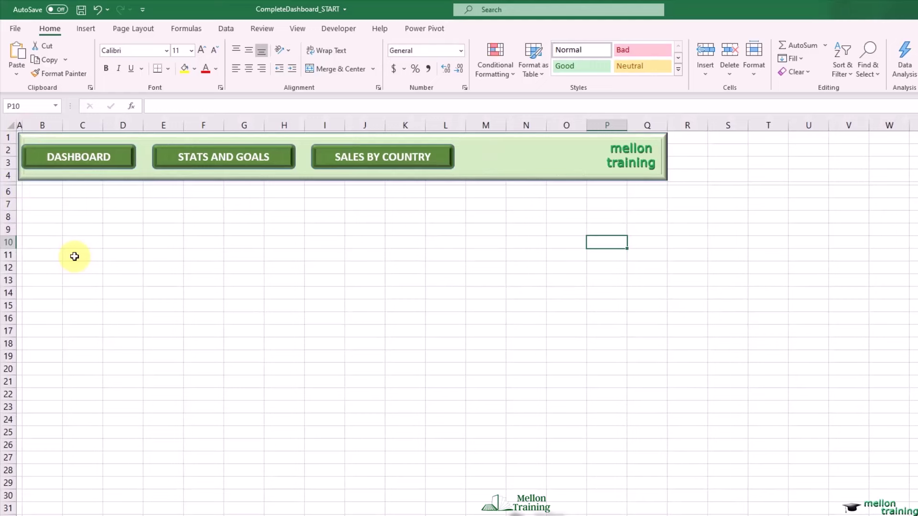
{"action": "left_click", "coordinate": [296, 29]}
{"action": "left_click", "coordinate": [272, 69]}
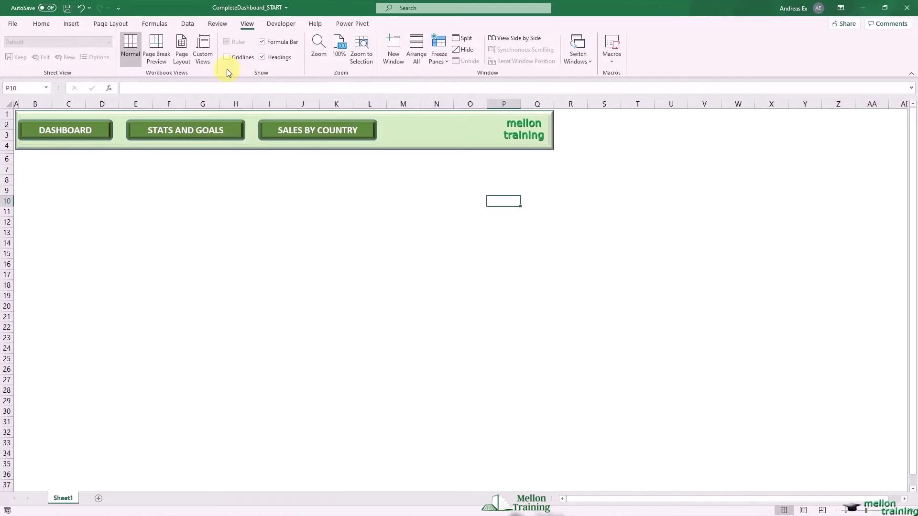
Create a copy of Sheet1 at the end of the CompleteDashboard_START workbook
{"action": "right_click", "coordinate": [65, 500]}
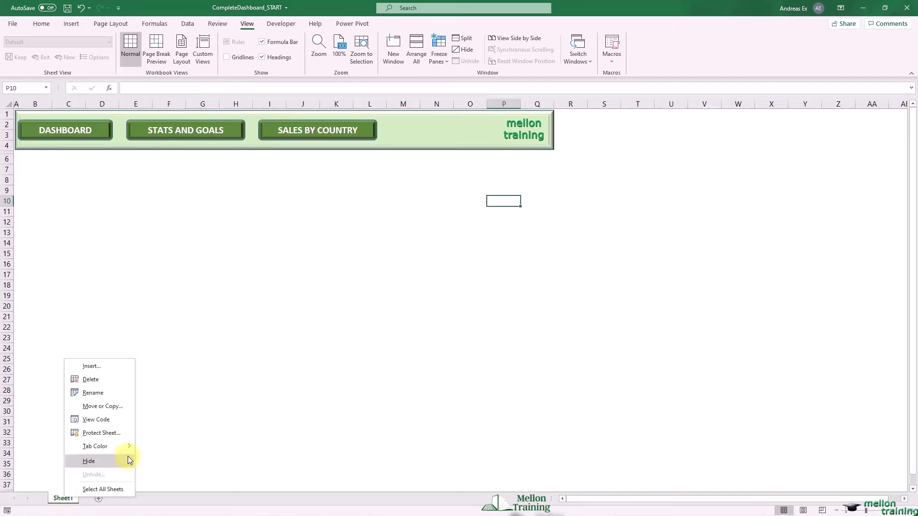
{"action": "left_click", "coordinate": [116, 407]}
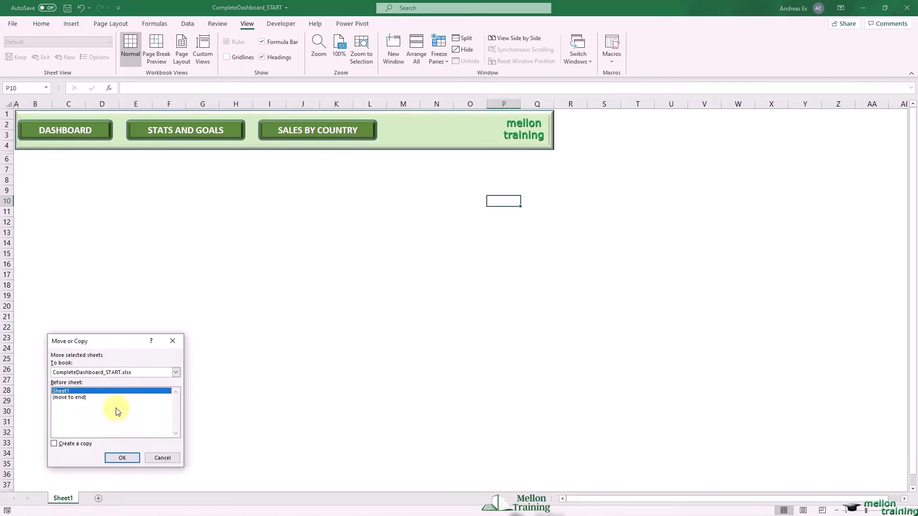
{"action": "left_click", "coordinate": [54, 444]}
{"action": "left_click", "coordinate": [79, 398]}
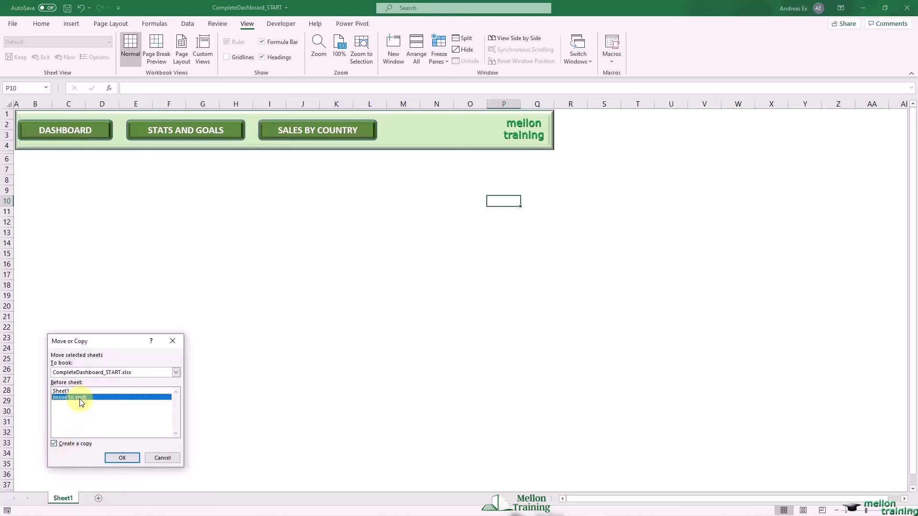
{"action": "left_click", "coordinate": [128, 458]}
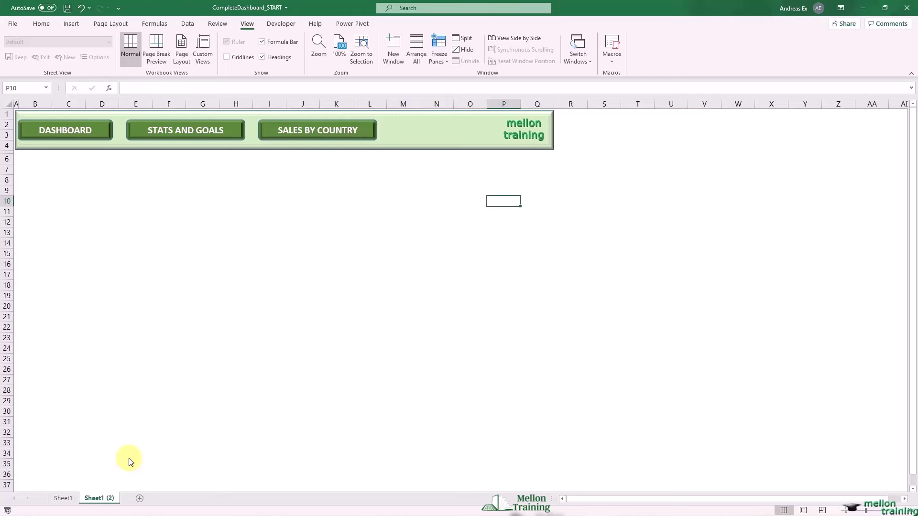
Rename Sheet1 as DASHBOARD
{"action": "right_click", "coordinate": [61, 498]}
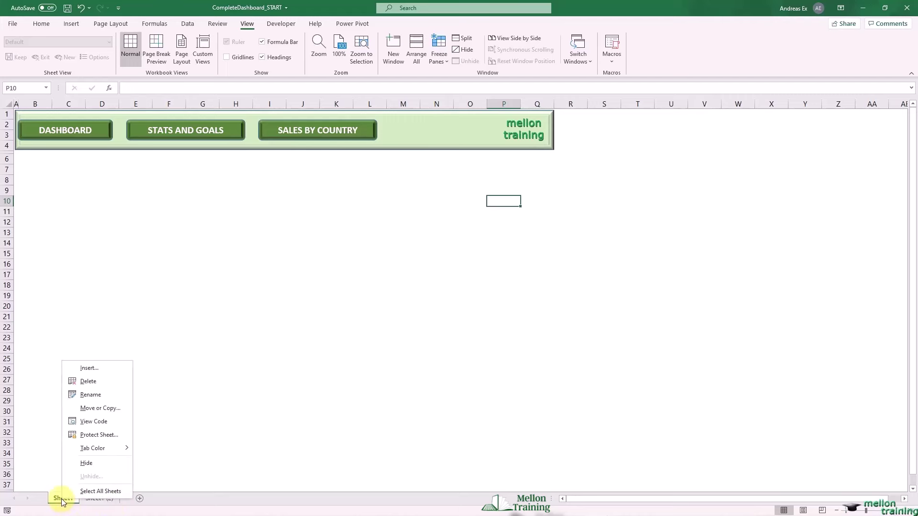
{"action": "left_click", "coordinate": [109, 408]}
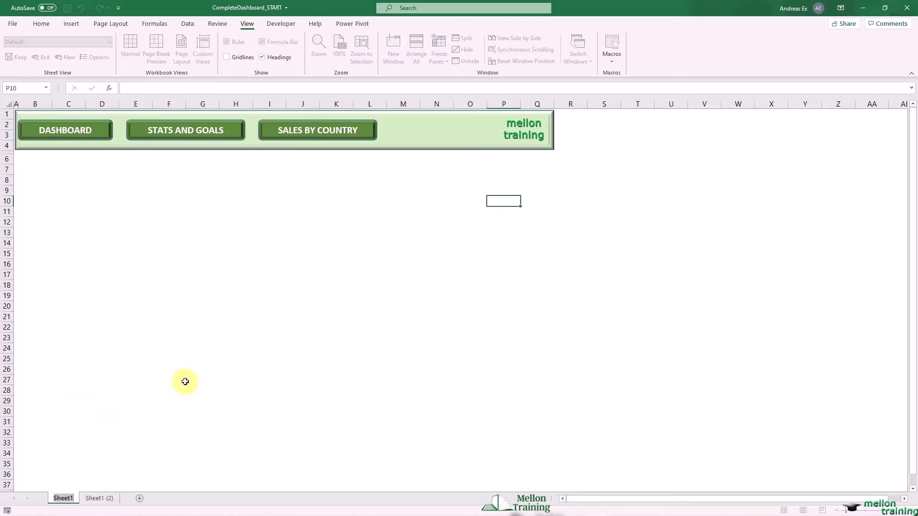
{"action": "type", "text": "DASHBOARD"}
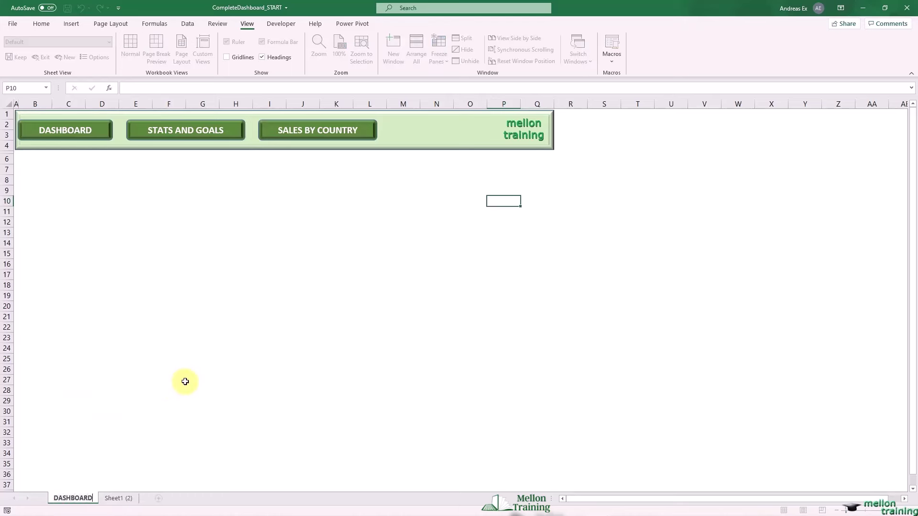
{"action": "key", "text": "Return"}
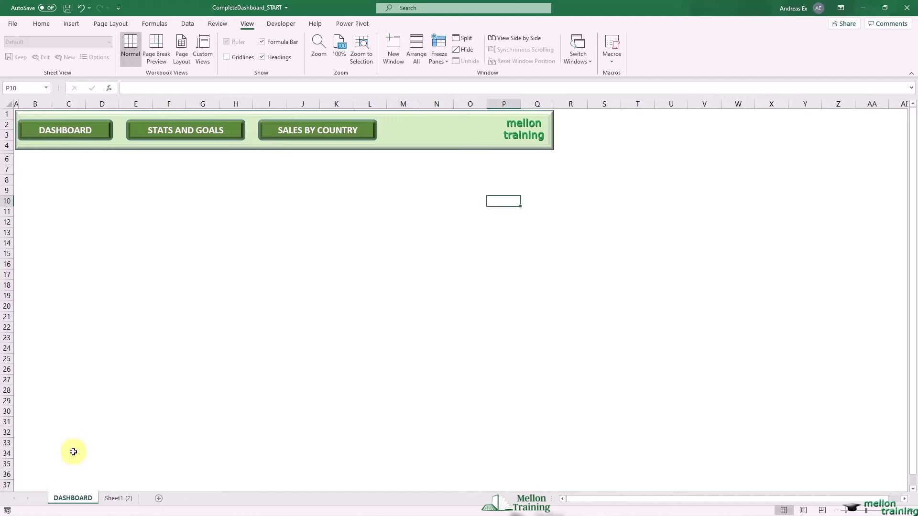
Rename the copied sheet, Sheet1 (2), as STATS AND GOALS
{"action": "right_click", "coordinate": [112, 500]}
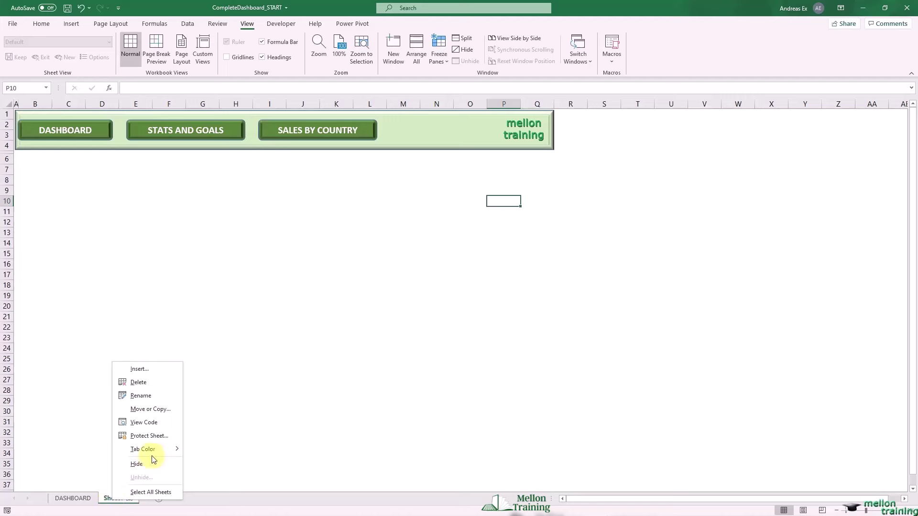
{"action": "left_click", "coordinate": [165, 398]}
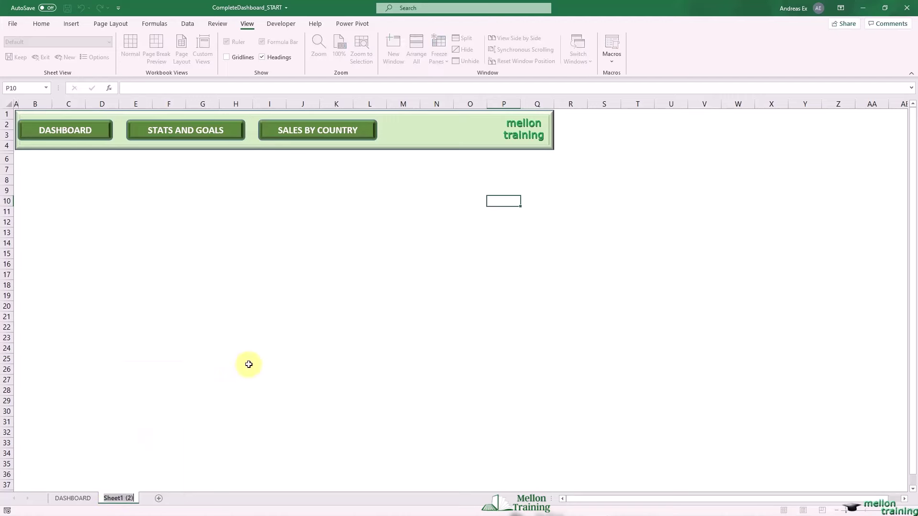
{"action": "type", "text": "STATS AND GOALS"}
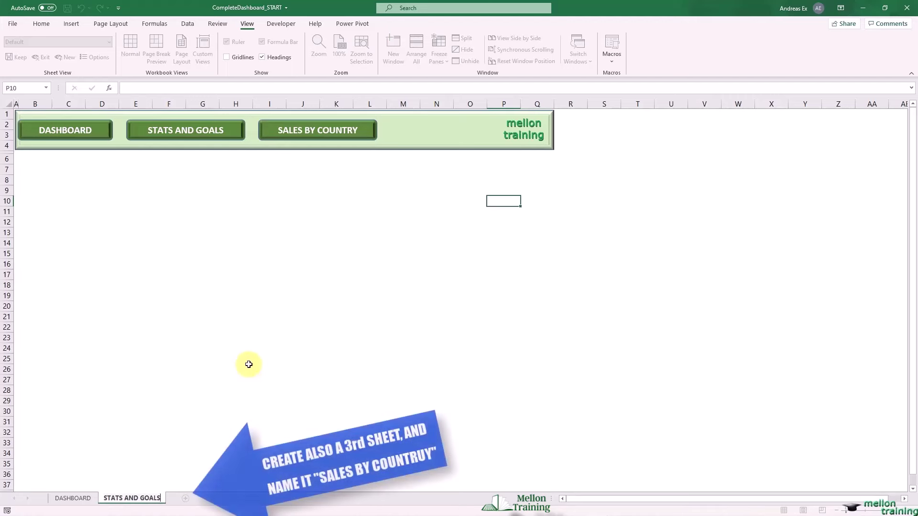
{"action": "key", "text": "Return"}
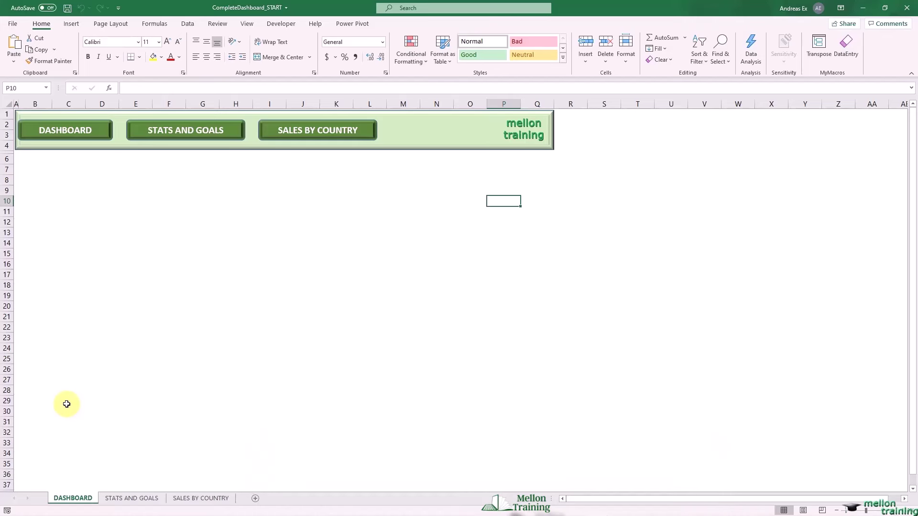
Link the STATS AND GOALS button on the DASHBOARD sheet to cell A1 of the STATS AND GOALS sheet
{"action": "right_click", "coordinate": [189, 137]}
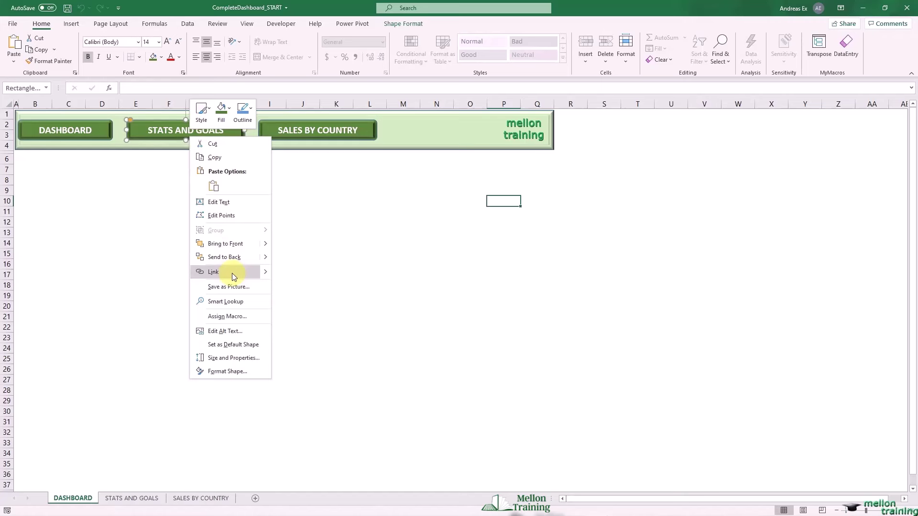
{"action": "left_click", "coordinate": [265, 274]}
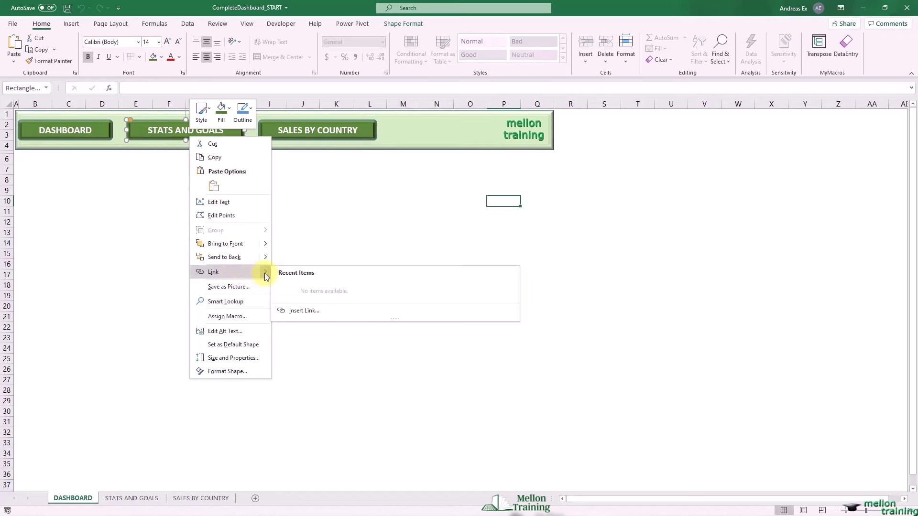
{"action": "left_click", "coordinate": [371, 312]}
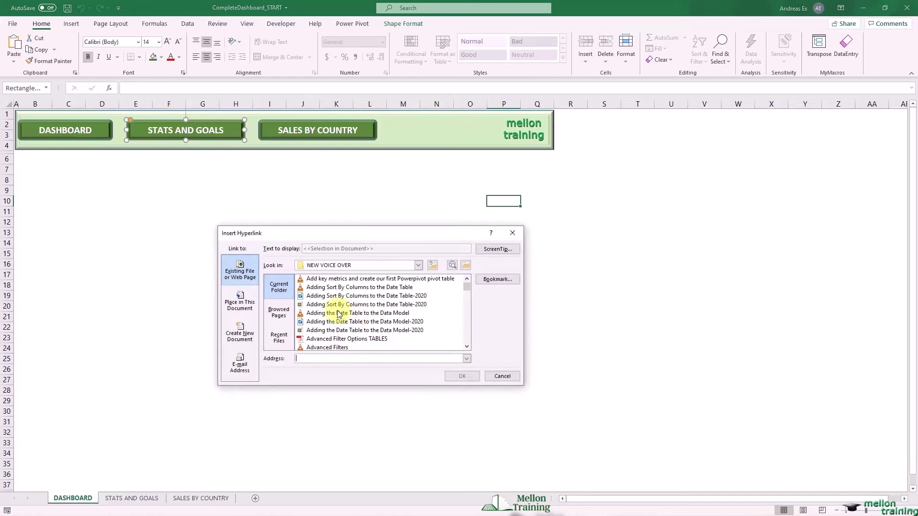
{"action": "left_click", "coordinate": [242, 306]}
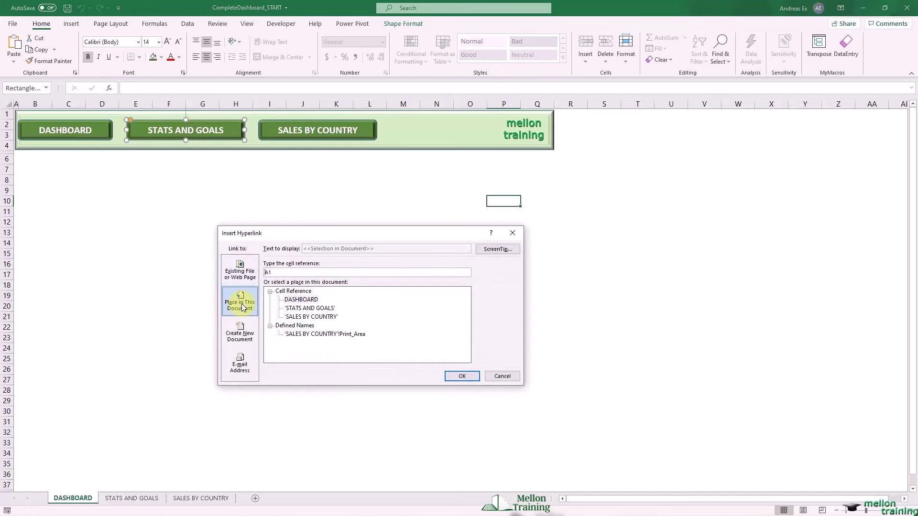
{"action": "left_click", "coordinate": [311, 309]}
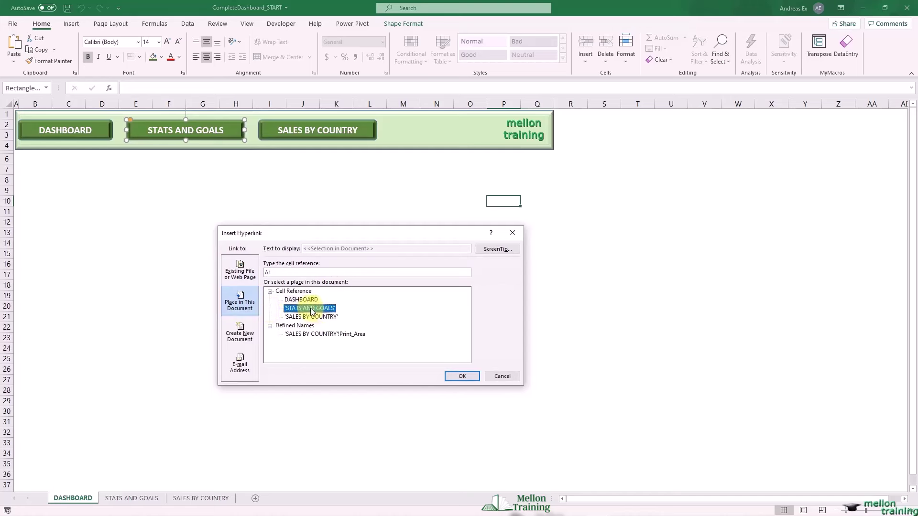
{"action": "left_click", "coordinate": [469, 378]}
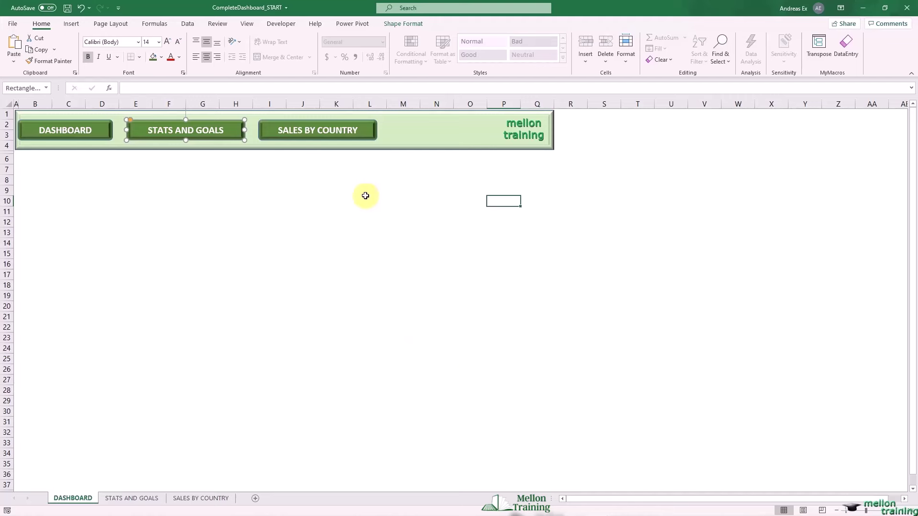
Link the SALES BY COUNTRY button on the DASHBOARD sheet to cell A1 of the SALES BY COUNTRY sheet
{"action": "right_click", "coordinate": [317, 131]}
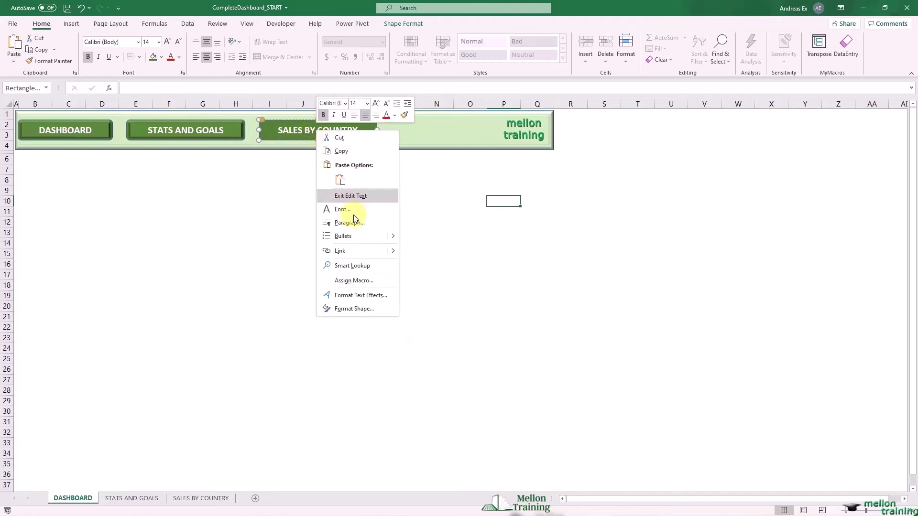
{"action": "mouse_move", "coordinate": [396, 251]}
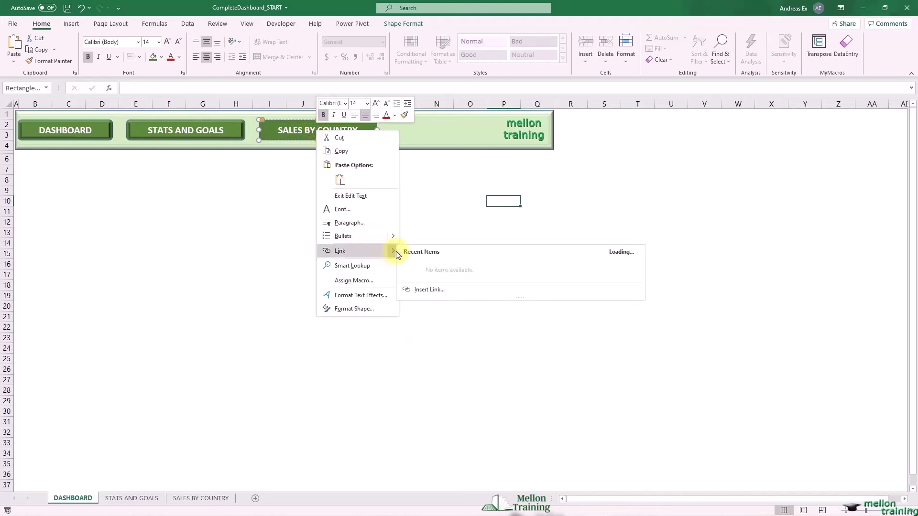
{"action": "left_click", "coordinate": [432, 290]}
{"action": "left_click", "coordinate": [388, 294]}
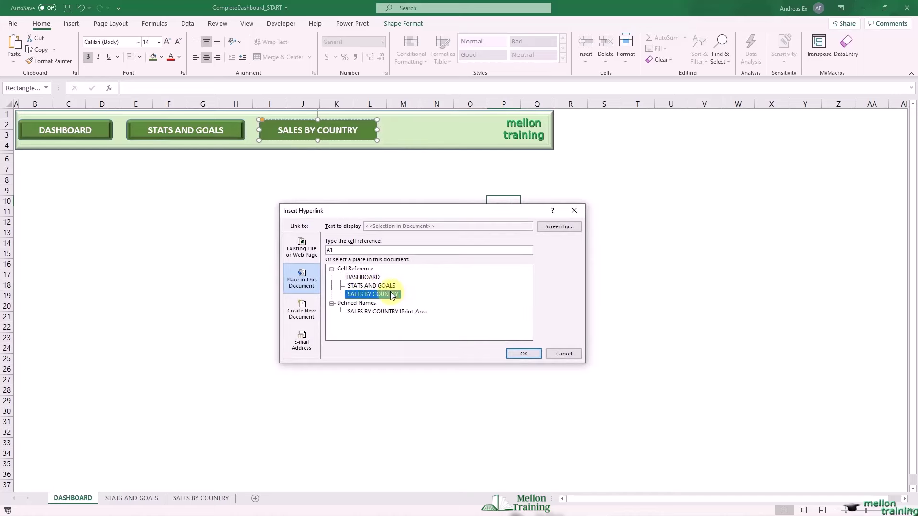
{"action": "left_click", "coordinate": [523, 355]}
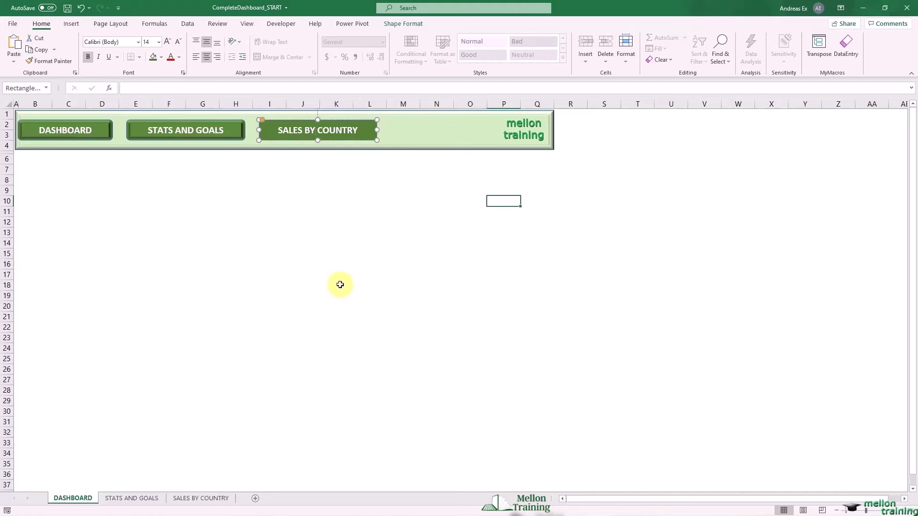
Link the DASHBOARD button on the STATS AND GOALS sheet to cell A1 of the DASHBOARD sheet
{"action": "left_click", "coordinate": [127, 503]}
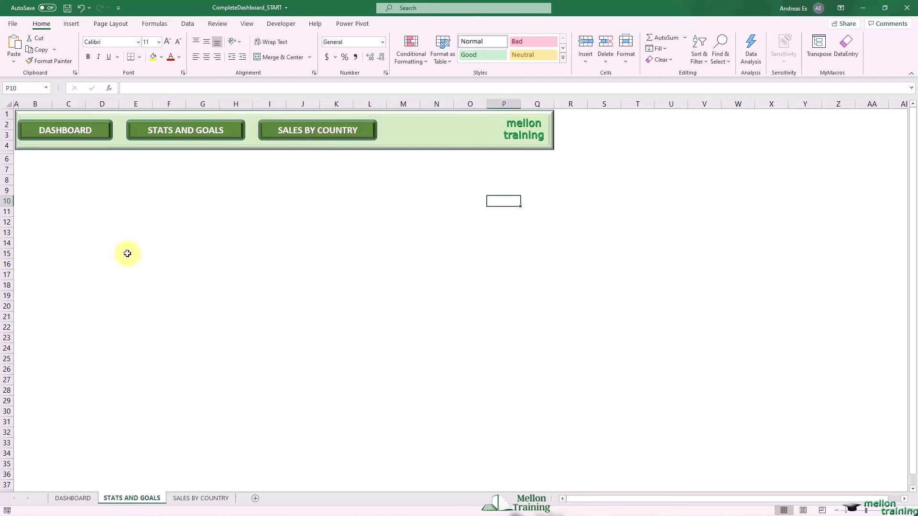
{"action": "right_click", "coordinate": [103, 138]}
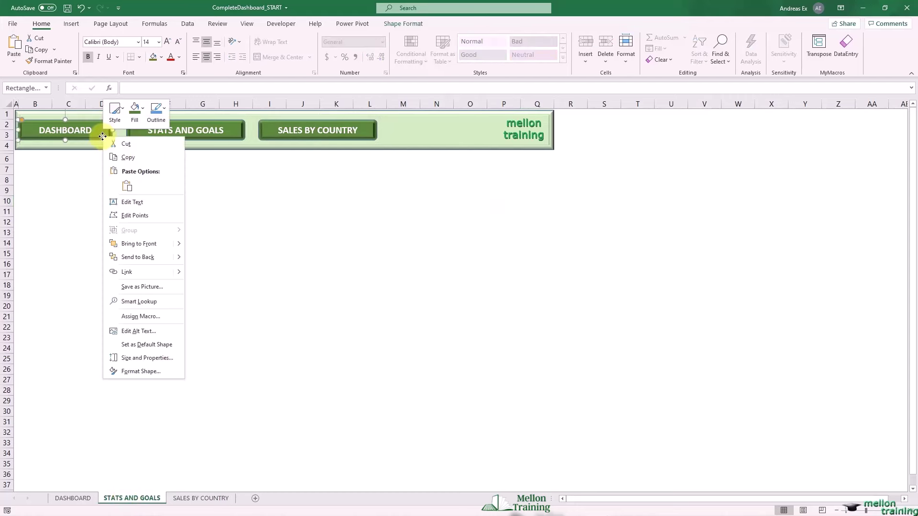
{"action": "mouse_move", "coordinate": [179, 272]}
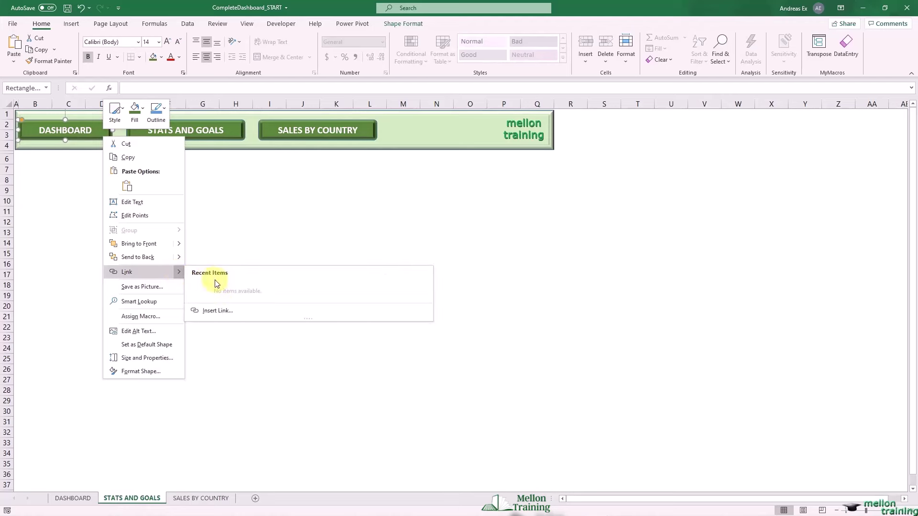
{"action": "left_click", "coordinate": [223, 311]}
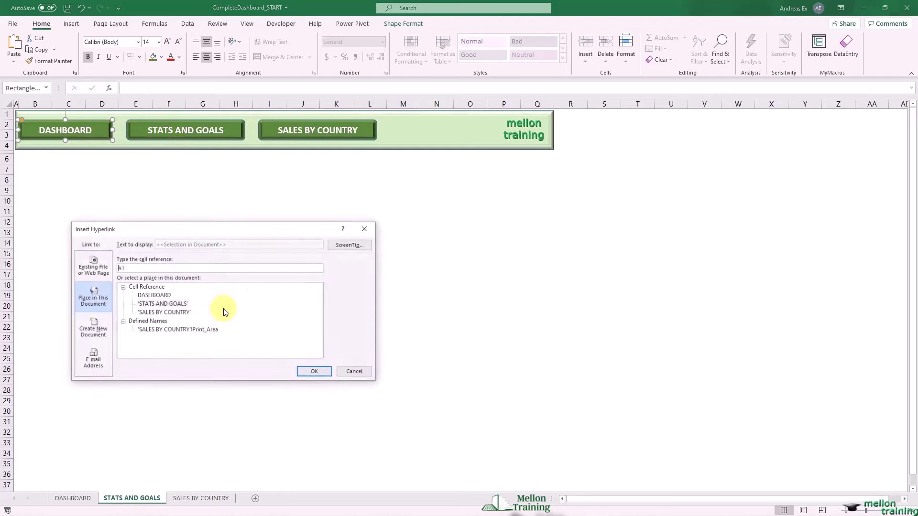
{"action": "left_click", "coordinate": [154, 295]}
{"action": "left_click", "coordinate": [308, 372]}
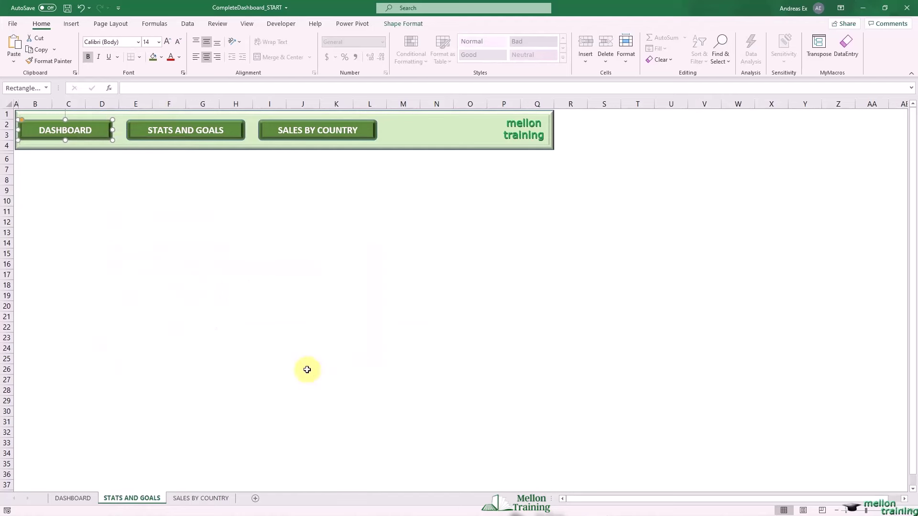
Link the SALES BY COUNTRY button on the STATS AND GOALS sheet to cell A1 of the SALES BY COUNTRY sheet
{"action": "right_click", "coordinate": [287, 137]}
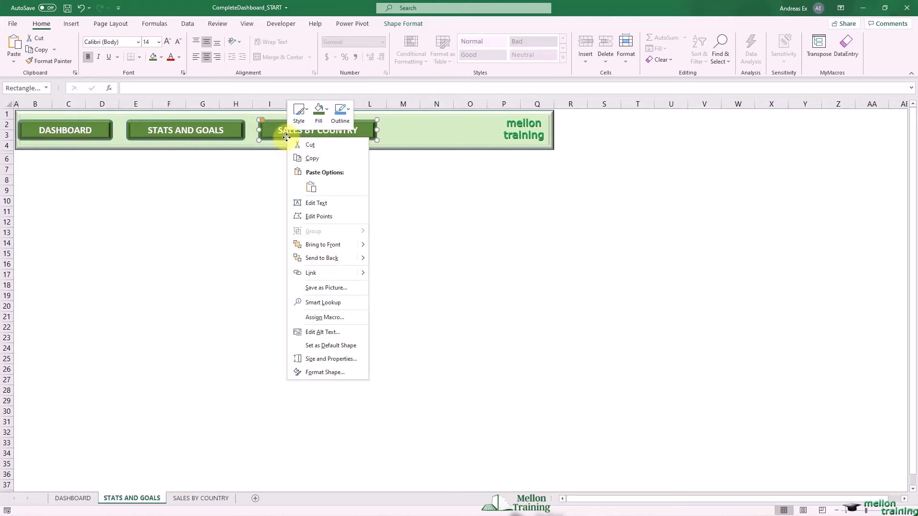
{"action": "mouse_move", "coordinate": [360, 275]}
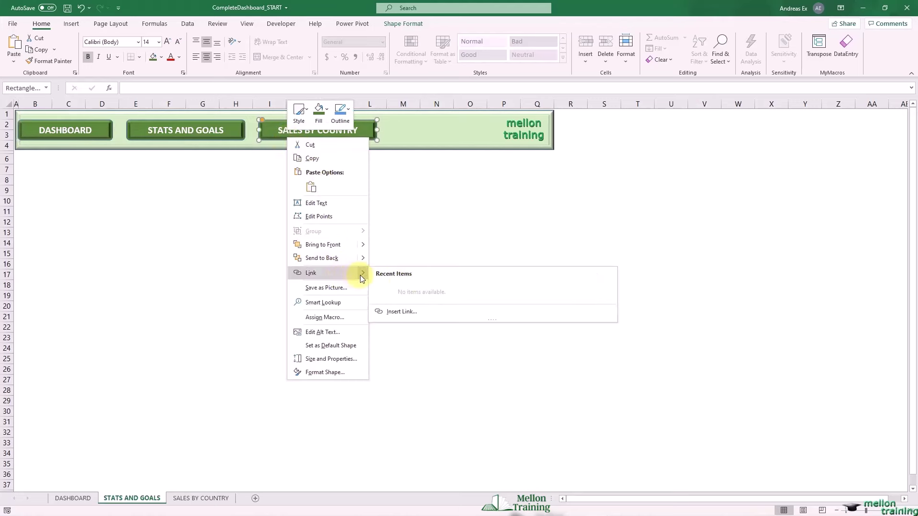
{"action": "left_click", "coordinate": [419, 308]}
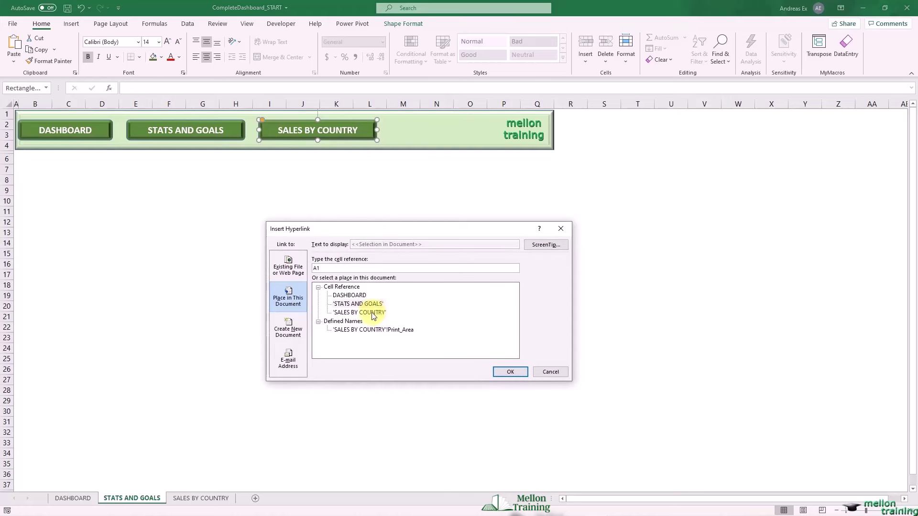
{"action": "left_click", "coordinate": [371, 312]}
{"action": "left_click", "coordinate": [504, 370]}
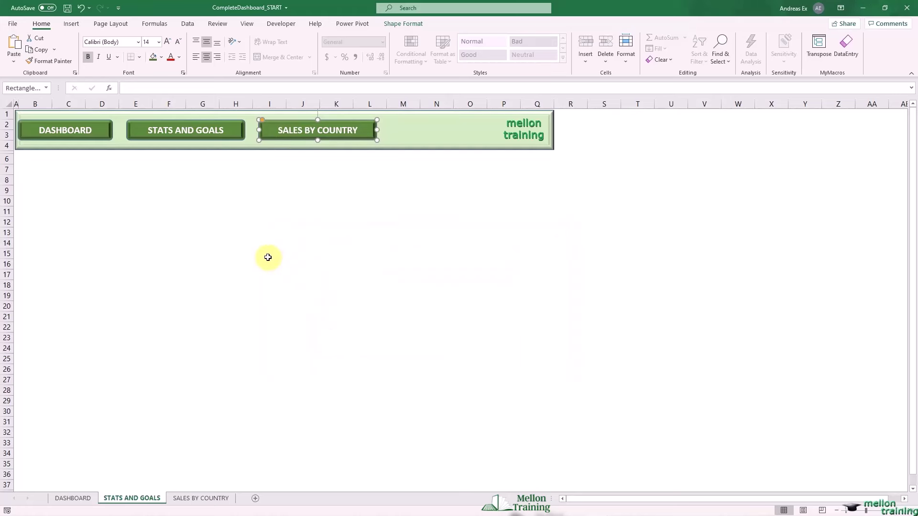
{"action": "left_click", "coordinate": [268, 257]}
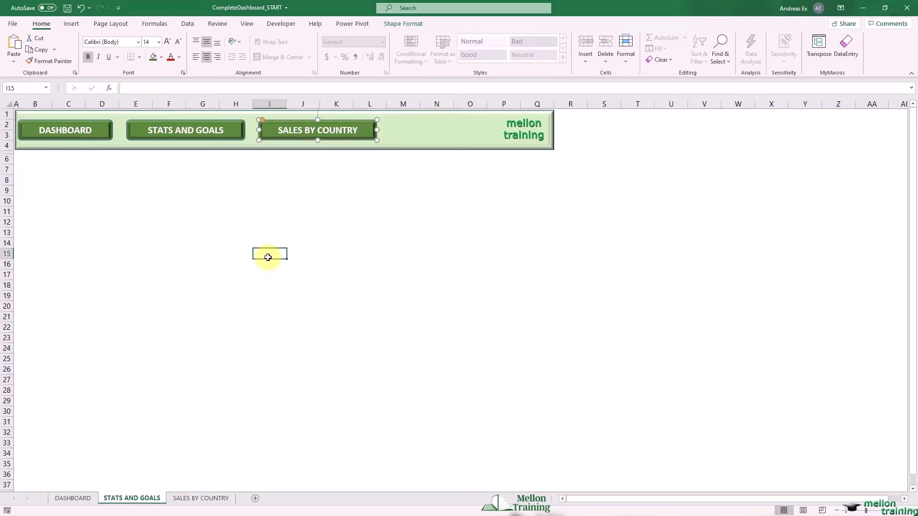
Insert a PivotTable from the Power Pivot data model at cell B8 of the existing DASHBOARD sheet
{"action": "left_click", "coordinate": [72, 498]}
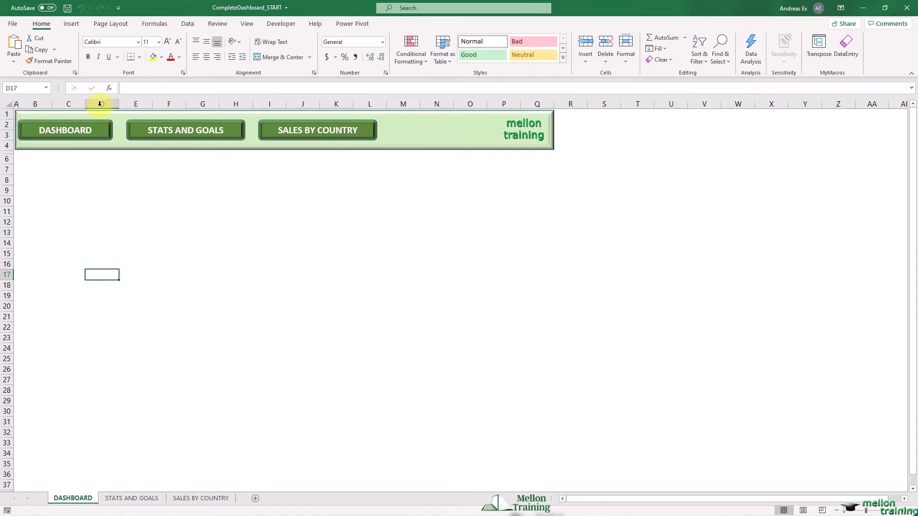
{"action": "left_click", "coordinate": [30, 181]}
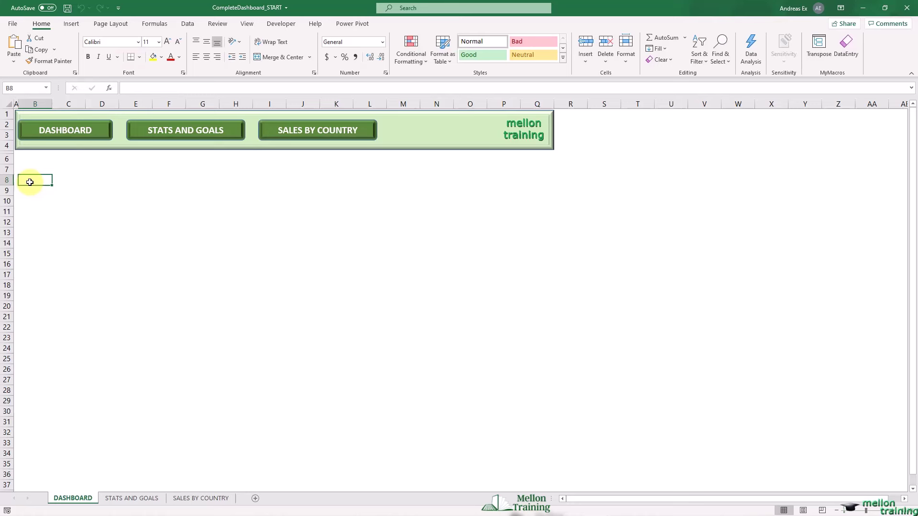
{"action": "left_click", "coordinate": [355, 22]}
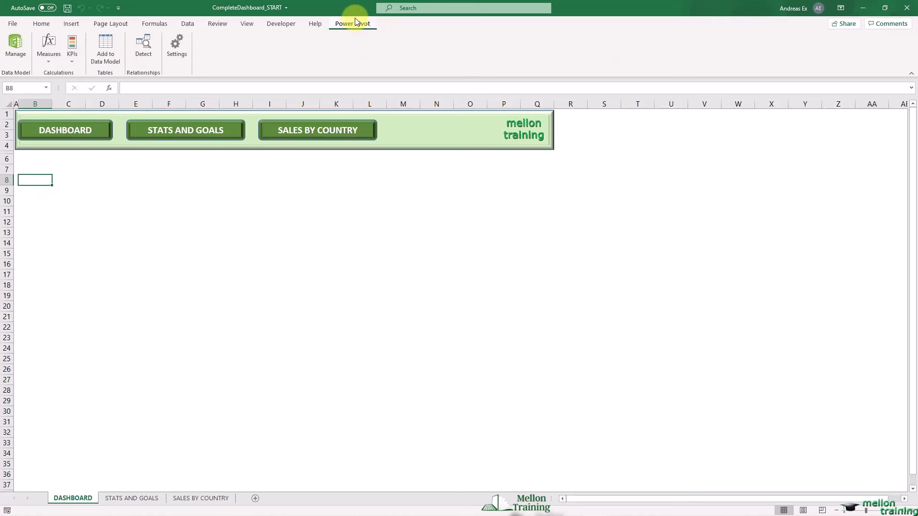
{"action": "left_click", "coordinate": [15, 47]}
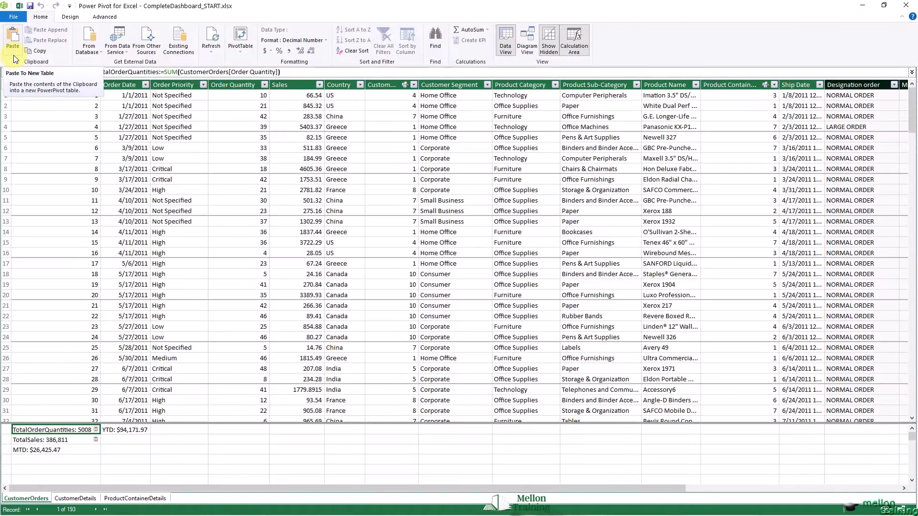
{"action": "left_click", "coordinate": [243, 51]}
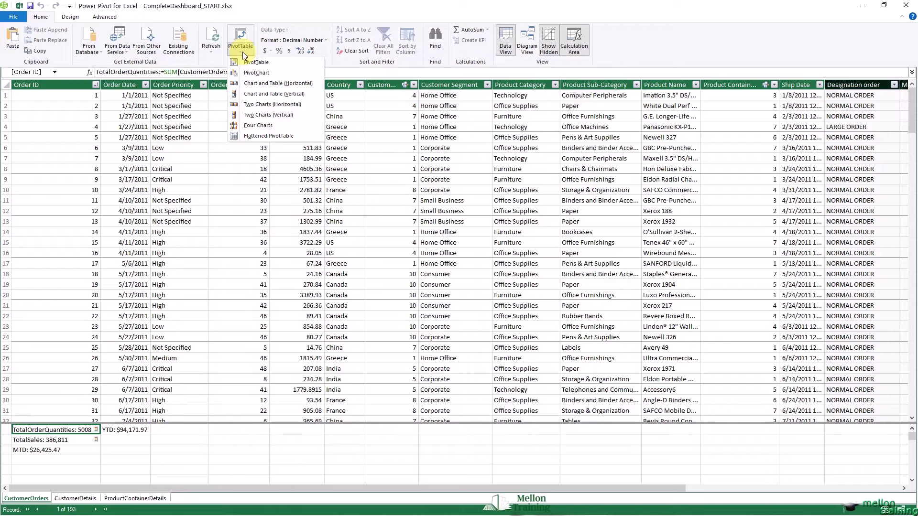
{"action": "left_click", "coordinate": [293, 61]}
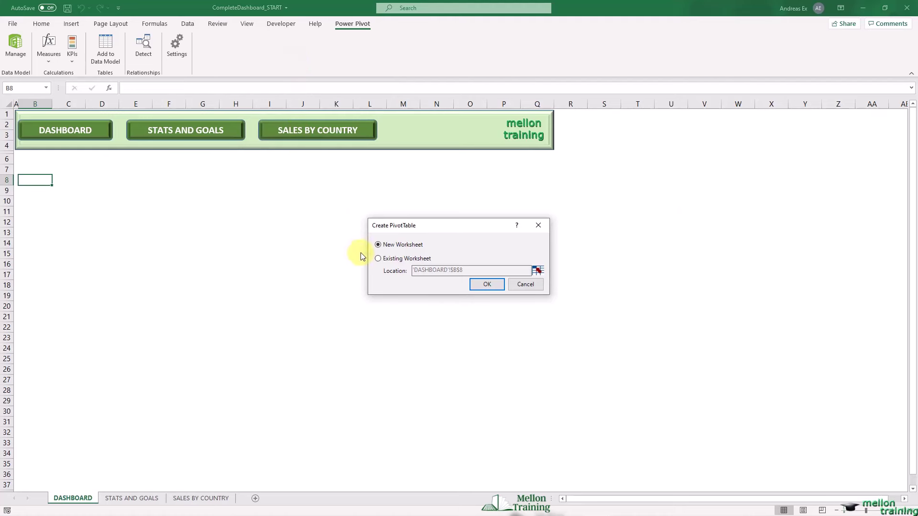
{"action": "left_click", "coordinate": [378, 258]}
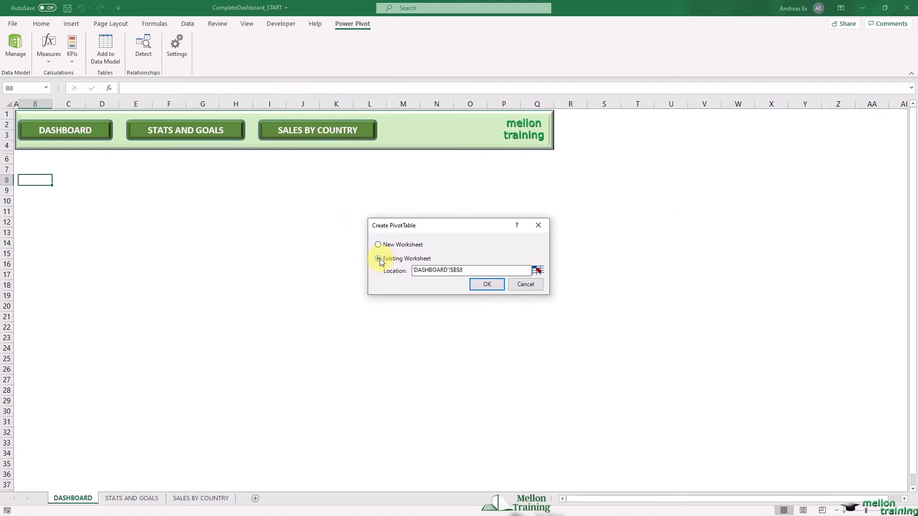
{"action": "left_click", "coordinate": [487, 285]}
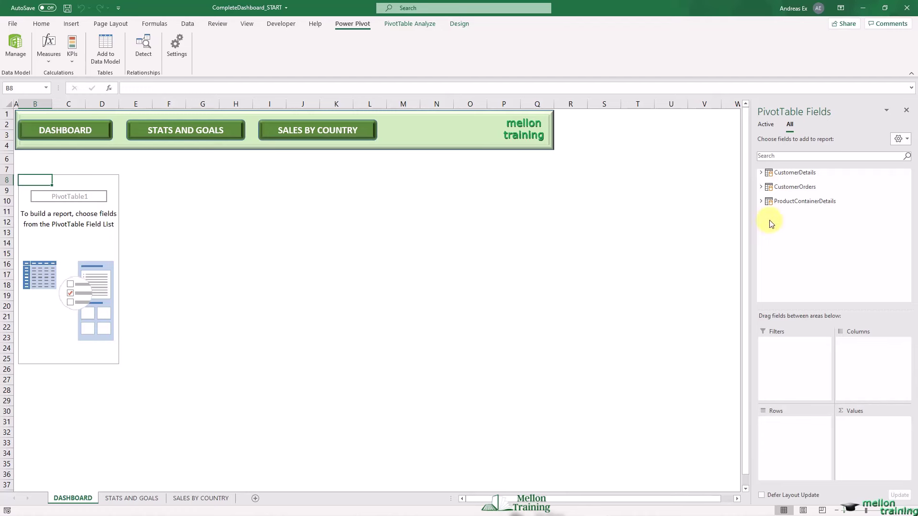
Add the TotalOrderQuantities KPI value from the CustomerOrders table to the PivotTable's values
{"action": "left_click", "coordinate": [761, 172]}
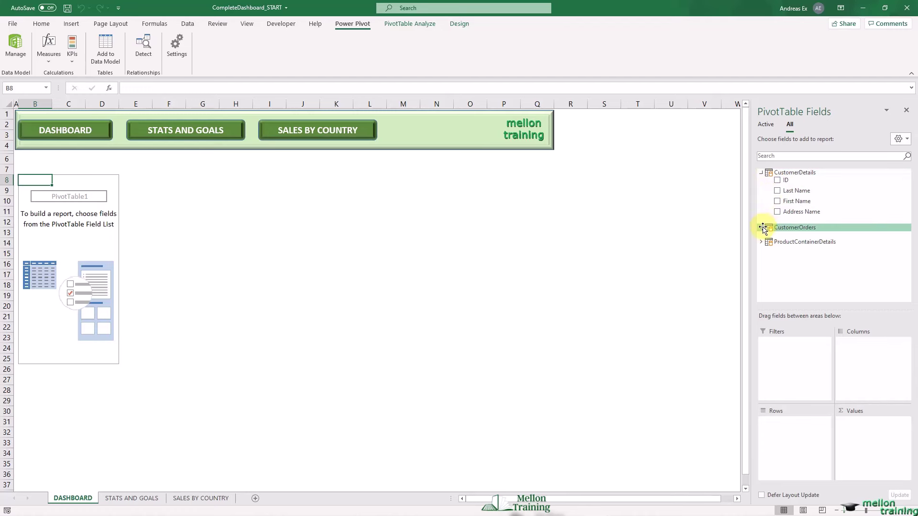
{"action": "left_click", "coordinate": [761, 228]}
{"action": "scroll", "coordinate": [763, 267], "scroll_direction": "down", "scroll_amount": 2}
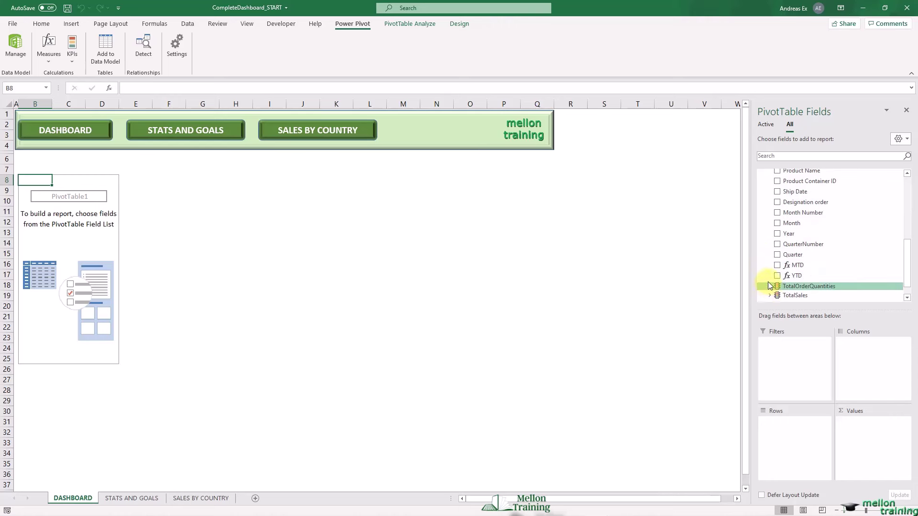
{"action": "scroll", "coordinate": [770, 287], "scroll_direction": "down", "scroll_amount": 1}
{"action": "left_click", "coordinate": [765, 292]}
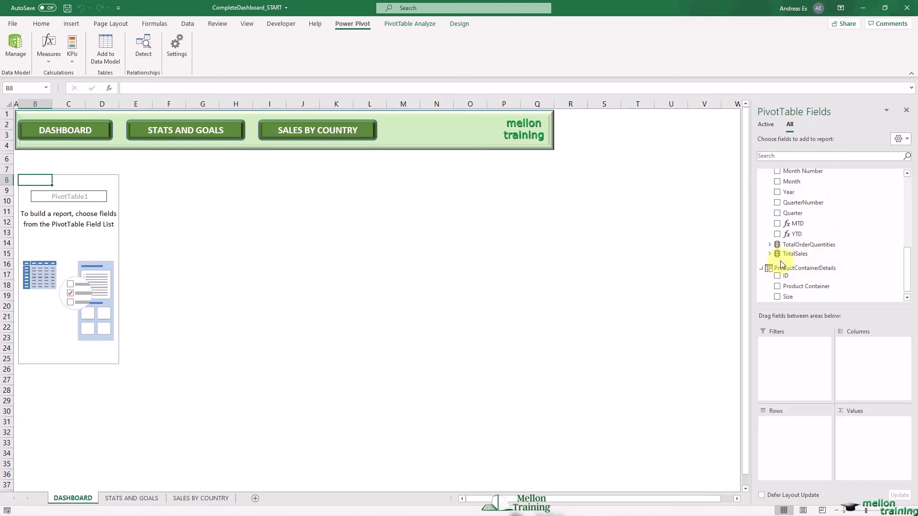
{"action": "left_click", "coordinate": [766, 244]}
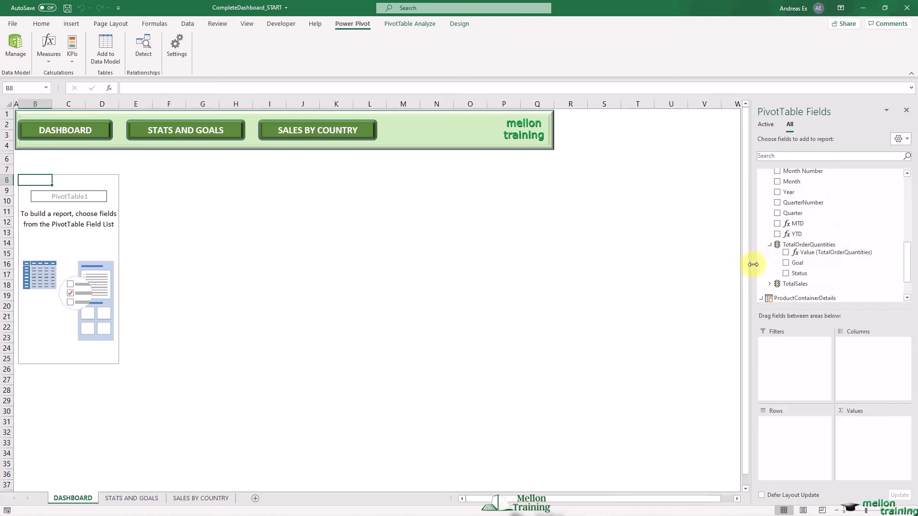
{"action": "left_click", "coordinate": [787, 252]}
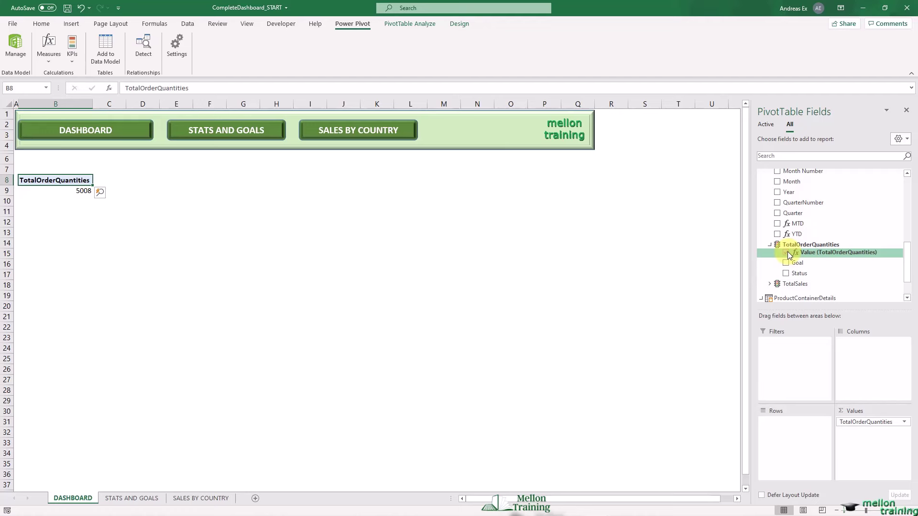
Add the TotalSales KPI value and the MTD and YTD measures to the PivotTable's values
{"action": "left_click", "coordinate": [769, 284]}
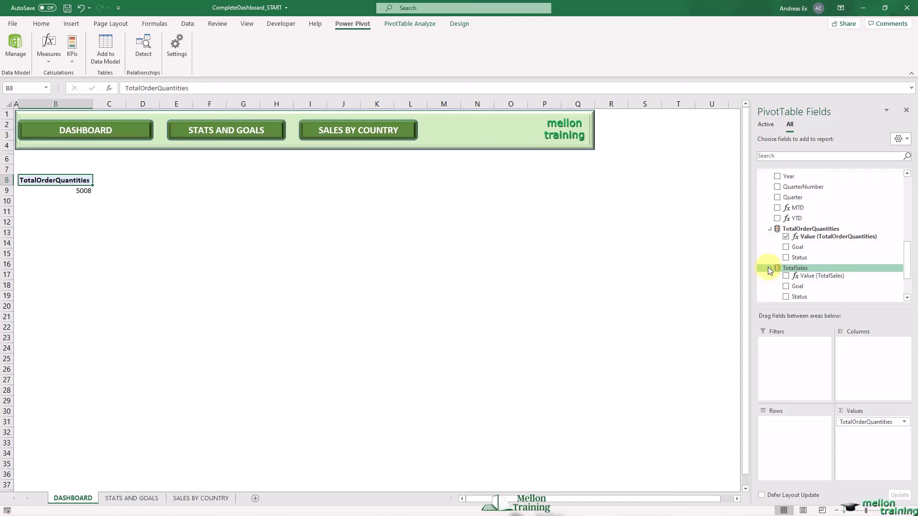
{"action": "left_click", "coordinate": [786, 277]}
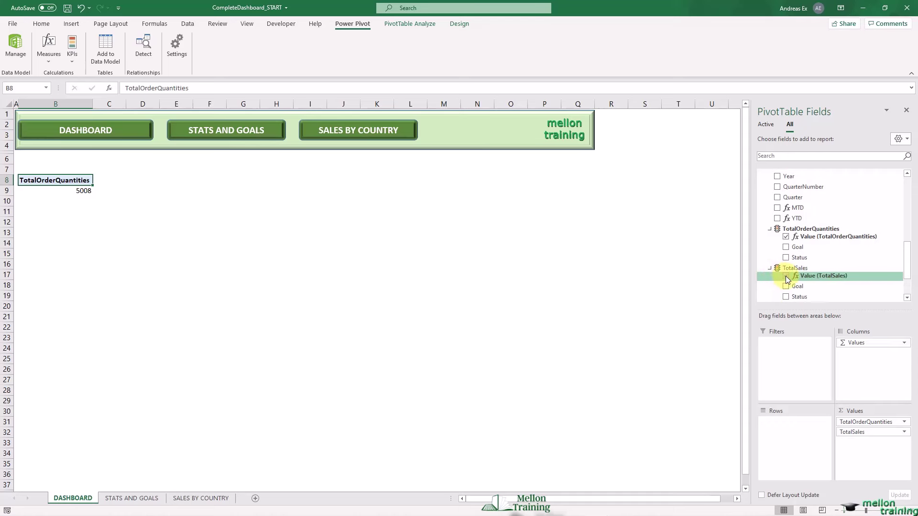
{"action": "left_click", "coordinate": [777, 208]}
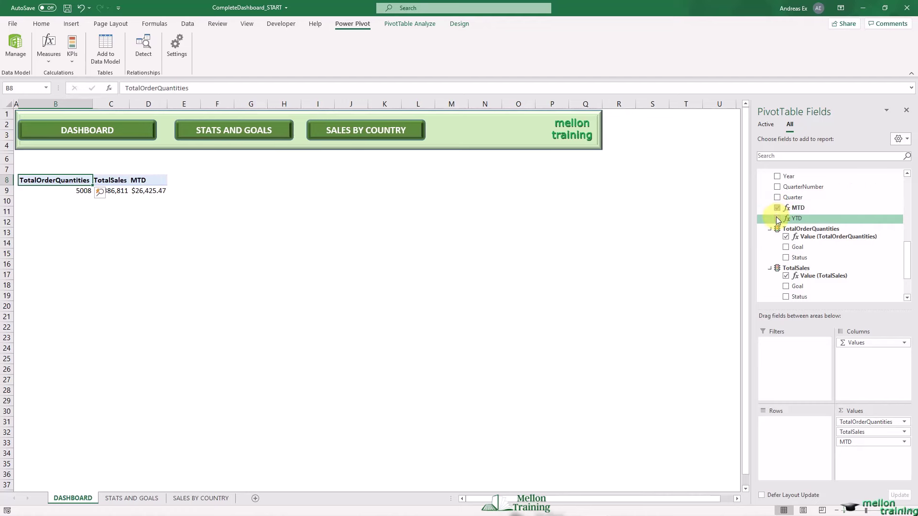
{"action": "left_click", "coordinate": [777, 219]}
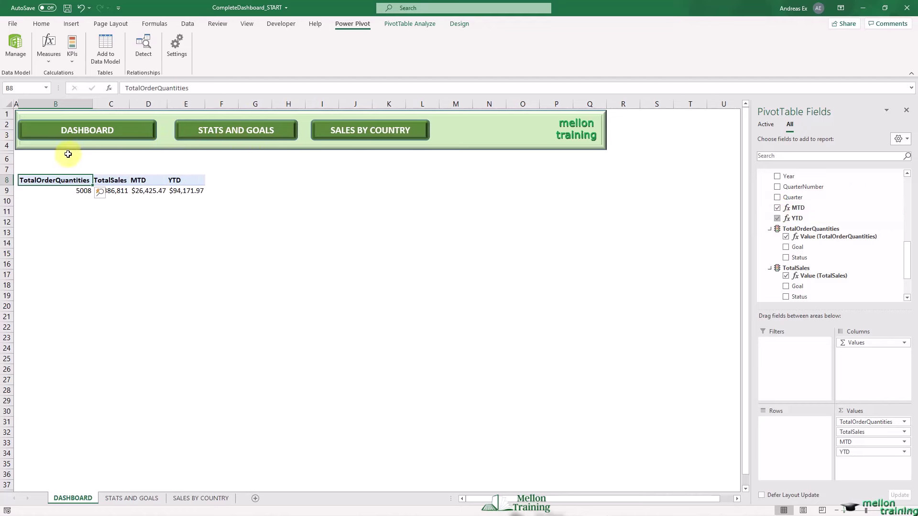
Enter the title KEY METRICS in cell B7 above the PivotTable
{"action": "left_click", "coordinate": [43, 168]}
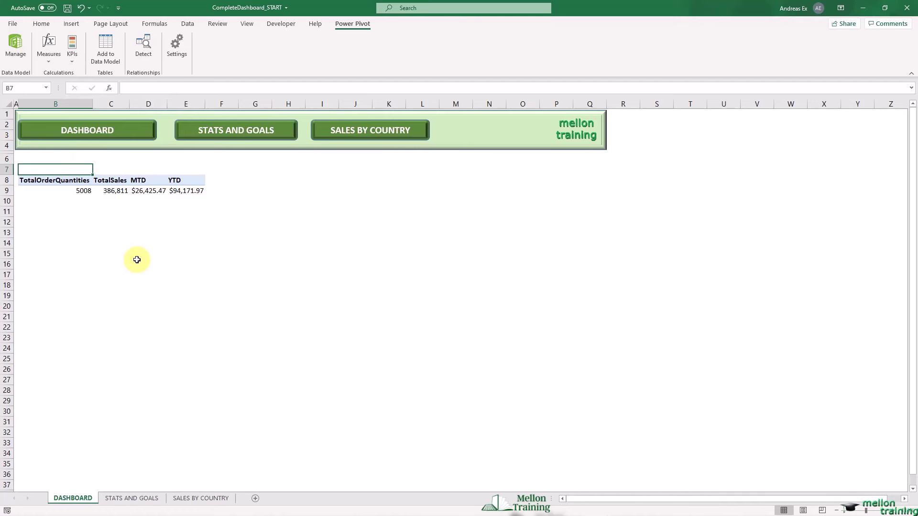
{"action": "type", "text": "KEY ME"}
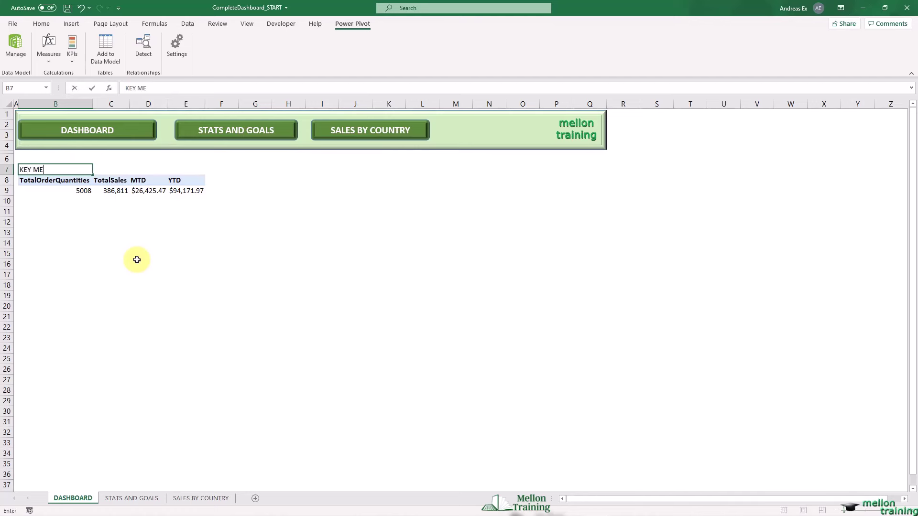
{"action": "type", "text": "TRICS"}
{"action": "key", "text": "Return"}
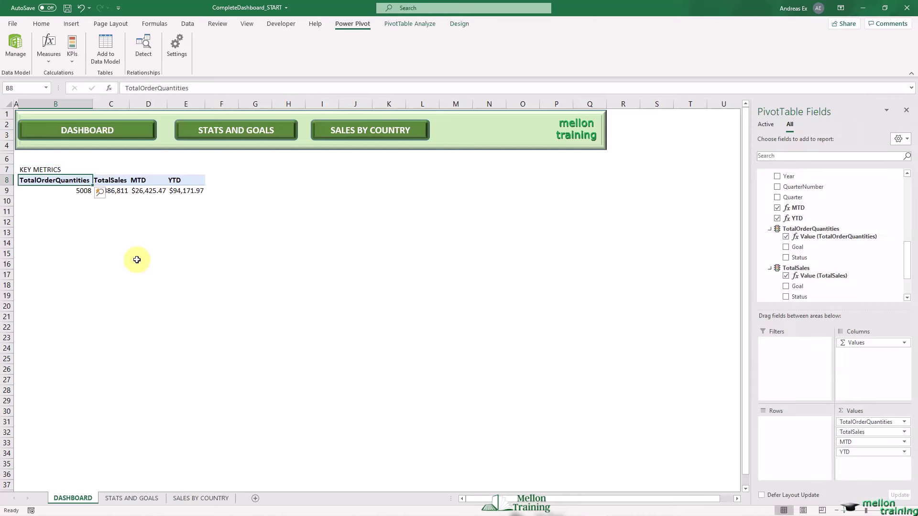
Format the KEY METRICS title in red at size 14, and merge and center it across B7:E7
{"action": "left_click", "coordinate": [46, 169]}
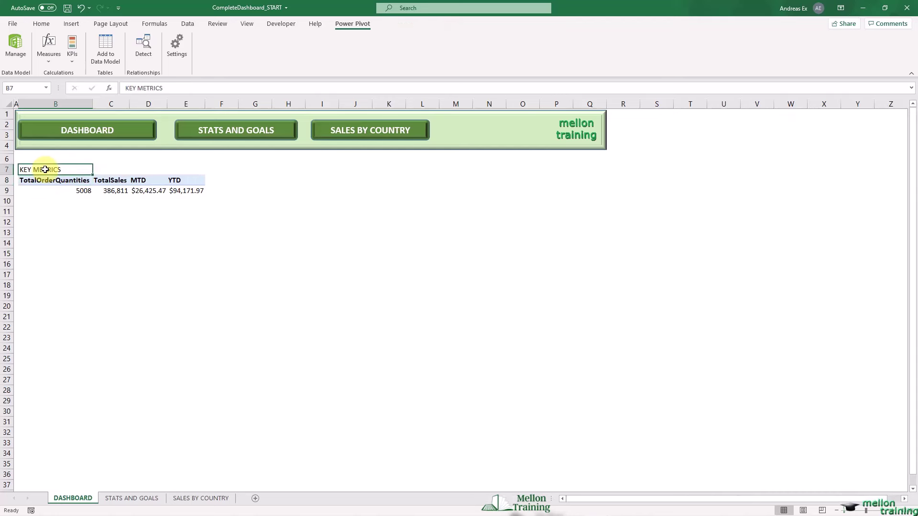
{"action": "left_click", "coordinate": [45, 26]}
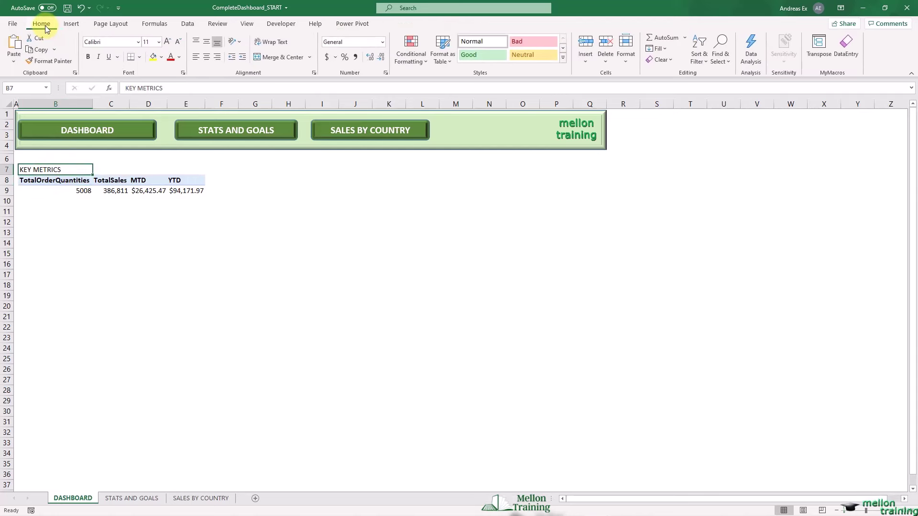
{"action": "left_click", "coordinate": [170, 58]}
{"action": "left_click", "coordinate": [167, 42]}
{"action": "left_click", "coordinate": [168, 42]}
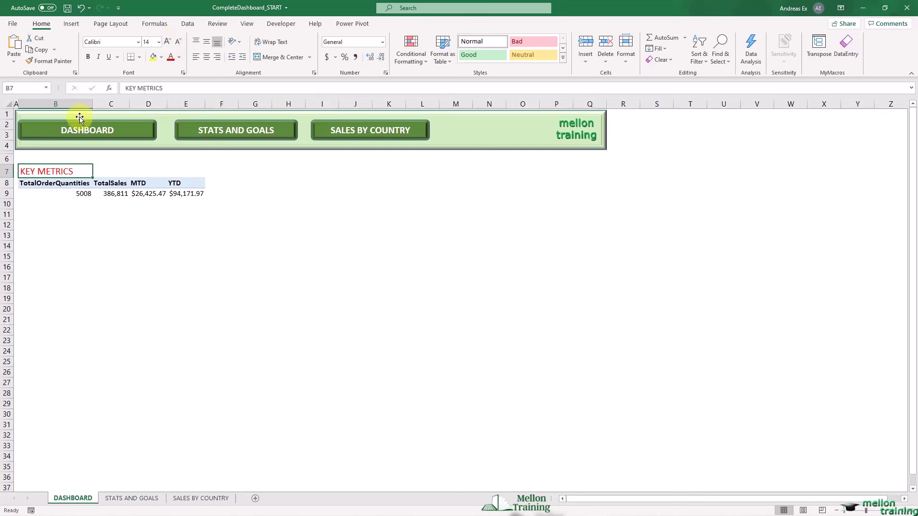
{"action": "left_click_drag", "start_coordinate": [45, 172], "coordinate": [185, 170]}
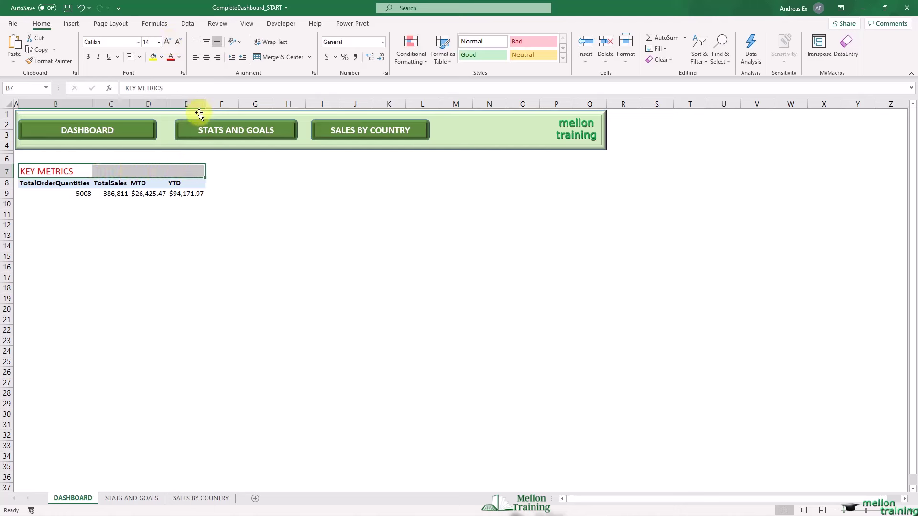
{"action": "left_click", "coordinate": [275, 57]}
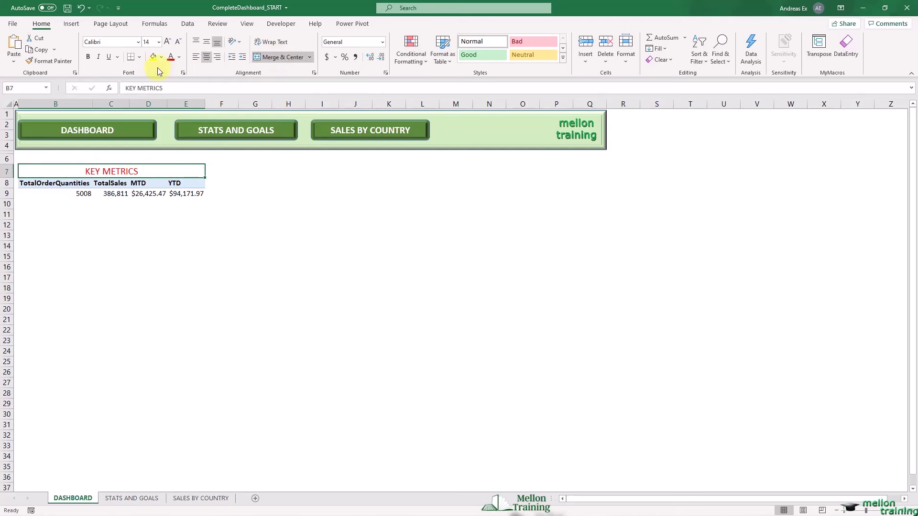
Bold the KEY METRICS title, and wrap the TotalOrderQuantities header in B8 using a narrower column B and a taller row 8
{"action": "left_click", "coordinate": [89, 58]}
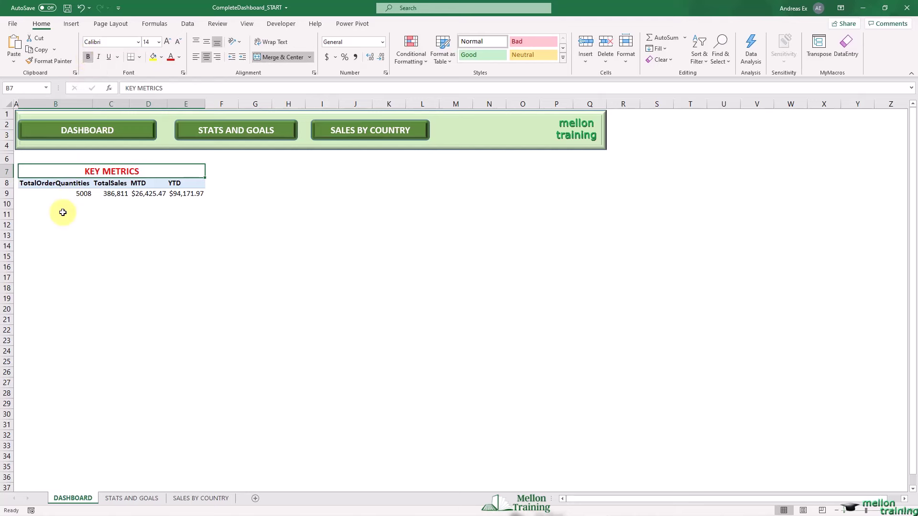
{"action": "left_click", "coordinate": [55, 182]}
{"action": "left_click", "coordinate": [270, 42]}
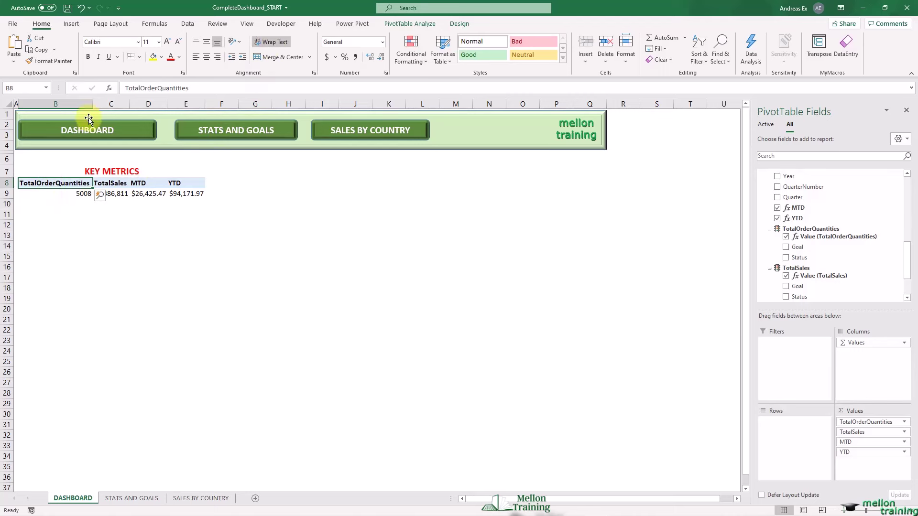
{"action": "left_click_drag", "start_coordinate": [93, 105], "coordinate": [70, 103]}
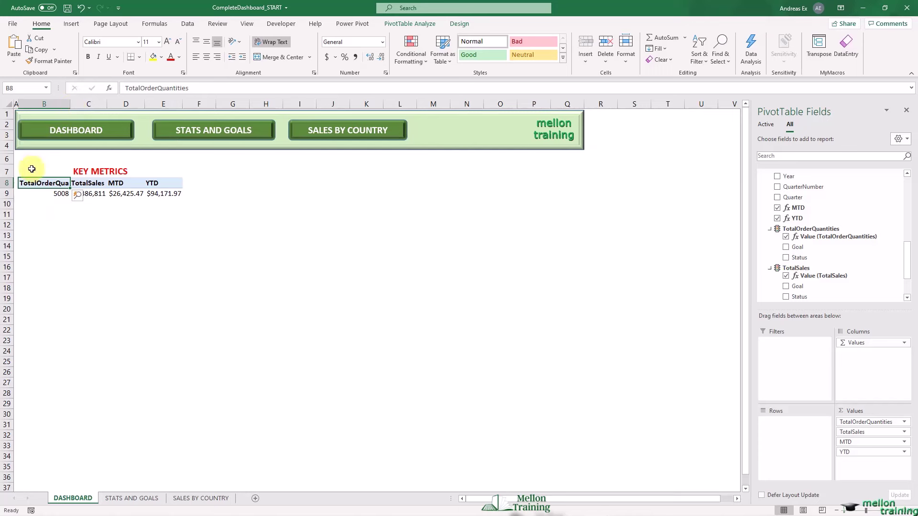
{"action": "left_click_drag", "start_coordinate": [8, 188], "coordinate": [8, 199]}
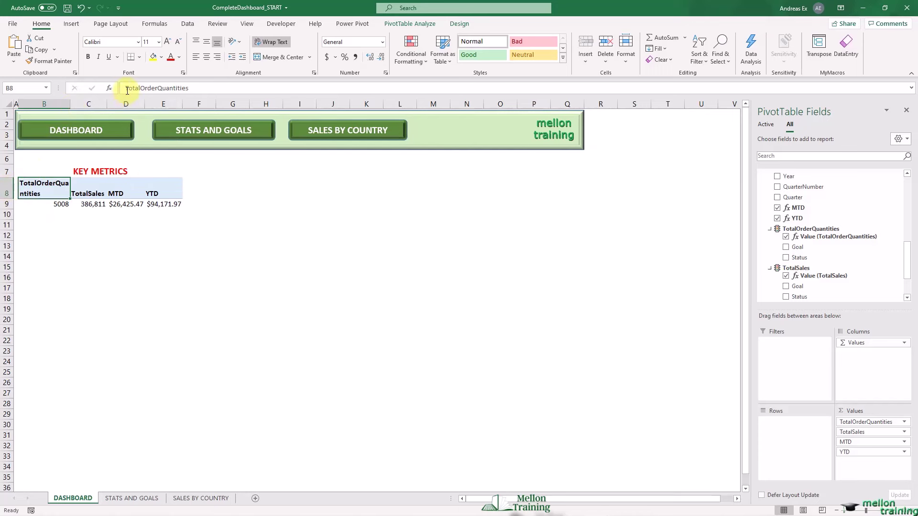
Rename the TotalOrderQuantities header in B8 to Total Order Quantities, with spaces between the words
{"action": "left_click", "coordinate": [139, 88]}
{"action": "key", "text": "alt+Return"}
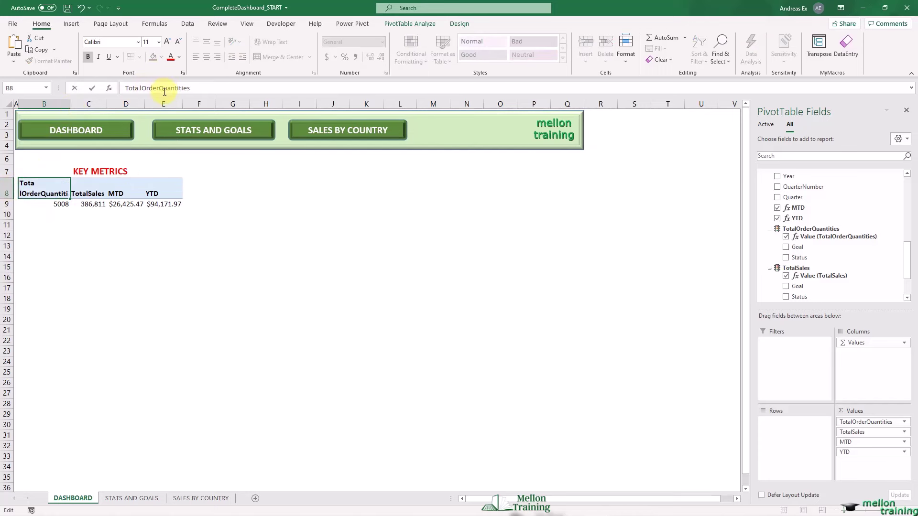
{"action": "key", "text": "BackSpace"}
{"action": "key", "text": "Right"}
{"action": "key", "text": "alt+Return"}
{"action": "key", "text": "Right"}
{"action": "key", "text": "Right"}
{"action": "key", "text": "Right"}
{"action": "key", "text": "Right"}
{"action": "key", "text": "Right"}
{"action": "key", "text": "Return"}
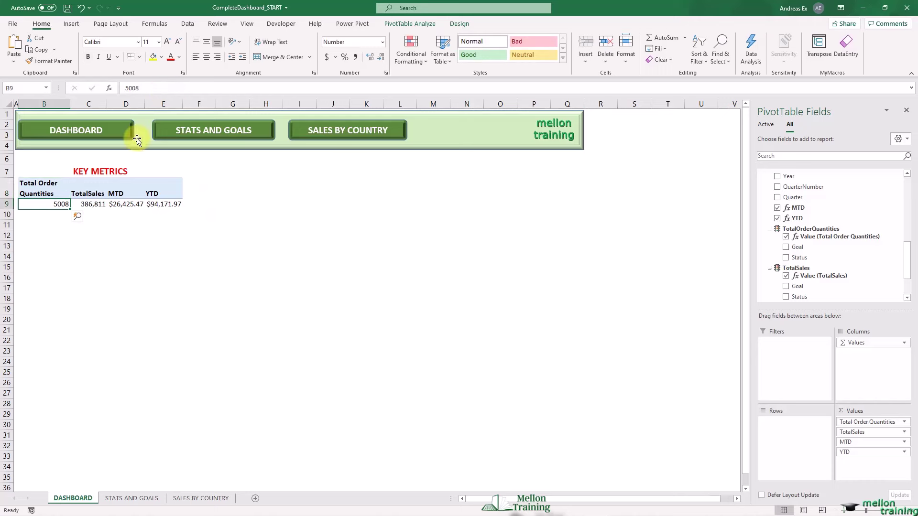
Rename the TotalSales header in C8 to Total Sales, and wrap it within a slightly narrower column C
{"action": "left_click", "coordinate": [97, 194]}
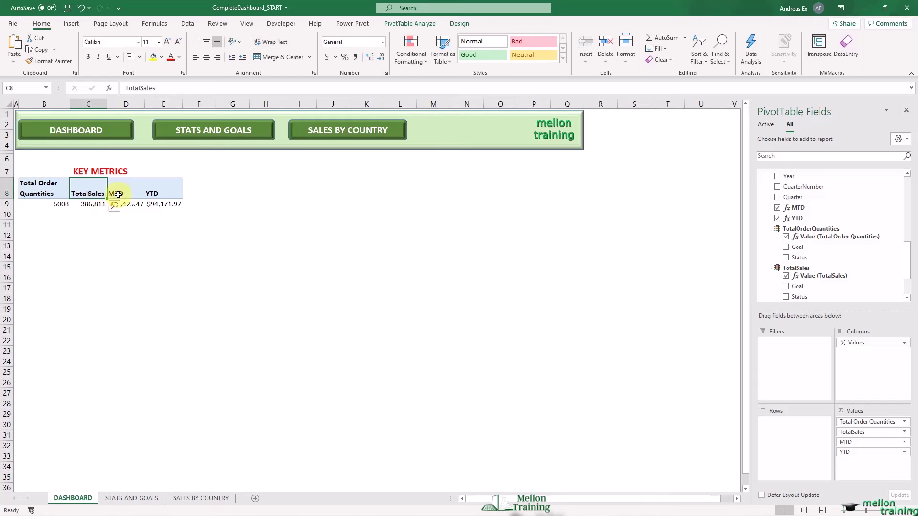
{"action": "left_click", "coordinate": [141, 90]}
{"action": "key", "text": "Return"}
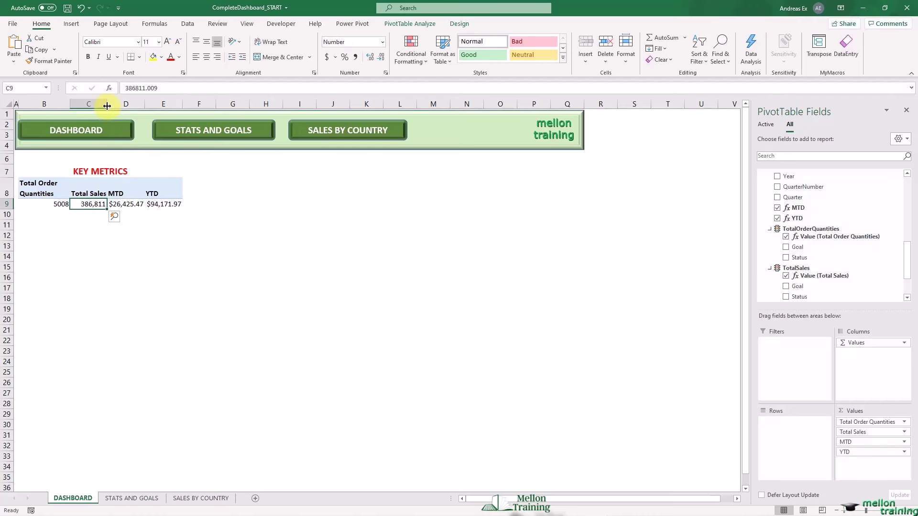
{"action": "left_click_drag", "start_coordinate": [107, 106], "coordinate": [105, 106]}
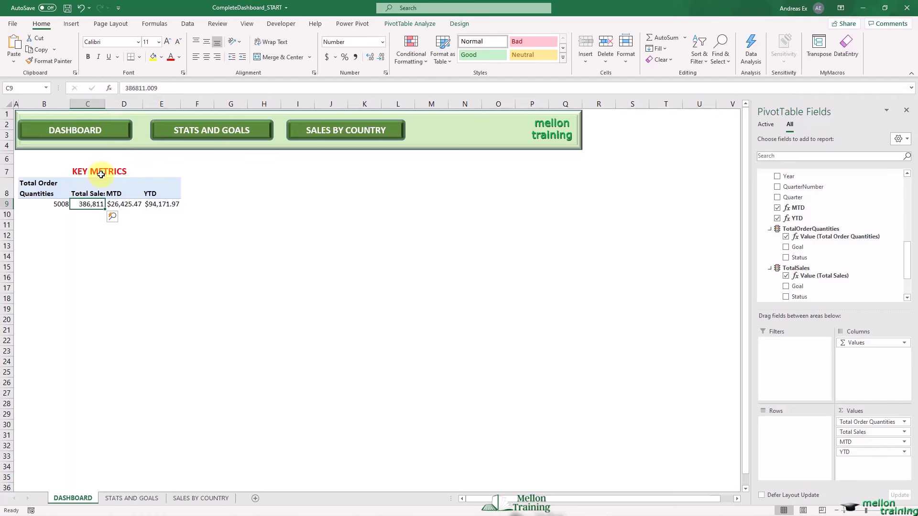
{"action": "left_click", "coordinate": [89, 188]}
{"action": "left_click", "coordinate": [272, 42]}
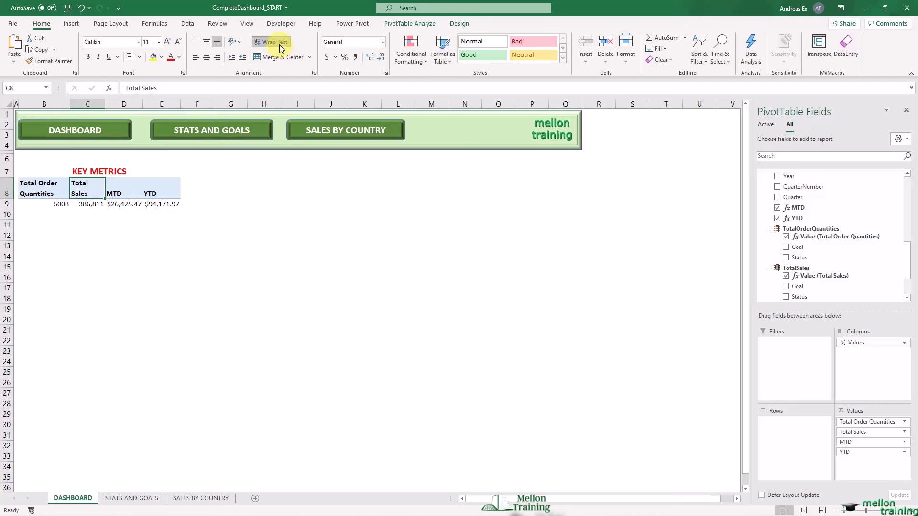
Center the key metrics headers in B8:E8 both horizontally and vertically
{"action": "left_click_drag", "start_coordinate": [41, 191], "coordinate": [167, 192]}
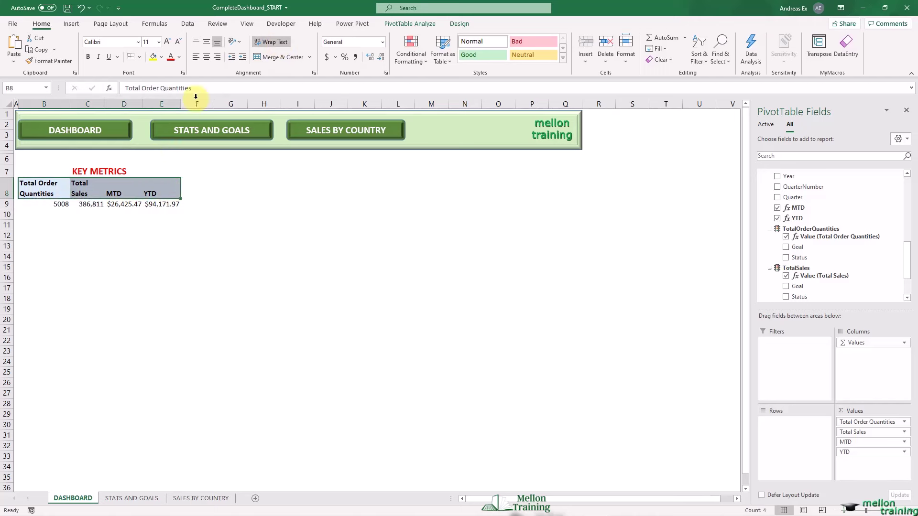
{"action": "left_click", "coordinate": [206, 57]}
{"action": "left_click", "coordinate": [207, 41]}
{"action": "left_click", "coordinate": [119, 234]}
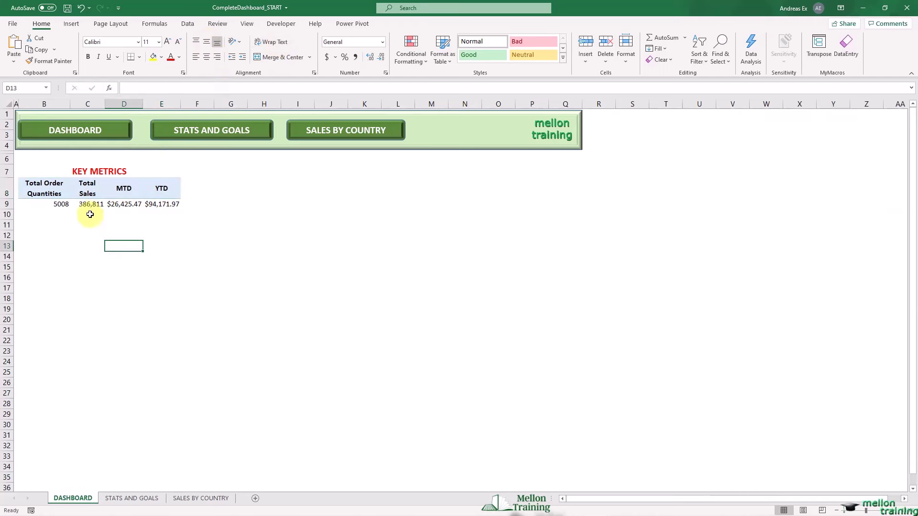
Format the Total Sales, MTD and YTD values in C9:E9 as Currency with no decimal places
{"action": "left_click", "coordinate": [90, 204]}
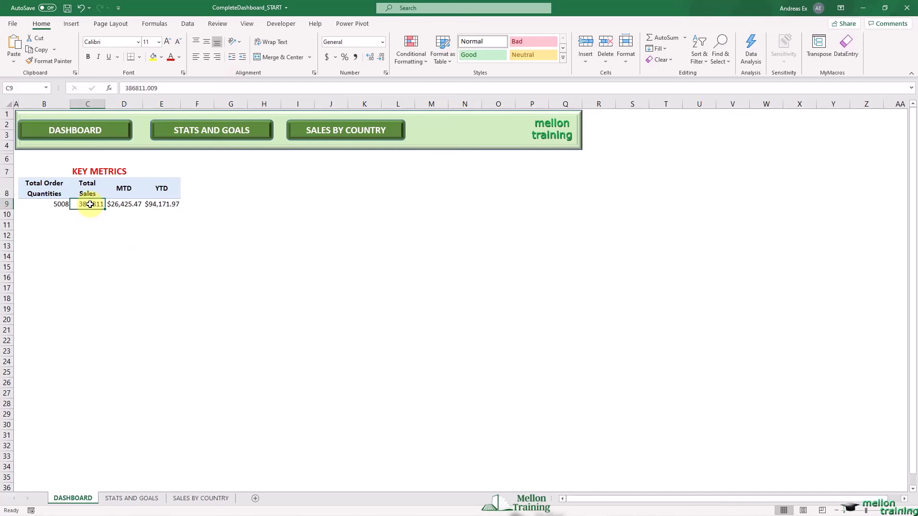
{"action": "left_click_drag", "start_coordinate": [90, 204], "coordinate": [155, 205]}
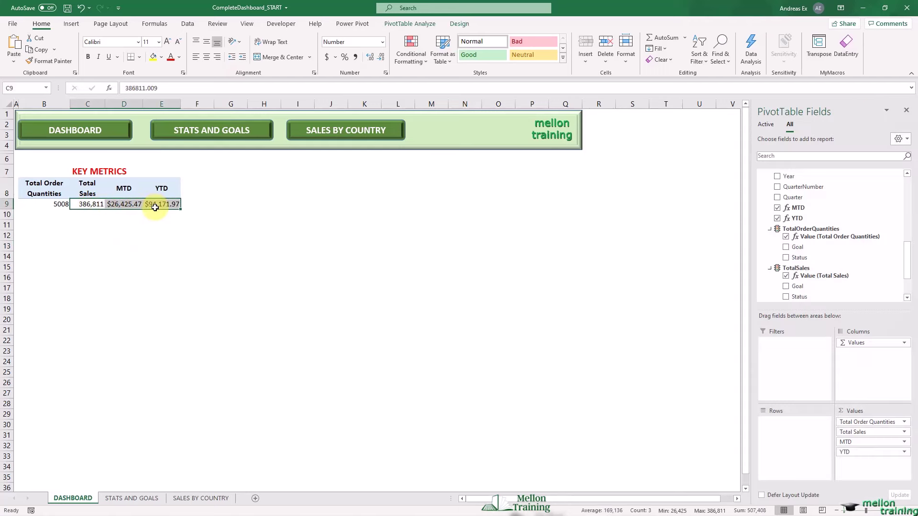
{"action": "left_click", "coordinate": [382, 42]}
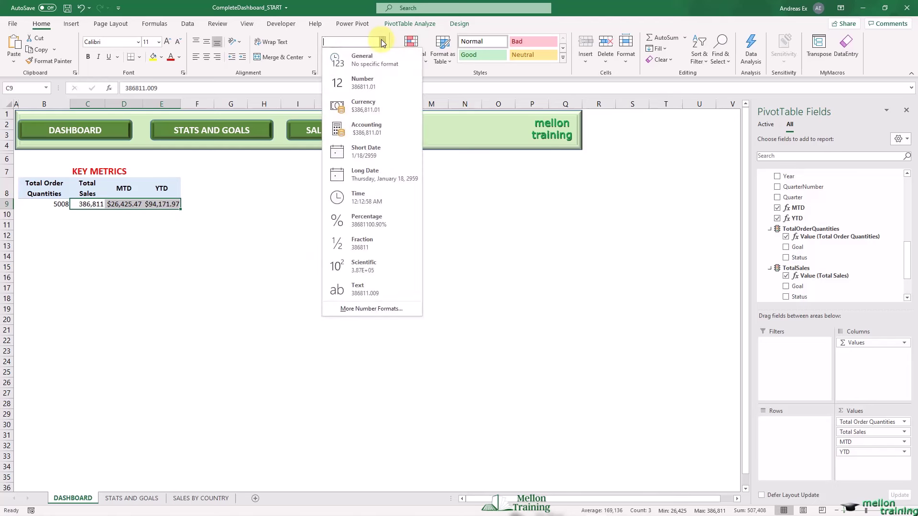
{"action": "left_click", "coordinate": [374, 103]}
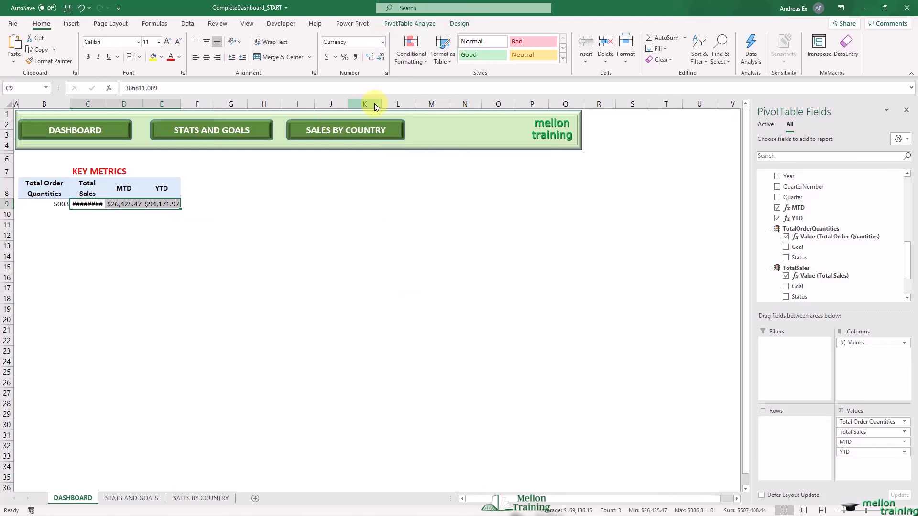
{"action": "left_click", "coordinate": [378, 57]}
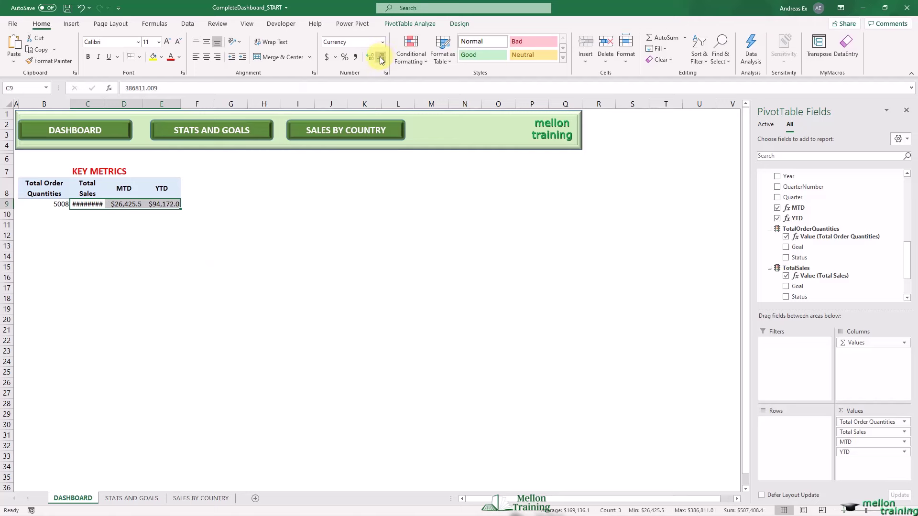
{"action": "left_click", "coordinate": [381, 57]}
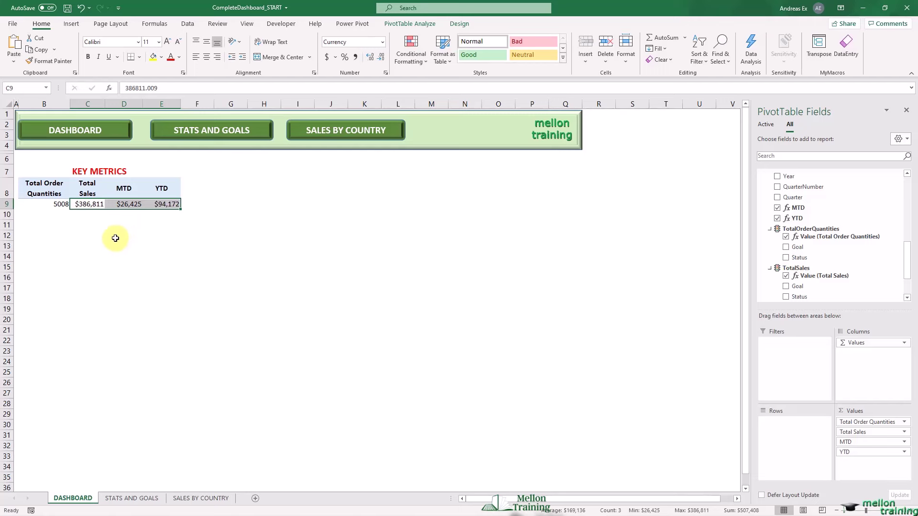
Insert a second PivotTable from the Power Pivot data model at cell B12 of the existing DASHBOARD sheet
{"action": "left_click", "coordinate": [35, 238]}
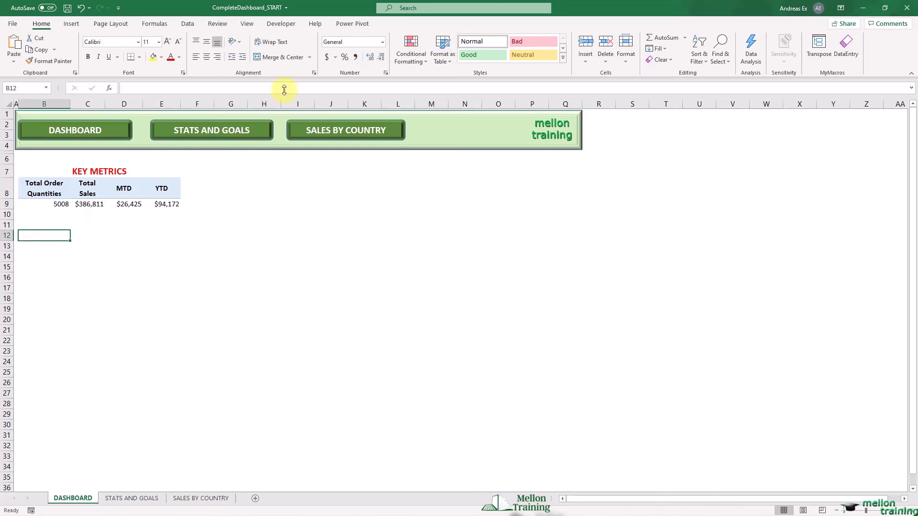
{"action": "left_click", "coordinate": [359, 20]}
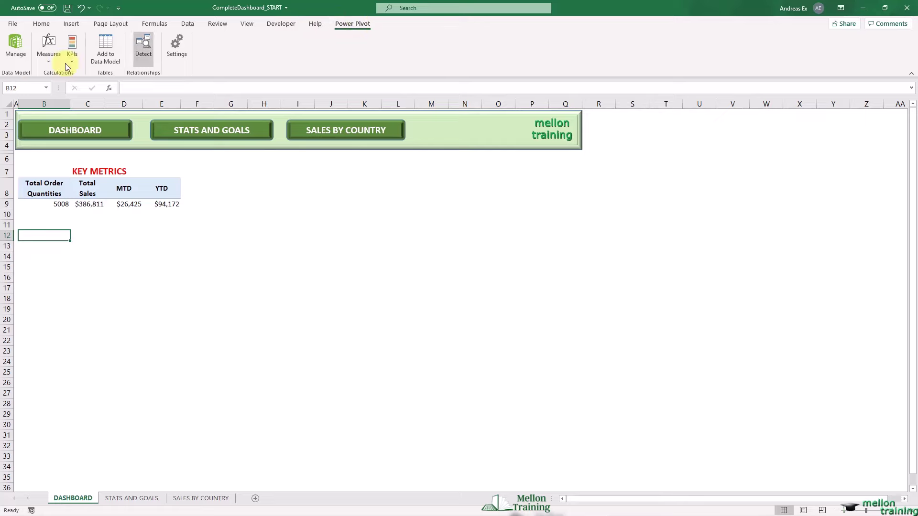
{"action": "left_click", "coordinate": [24, 53]}
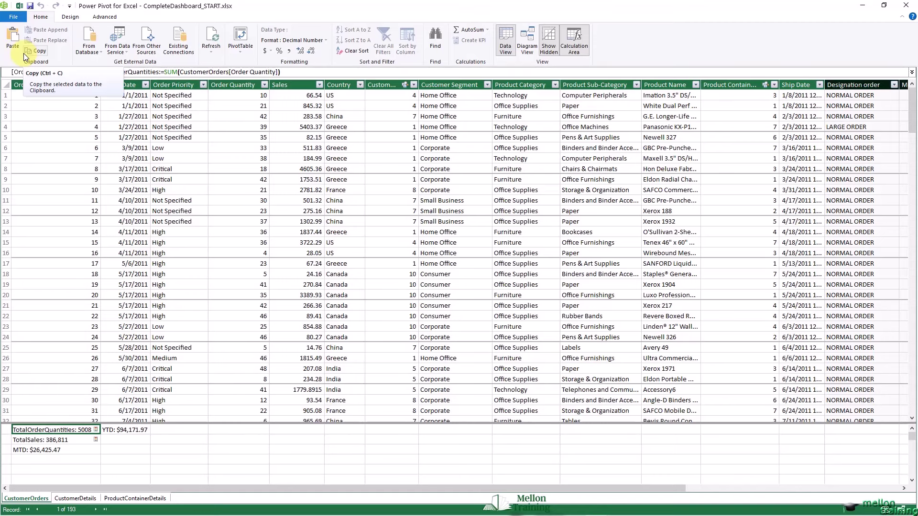
{"action": "left_click", "coordinate": [237, 55]}
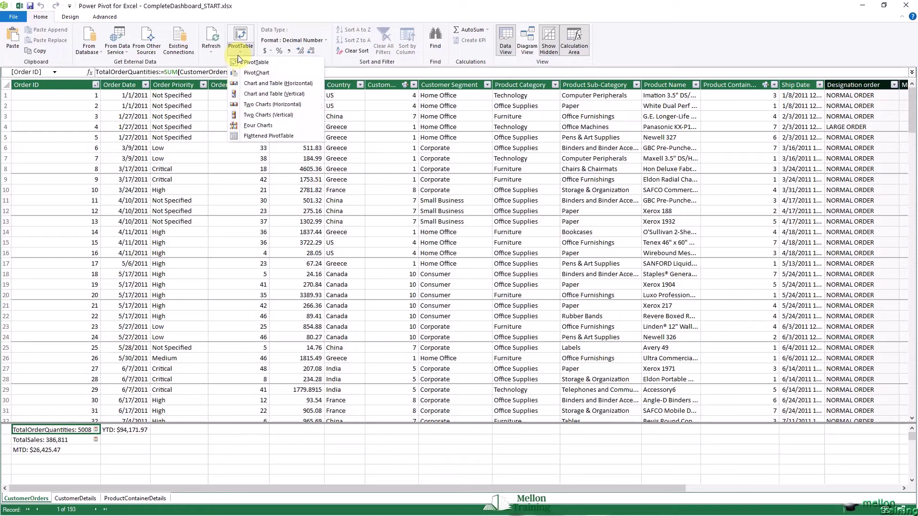
{"action": "left_click", "coordinate": [281, 64]}
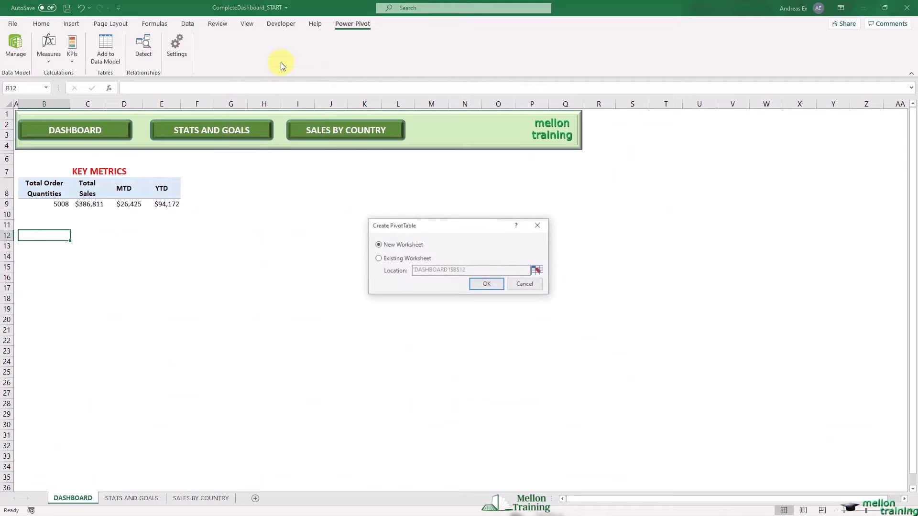
{"action": "left_click", "coordinate": [379, 259]}
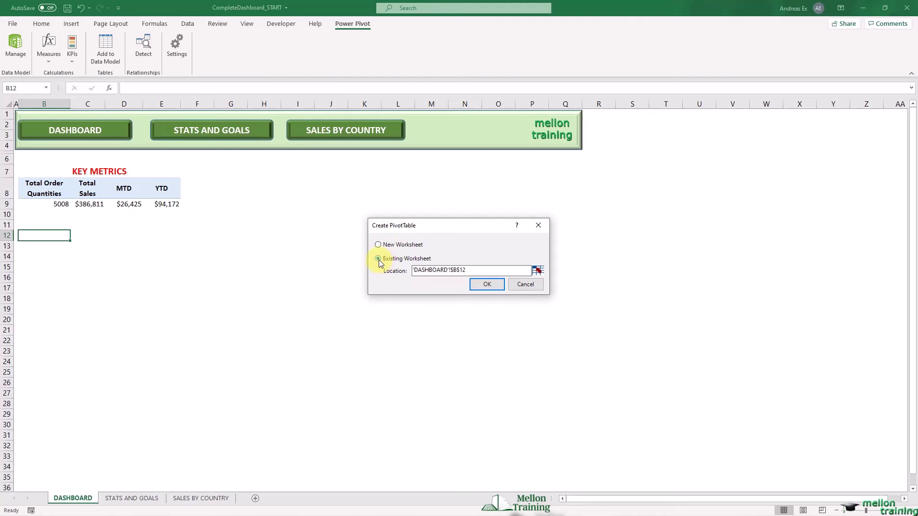
{"action": "left_click", "coordinate": [487, 285]}
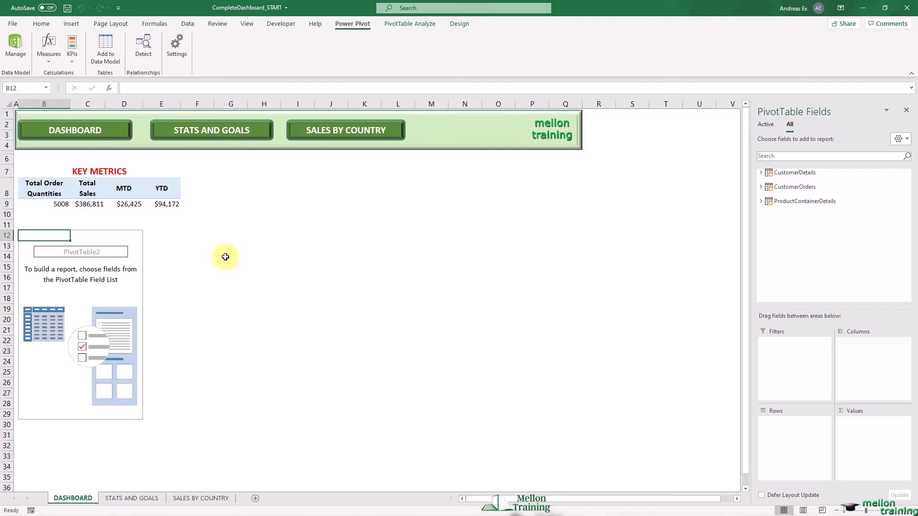
Add Quarter from the CustomerOrders table to the new PivotTable's rows and Sales to its values
{"action": "left_click", "coordinate": [761, 187]}
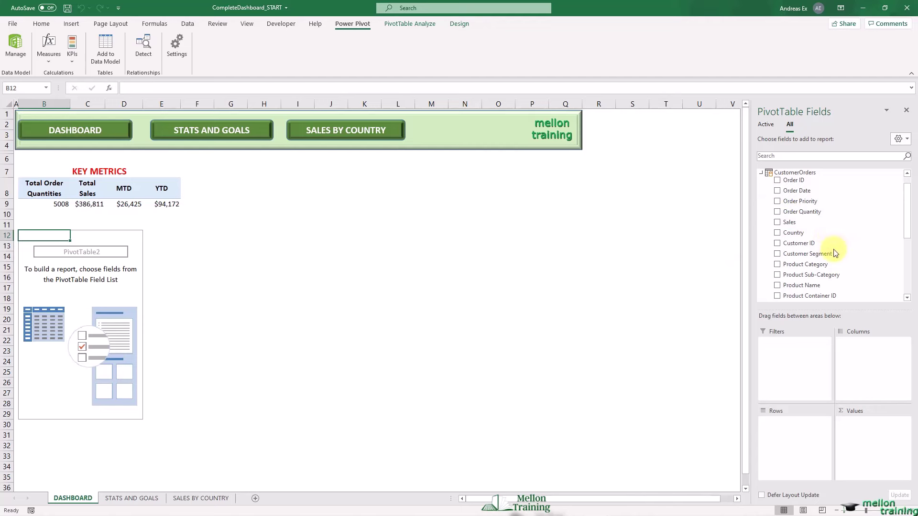
{"action": "scroll", "coordinate": [833, 251], "scroll_direction": "down", "scroll_amount": 1}
{"action": "scroll", "coordinate": [833, 252], "scroll_direction": "down", "scroll_amount": 3}
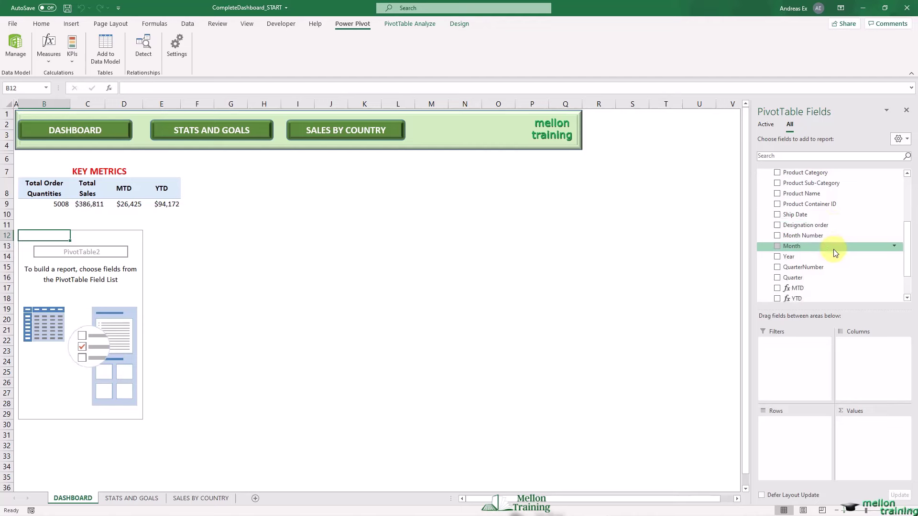
{"action": "left_click", "coordinate": [777, 278]}
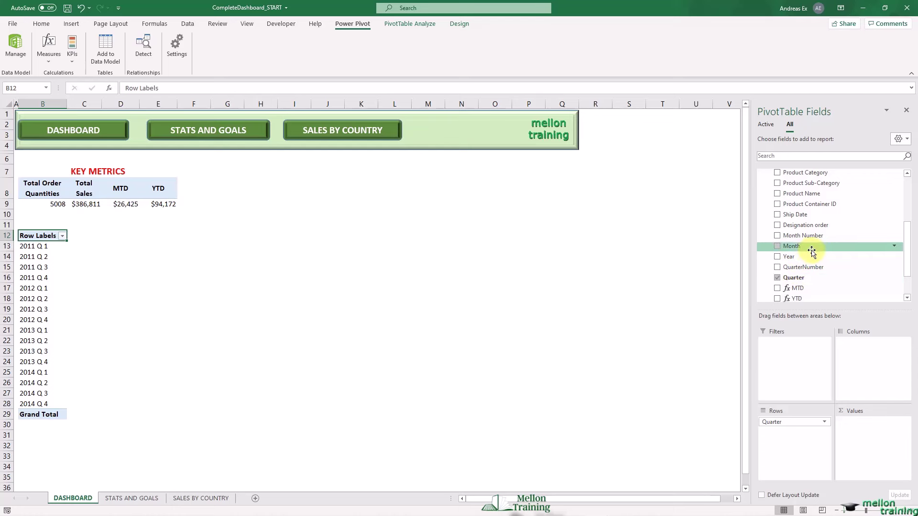
{"action": "scroll", "coordinate": [814, 251], "scroll_direction": "up", "scroll_amount": 1}
{"action": "scroll", "coordinate": [814, 251], "scroll_direction": "up", "scroll_amount": 2}
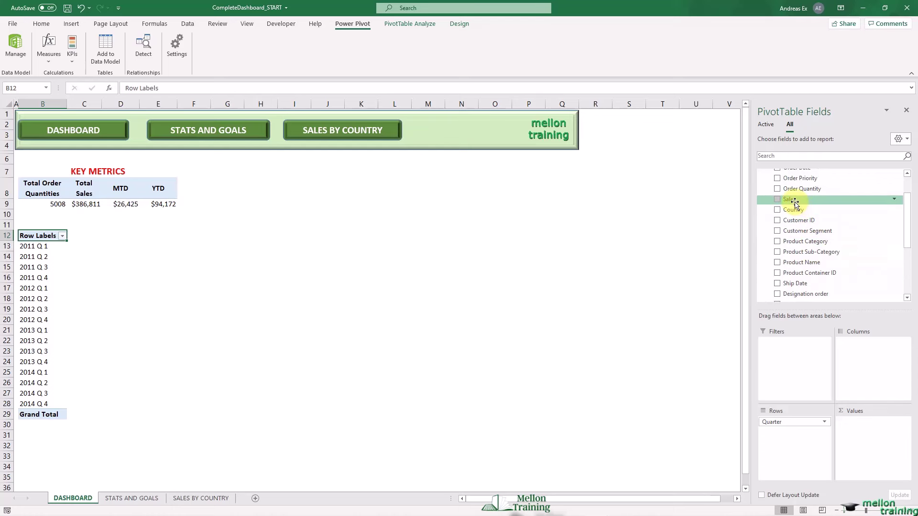
{"action": "left_click_drag", "start_coordinate": [793, 201], "coordinate": [858, 433]}
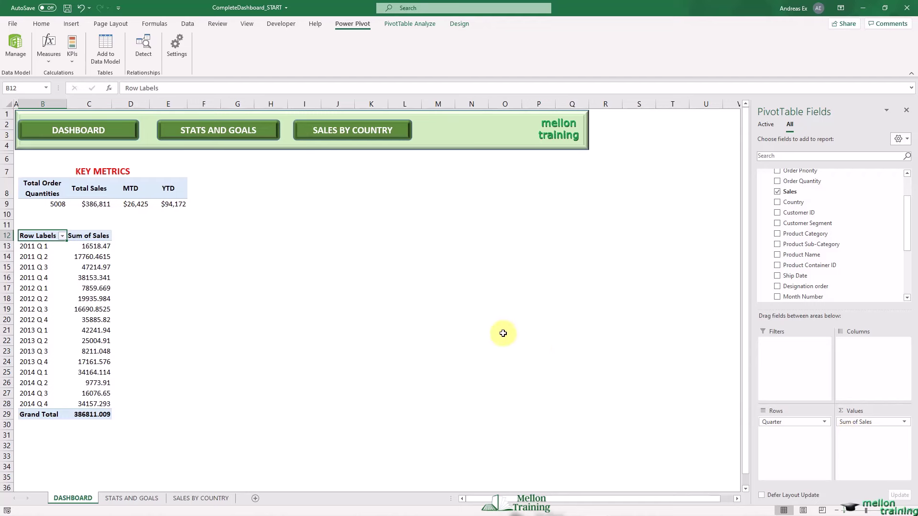
Format the quarterly Sum of Sales values in C13:C29, including the grand total, as Currency with no decimal places
{"action": "left_click", "coordinate": [86, 245]}
{"action": "left_click_drag", "start_coordinate": [96, 277], "coordinate": [96, 415]}
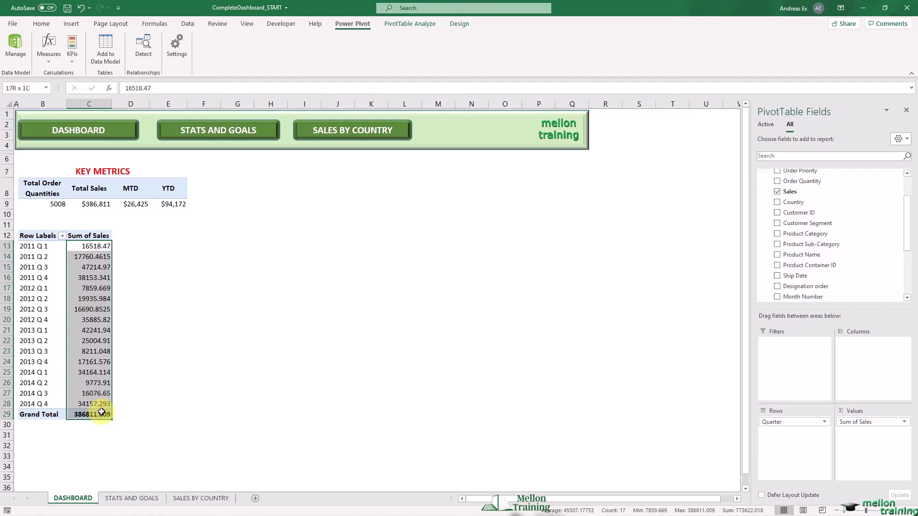
{"action": "left_click", "coordinate": [42, 24]}
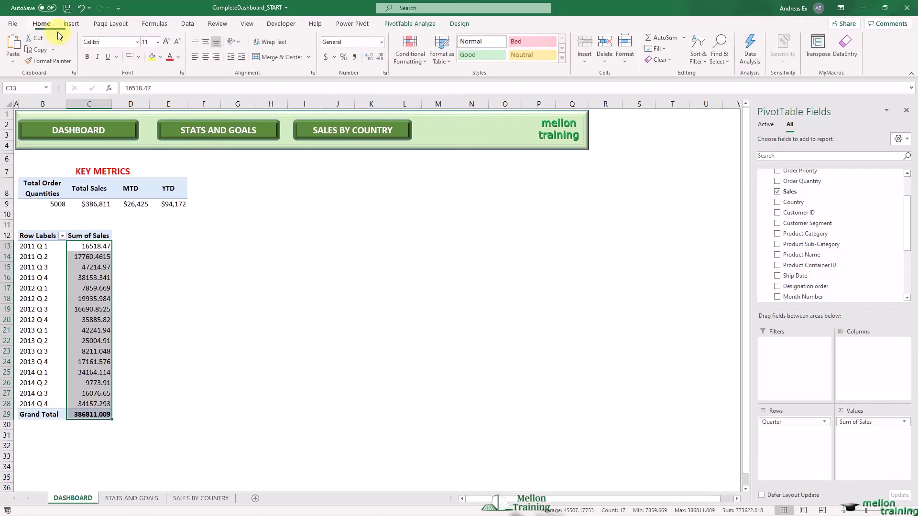
{"action": "left_click", "coordinate": [383, 42]}
{"action": "left_click", "coordinate": [369, 105]}
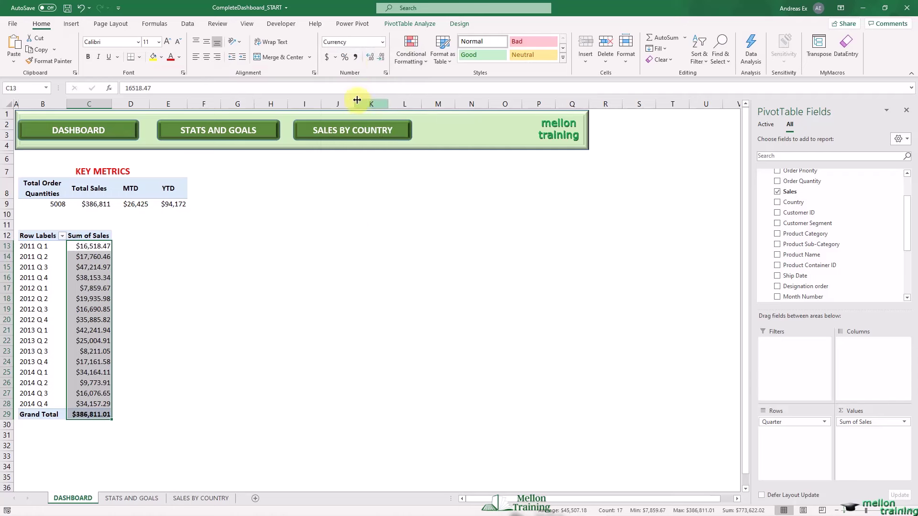
{"action": "left_click", "coordinate": [382, 58]}
{"action": "left_click", "coordinate": [382, 58]}
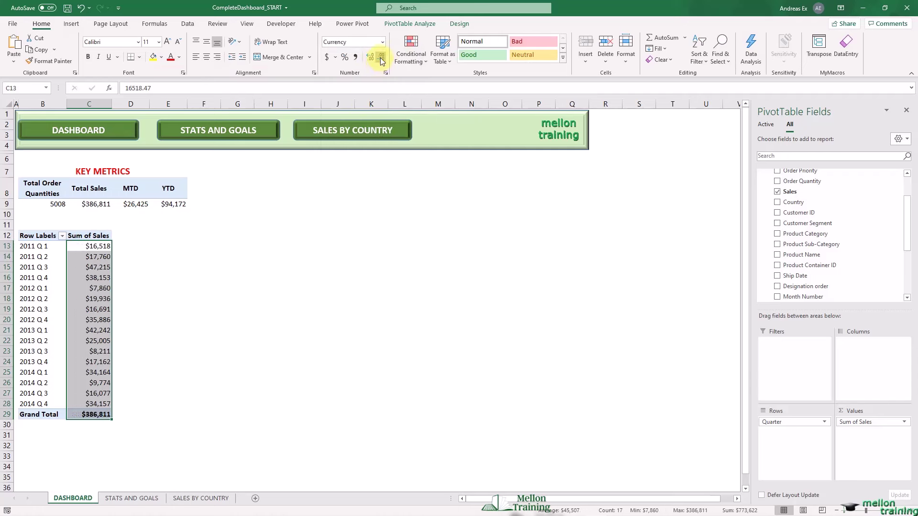
{"action": "left_click", "coordinate": [131, 236]}
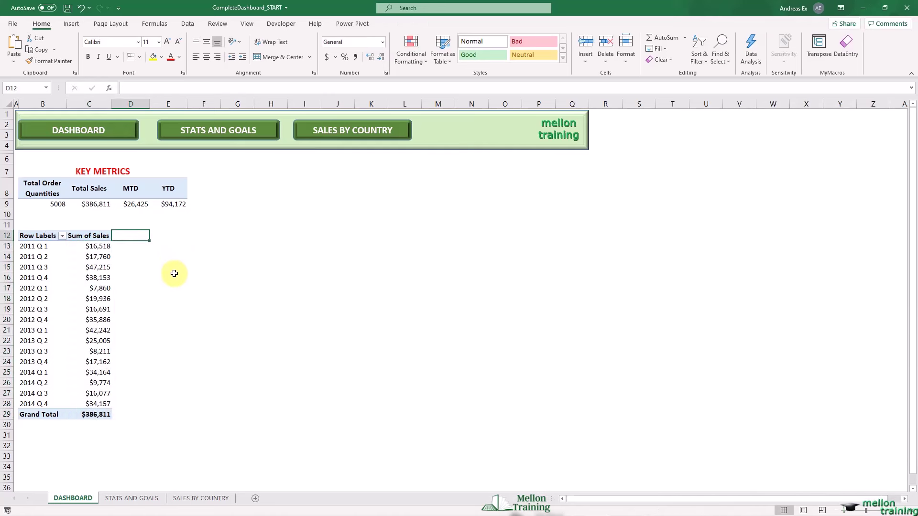
Enter the heading TOTAL SALES GRAPH in cell D12, beside the quarterly sales PivotTable
{"action": "type", "text": "TOTAL SALES"}
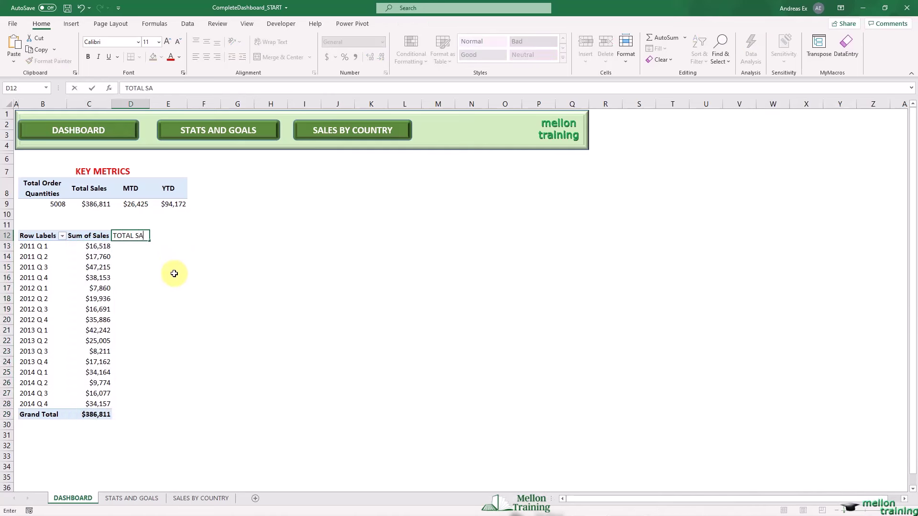
{"action": "type", "text": " GRAPH"}
{"action": "key", "text": "Return"}
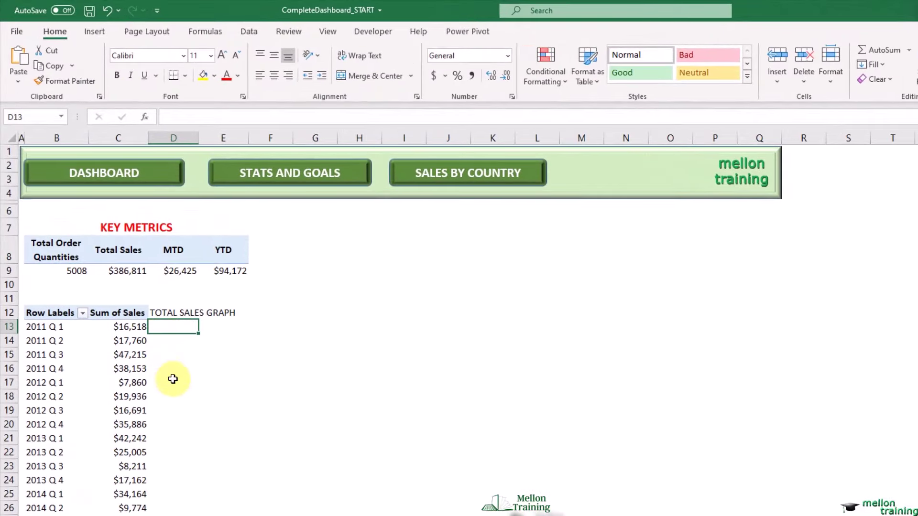
Enter the formula =REPT("g",C13/5000) in D13 and fill it down to D28
{"action": "type", "text": "=REP"}
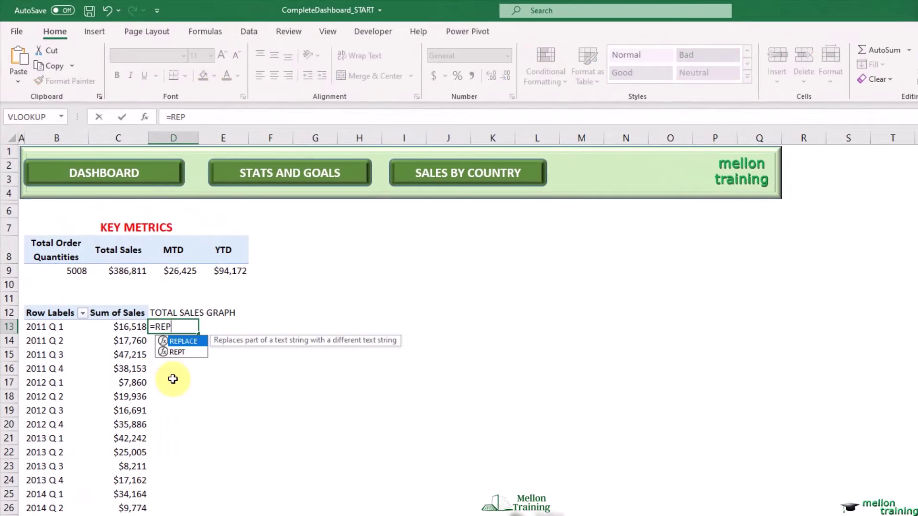
{"action": "type", "text": "T("}
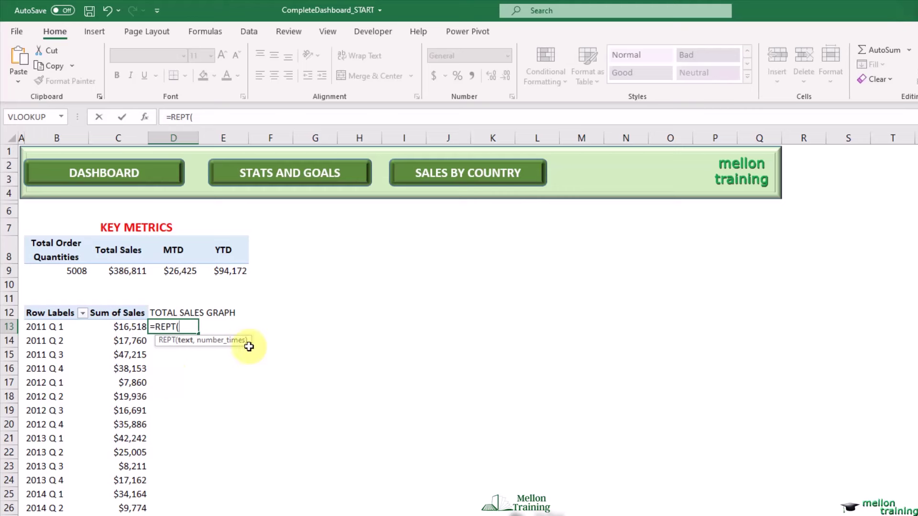
{"action": "type", "text": "\"g\",C13/"}
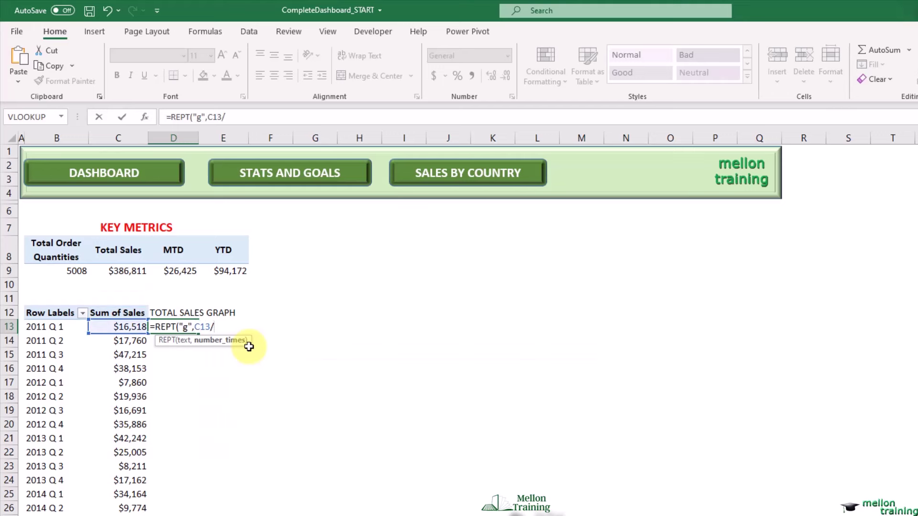
{"action": "type", "text": "5000)"}
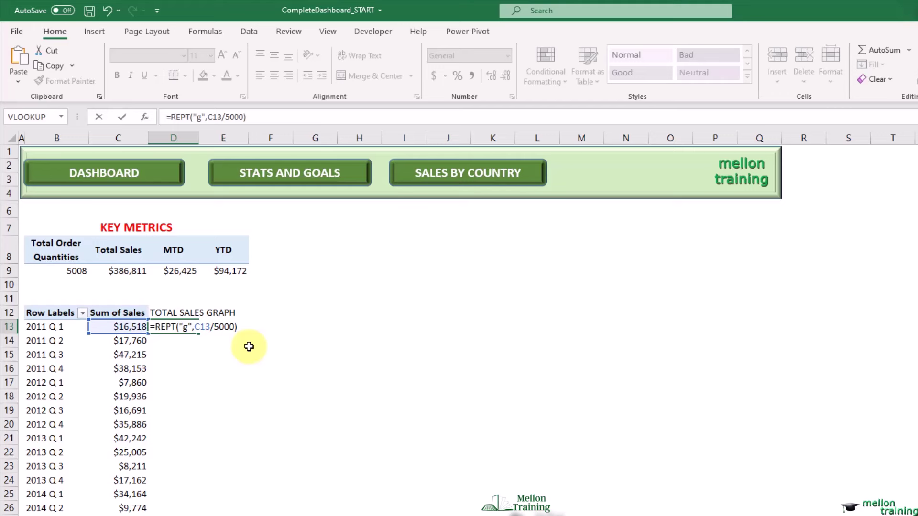
{"action": "key", "text": "Return"}
{"action": "key", "text": "Up"}
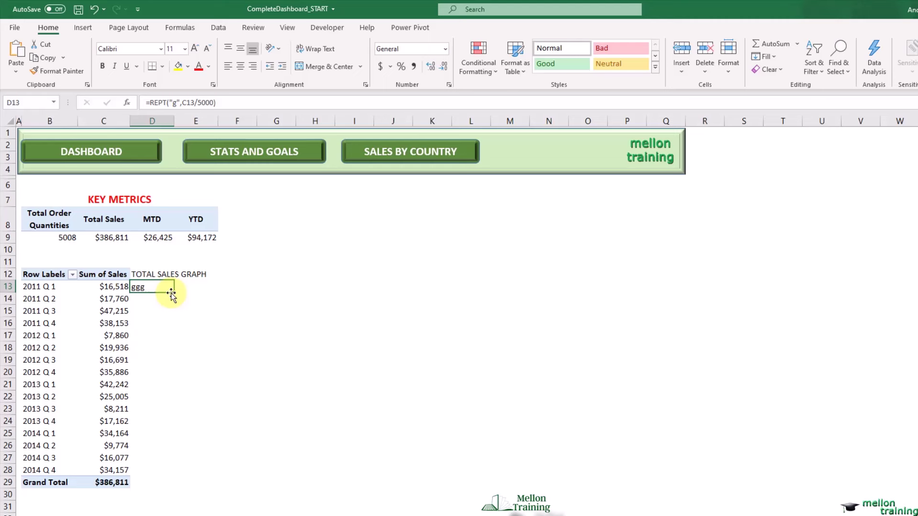
{"action": "left_click_drag", "start_coordinate": [174, 293], "coordinate": [176, 479]}
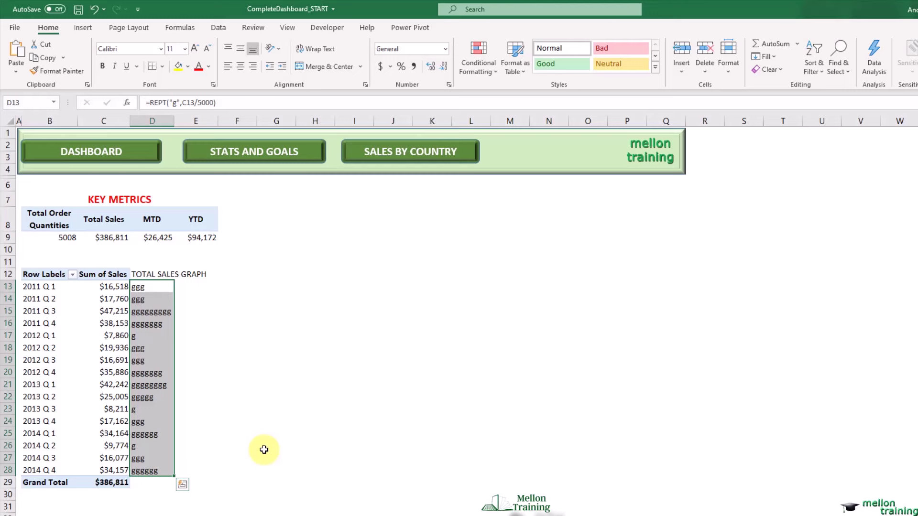
Format the repeated characters in D13:D28 with the Webdings font and the standard blue font colour
{"action": "left_click", "coordinate": [161, 49]}
{"action": "left_click_drag", "start_coordinate": [258, 75], "coordinate": [269, 420]}
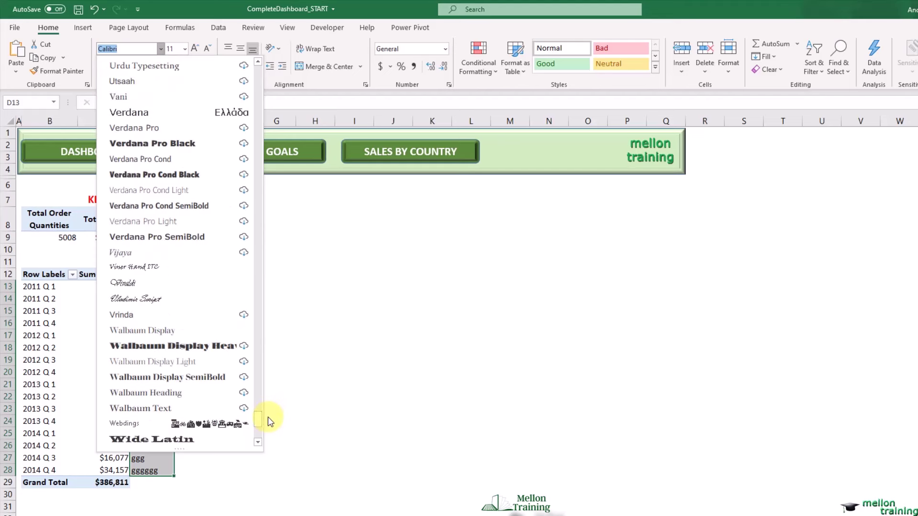
{"action": "scroll", "coordinate": [210, 348], "scroll_direction": "down", "scroll_amount": 2}
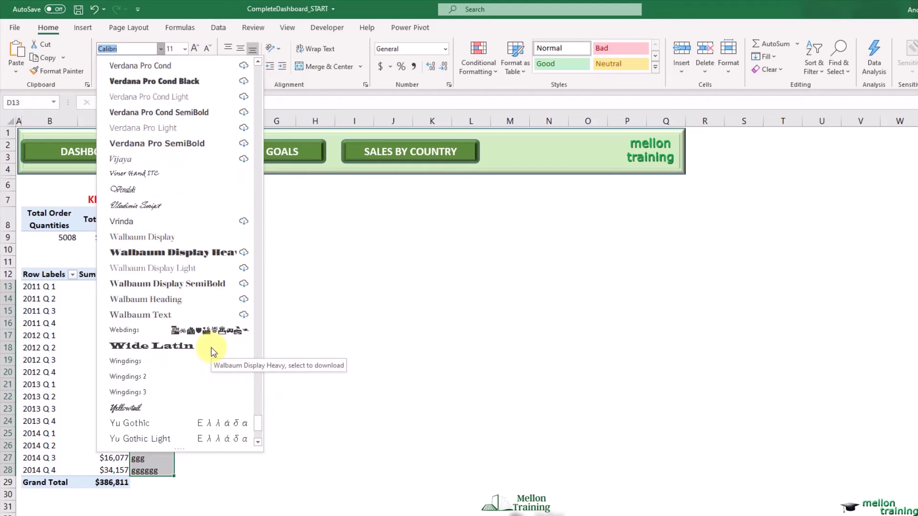
{"action": "left_click", "coordinate": [139, 332]}
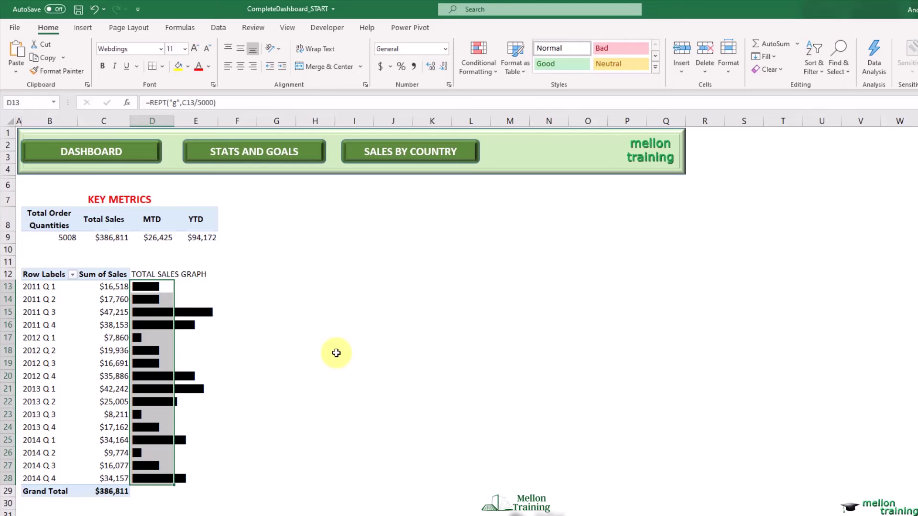
{"action": "left_click", "coordinate": [209, 67]}
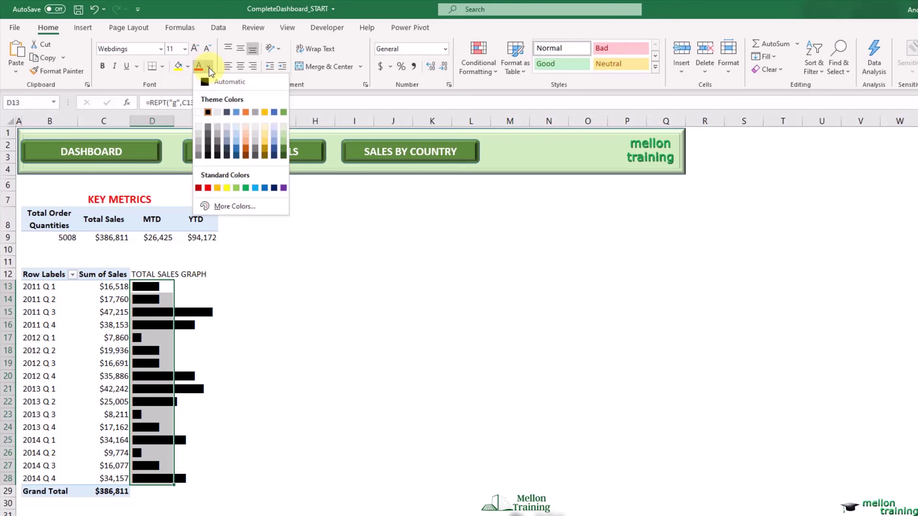
{"action": "left_click", "coordinate": [266, 188]}
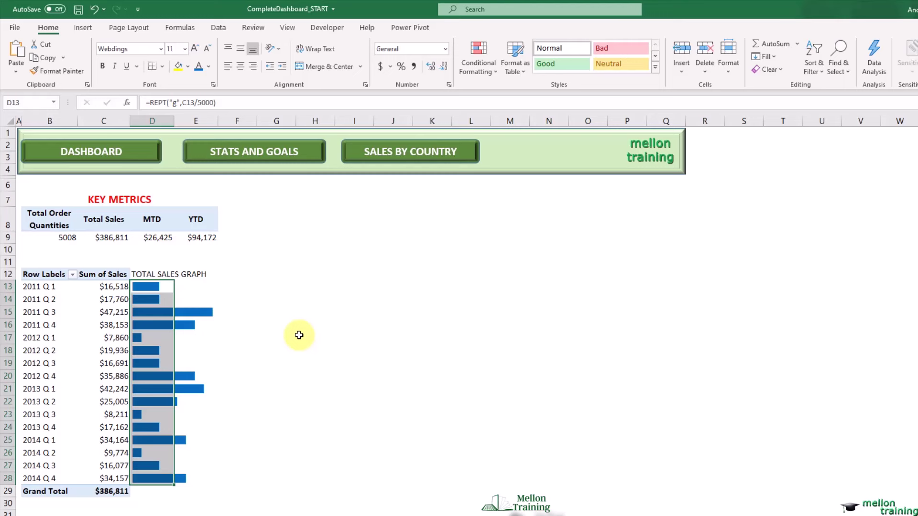
Enter the title SALES PER QUARTER in B11 and merge and center it across B11:E11
{"action": "left_click", "coordinate": [51, 261]}
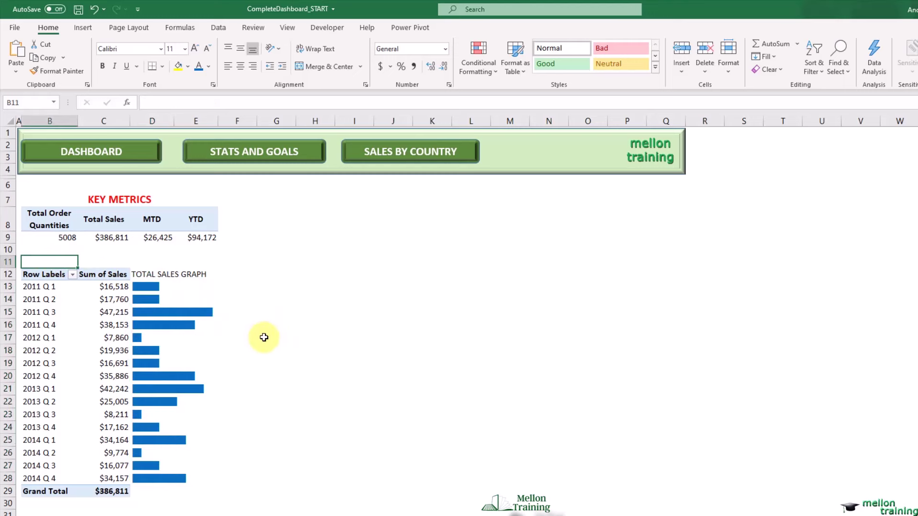
{"action": "type", "text": "SALES "}
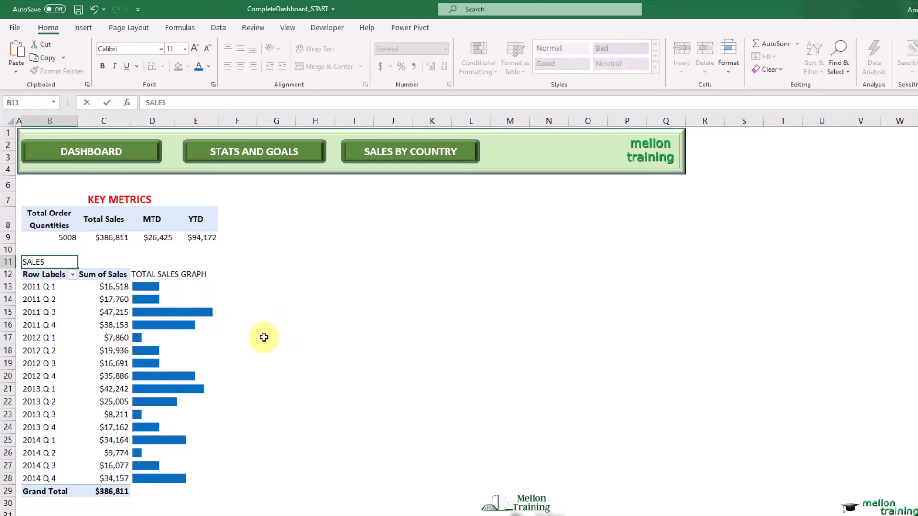
{"action": "type", "text": "PER QUARTER"}
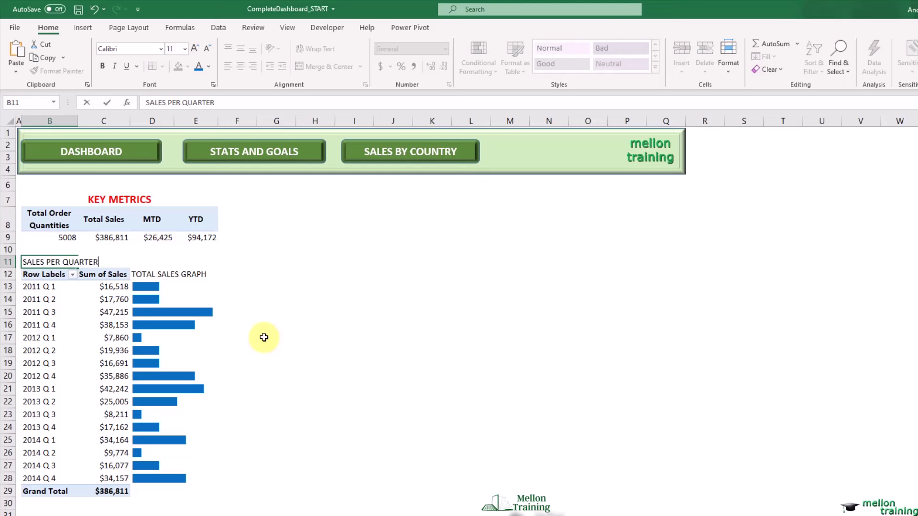
{"action": "key", "text": "Return"}
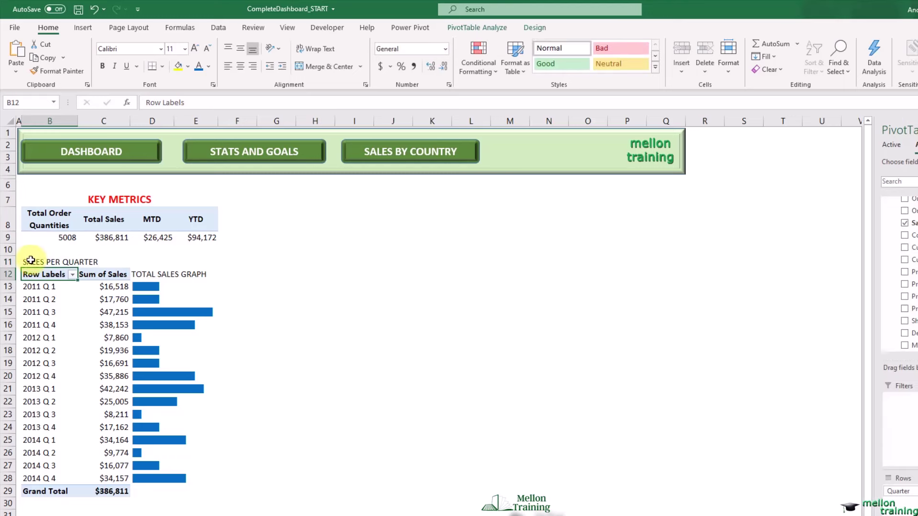
{"action": "left_click_drag", "start_coordinate": [30, 261], "coordinate": [186, 262]}
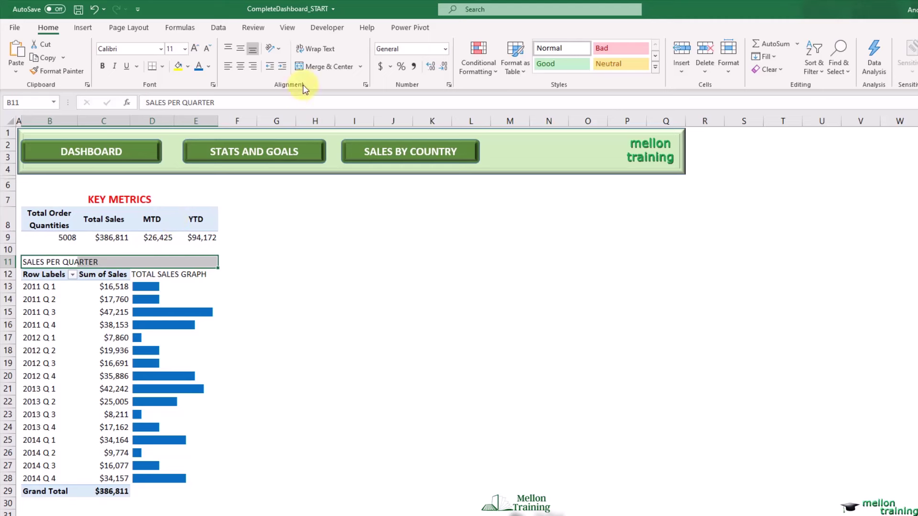
{"action": "left_click", "coordinate": [328, 70]}
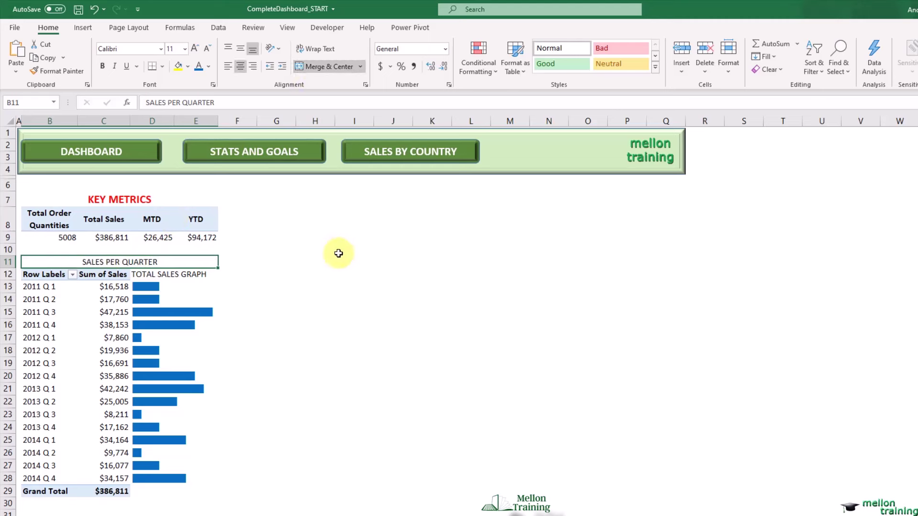
Format the SALES PER QUARTER title as bold, 14-point, standard red text
{"action": "left_click", "coordinate": [194, 48]}
{"action": "left_click", "coordinate": [195, 49]}
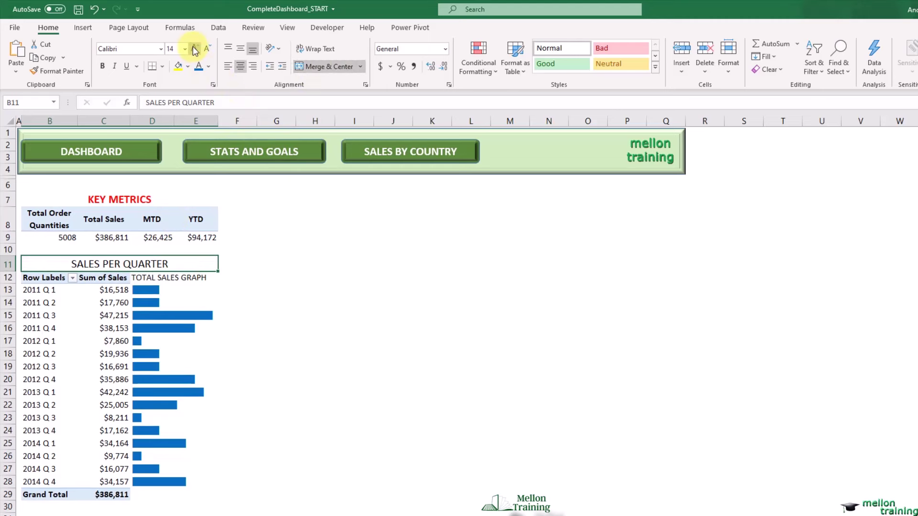
{"action": "left_click", "coordinate": [210, 67]}
{"action": "left_click", "coordinate": [208, 187]}
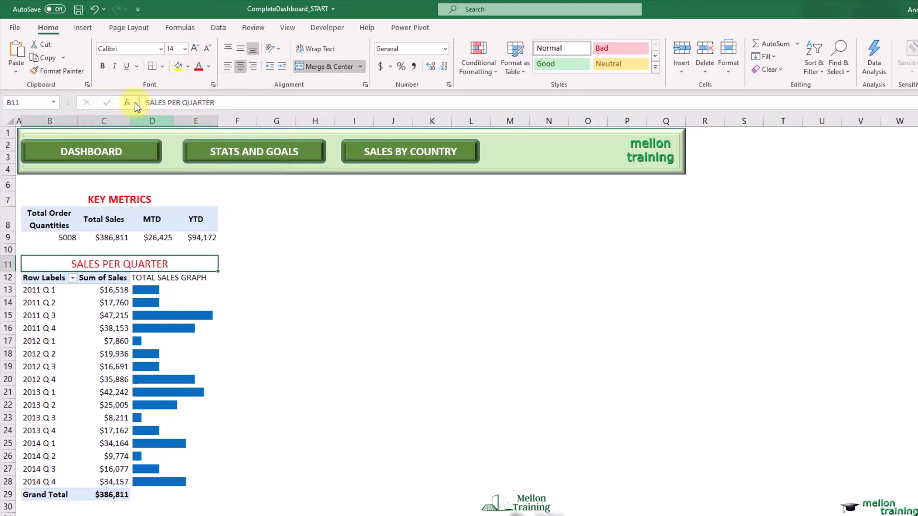
{"action": "left_click", "coordinate": [103, 68]}
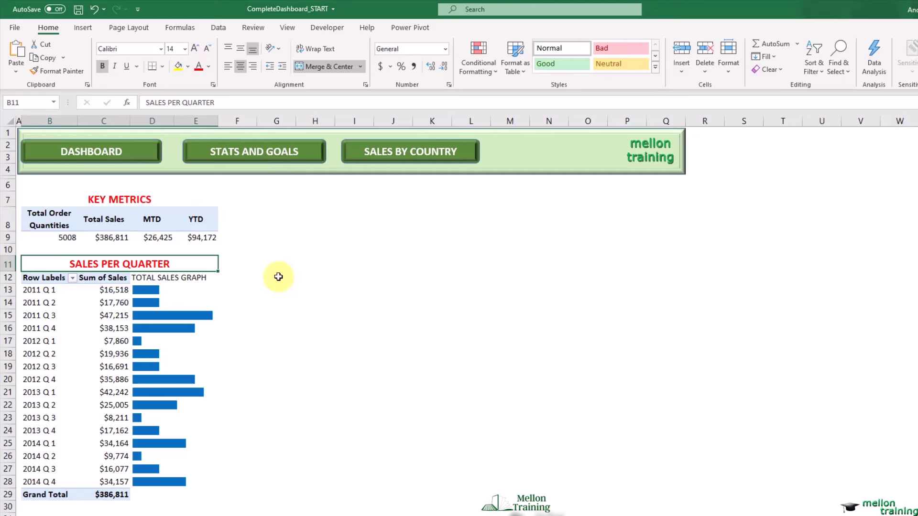
{"action": "left_click", "coordinate": [278, 277]}
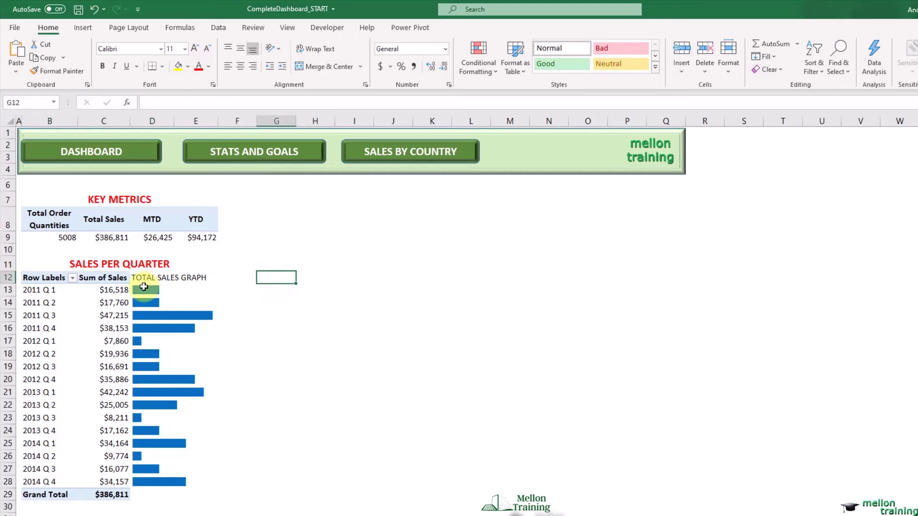
{"action": "left_click", "coordinate": [121, 264]}
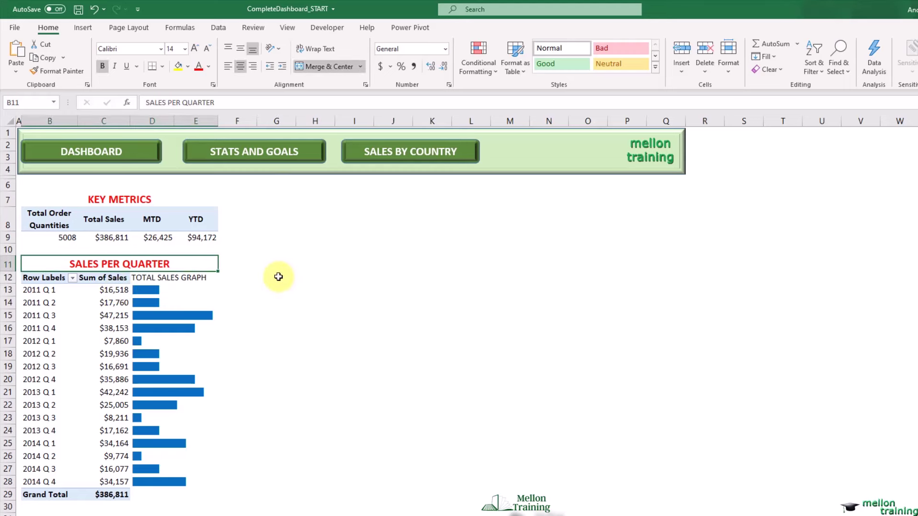
{"action": "left_click", "coordinate": [278, 276]}
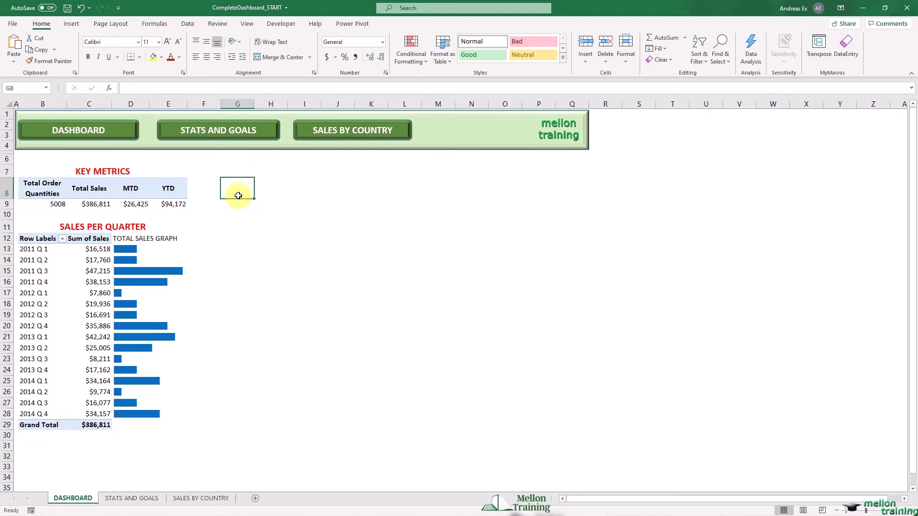
Insert a PivotChart from the Power Pivot data model at cell G8 of the existing DASHBOARD sheet
{"action": "left_click", "coordinate": [359, 21]}
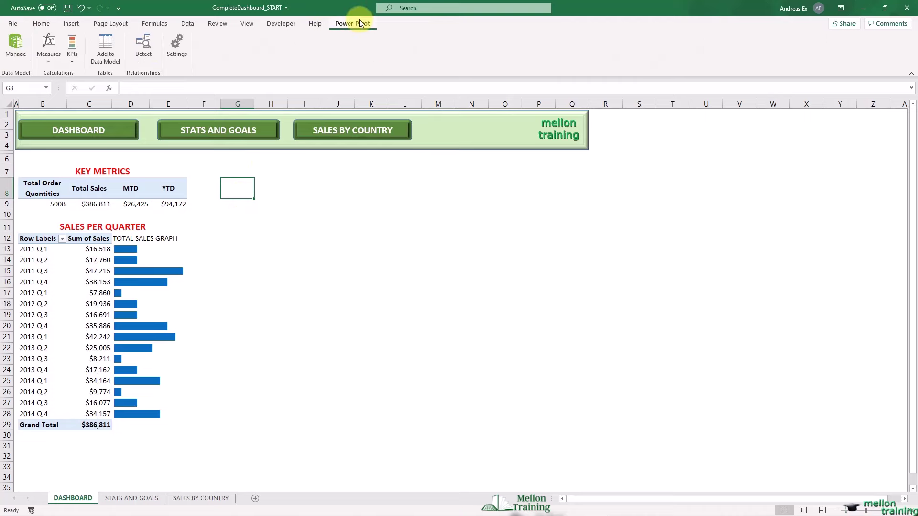
{"action": "left_click", "coordinate": [21, 51]}
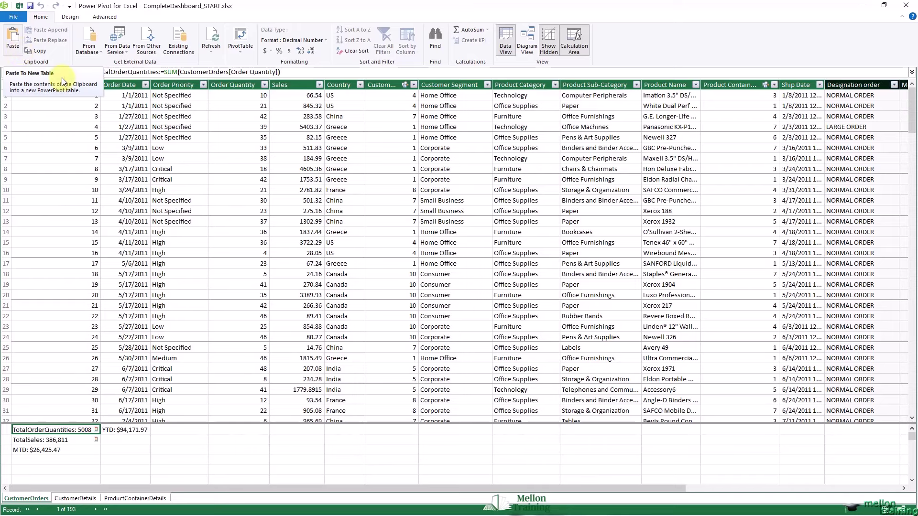
{"action": "left_click", "coordinate": [241, 55]}
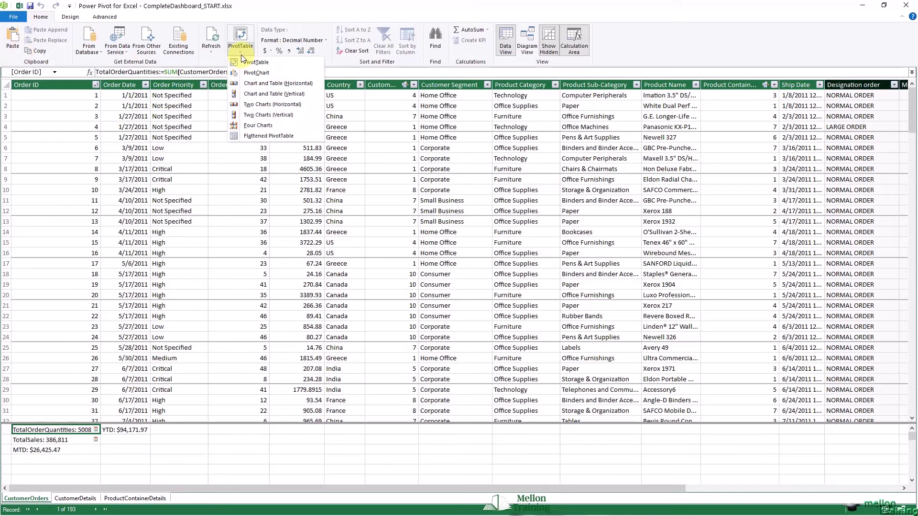
{"action": "left_click", "coordinate": [288, 72]}
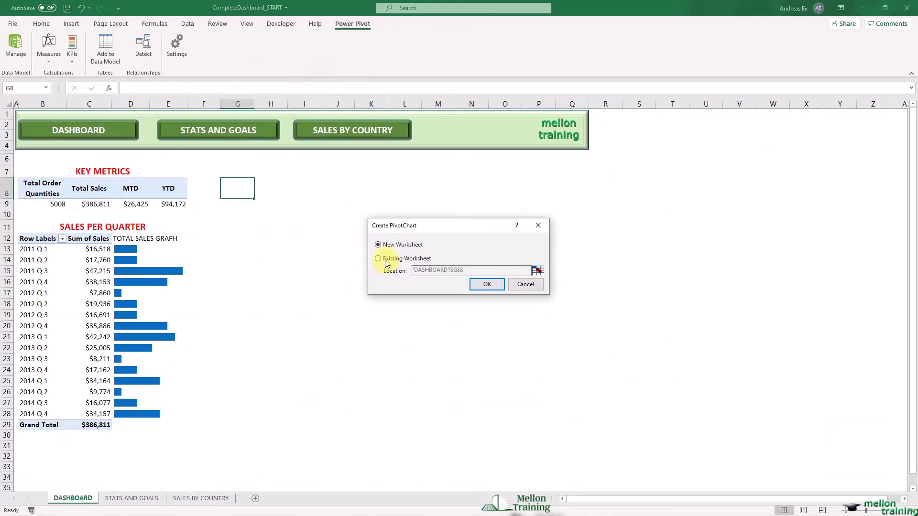
{"action": "left_click", "coordinate": [380, 258]}
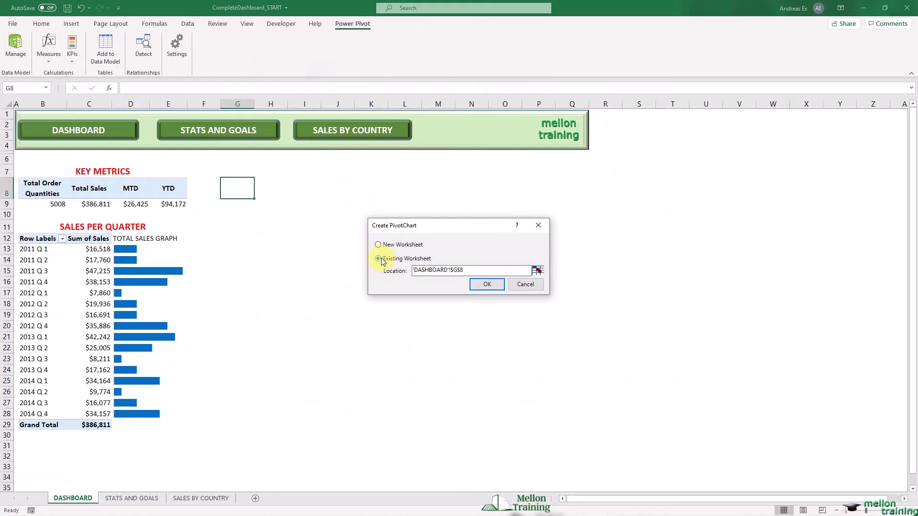
{"action": "left_click", "coordinate": [487, 284]}
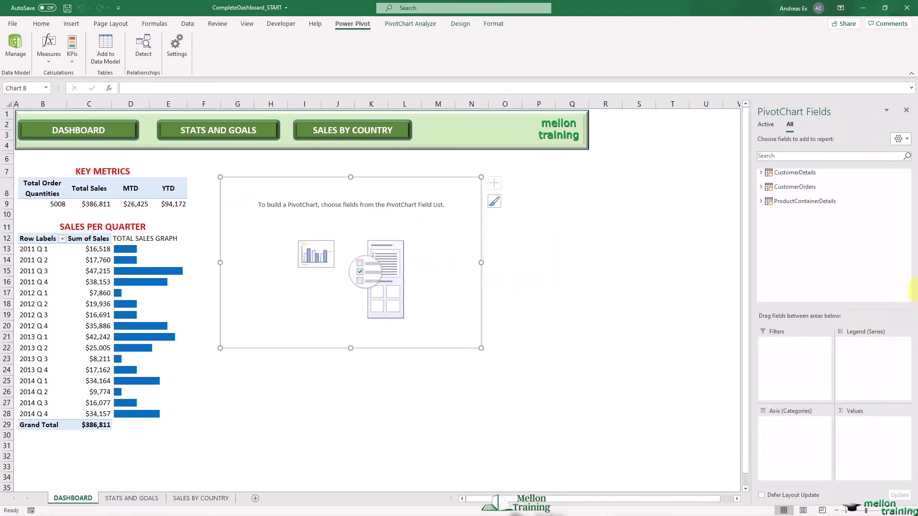
Add Product Container from the ProductContainerDetails table to the new PivotChart's axis categories
{"action": "left_click", "coordinate": [761, 173]}
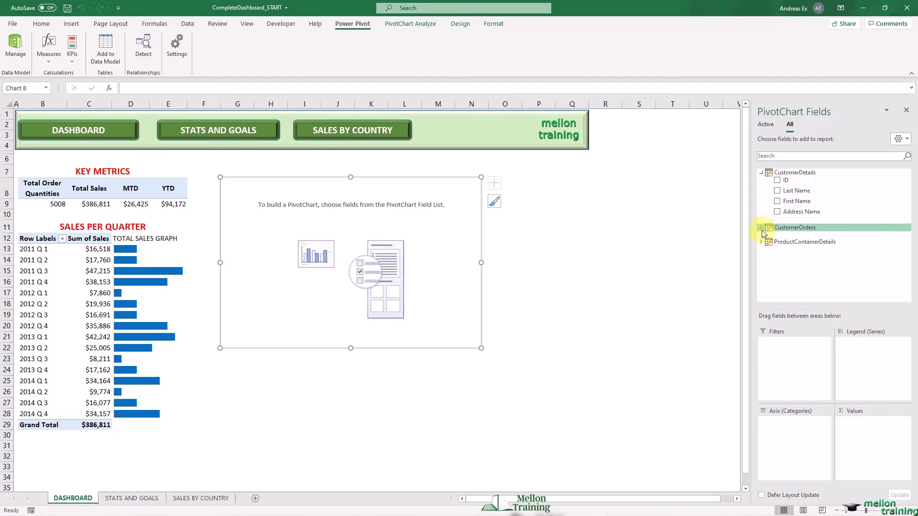
{"action": "left_click", "coordinate": [762, 228]}
{"action": "scroll", "coordinate": [764, 263], "scroll_direction": "down", "scroll_amount": 5}
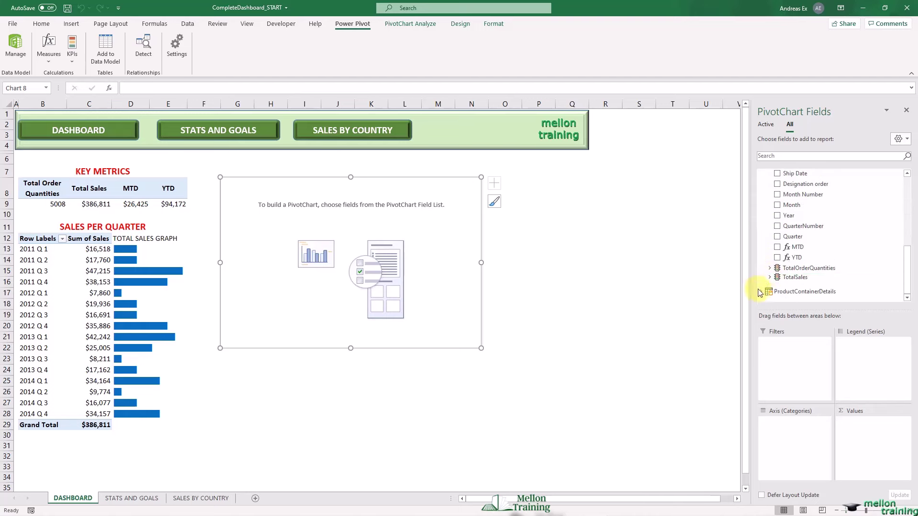
{"action": "left_click", "coordinate": [761, 291]}
{"action": "scroll", "coordinate": [813, 253], "scroll_direction": "down", "scroll_amount": 1}
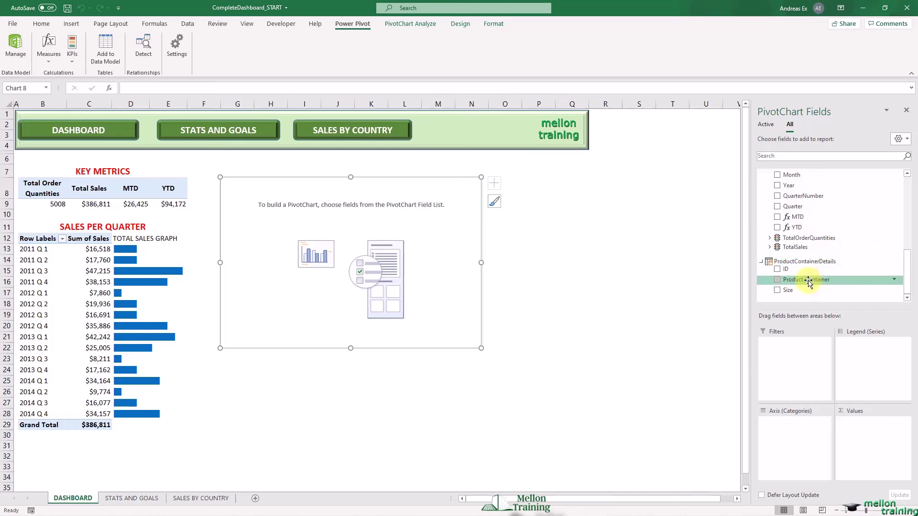
{"action": "left_click_drag", "start_coordinate": [807, 281], "coordinate": [802, 432]}
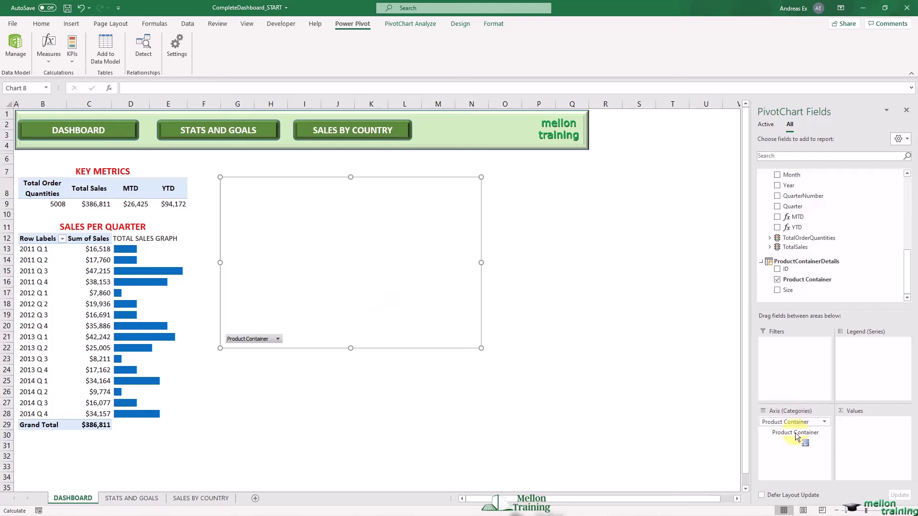
Add the Sales field from CustomerOrders to the Product Container PivotChart's values
{"action": "scroll", "coordinate": [838, 268], "scroll_direction": "up", "scroll_amount": 1}
{"action": "scroll", "coordinate": [839, 265], "scroll_direction": "up", "scroll_amount": 4}
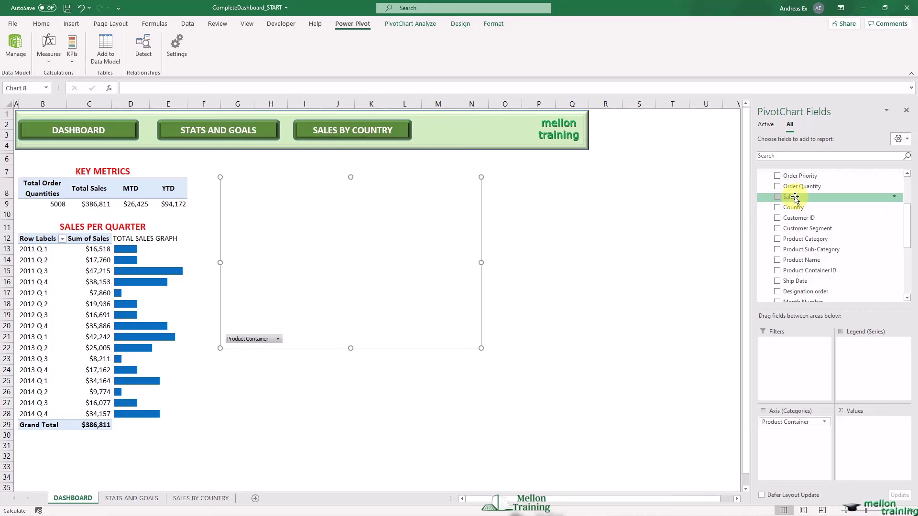
{"action": "left_click_drag", "start_coordinate": [793, 199], "coordinate": [852, 434]}
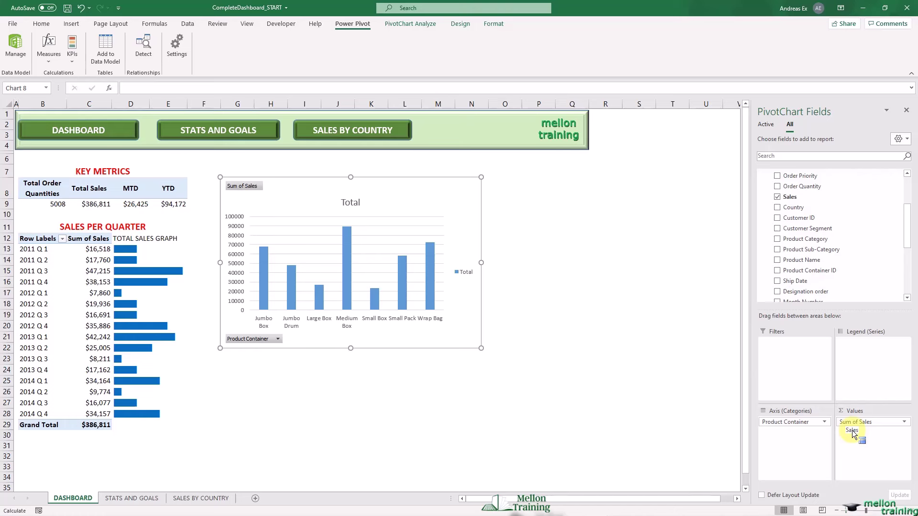
Change the Product Container PivotChart's type from clustered column to Doughnut
{"action": "left_click", "coordinate": [460, 25]}
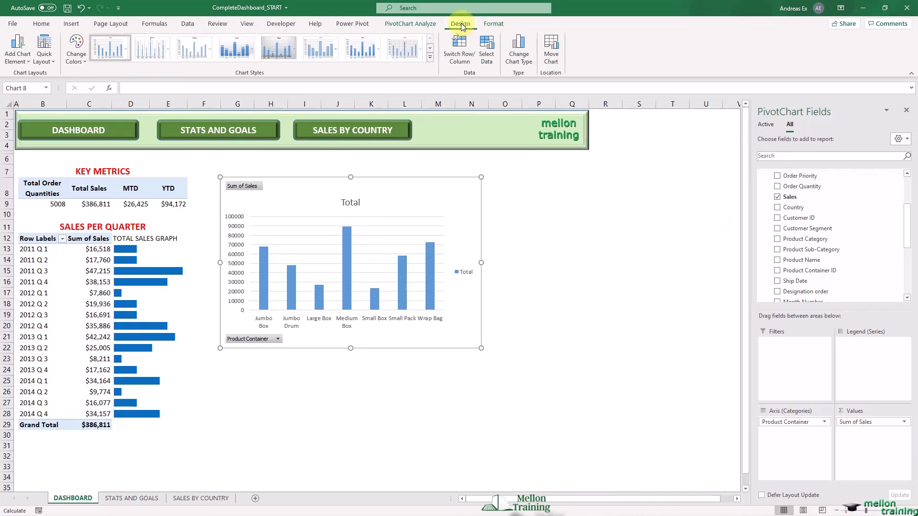
{"action": "left_click", "coordinate": [529, 68]}
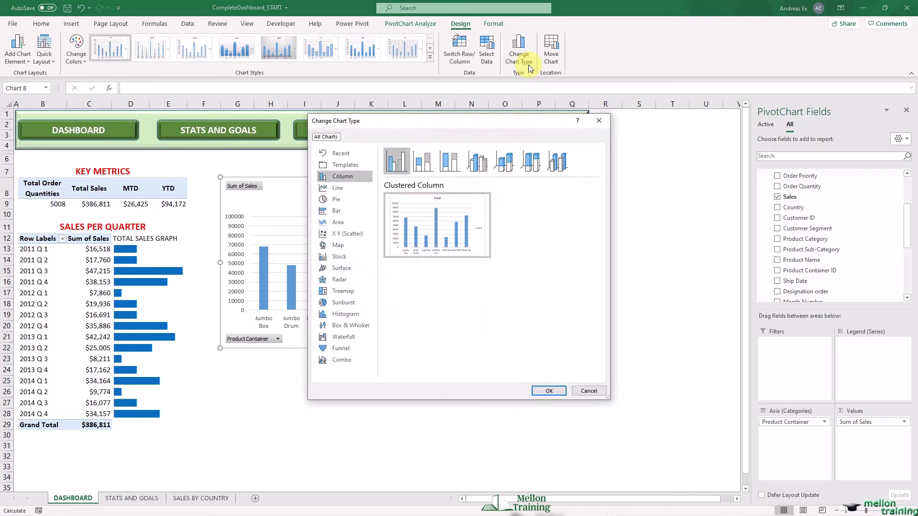
{"action": "left_click", "coordinate": [337, 202]}
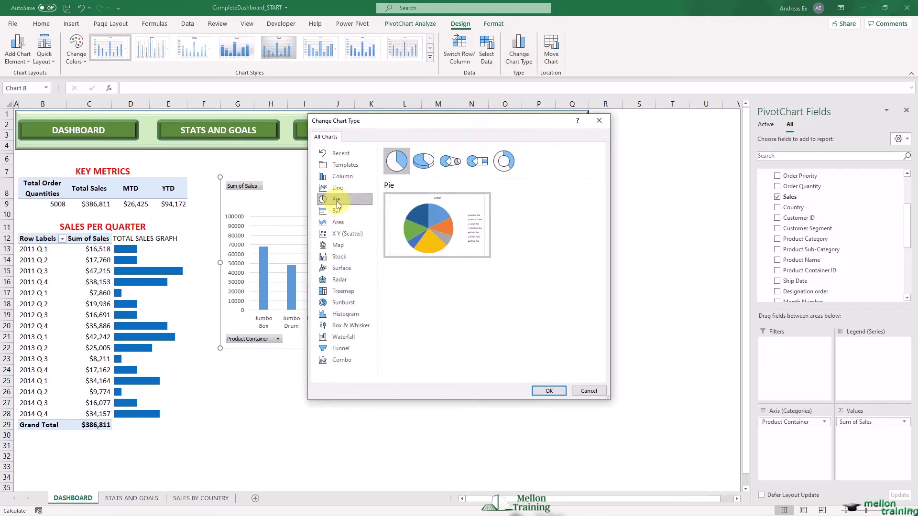
{"action": "left_click", "coordinate": [510, 169]}
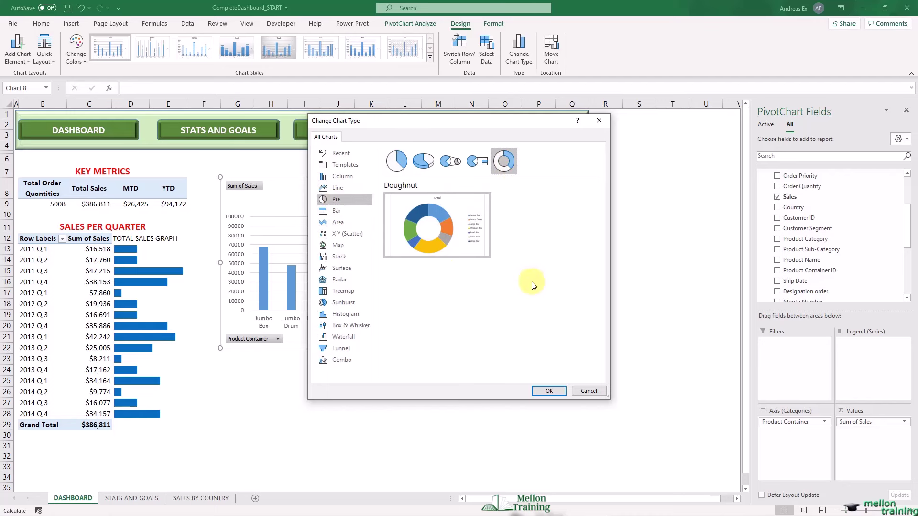
{"action": "left_click", "coordinate": [548, 390]}
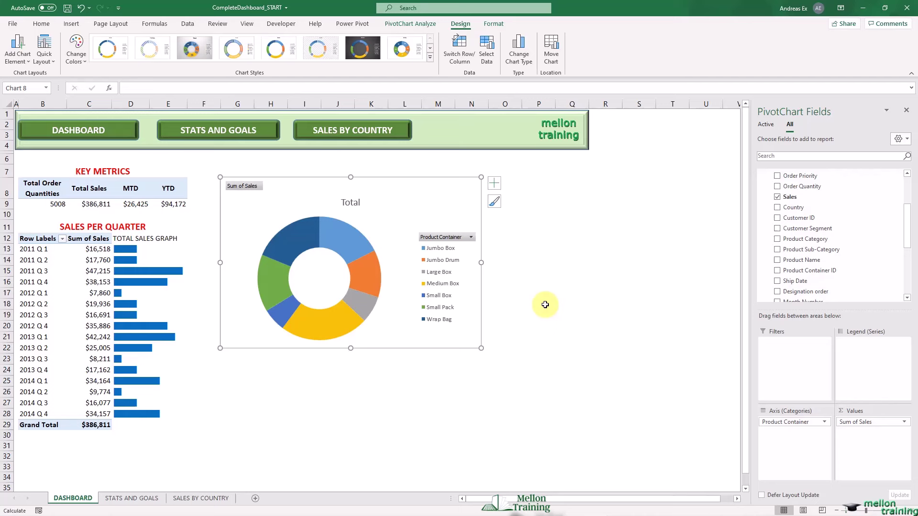
Apply chart Style 8 to the doughnut chart and hide all of its field buttons
{"action": "left_click", "coordinate": [430, 58]}
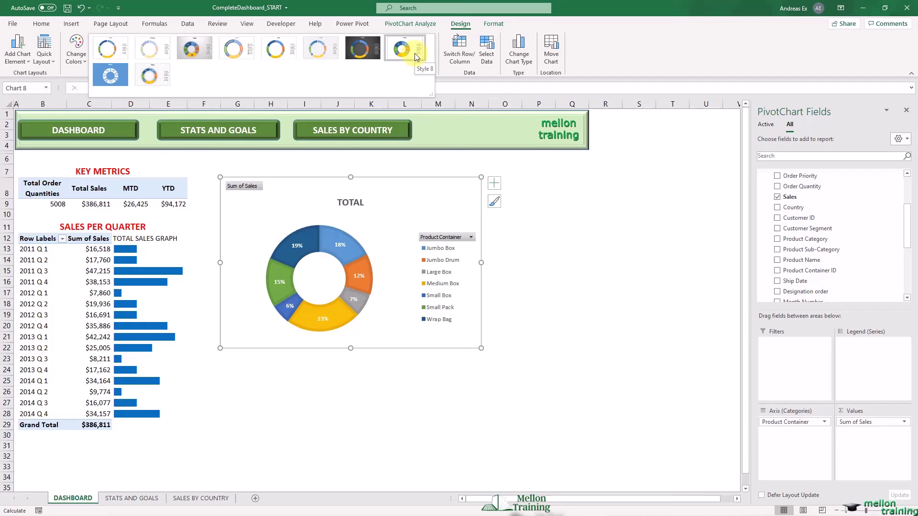
{"action": "left_click", "coordinate": [414, 53]}
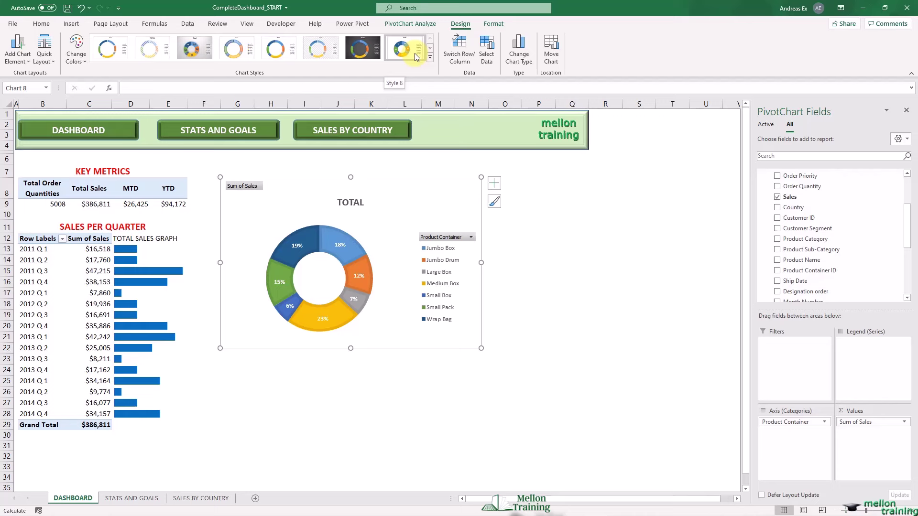
{"action": "left_click", "coordinate": [409, 25]}
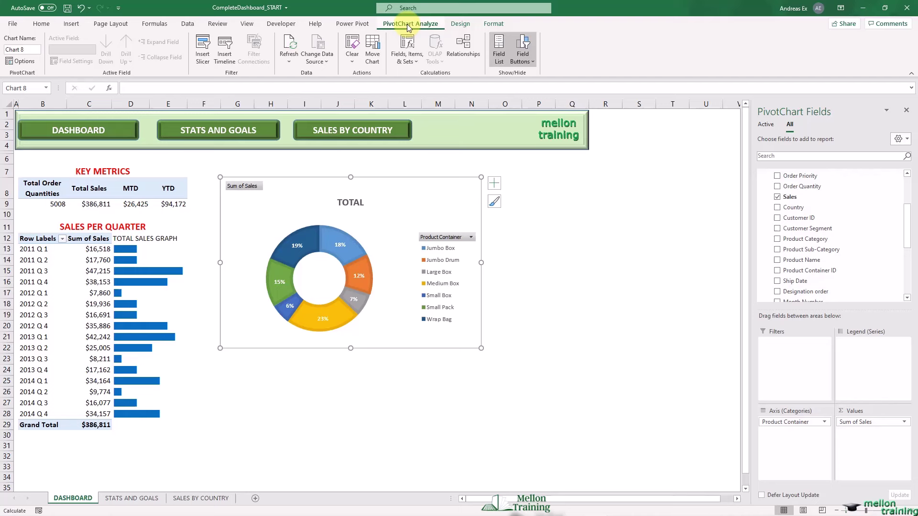
{"action": "left_click", "coordinate": [523, 54]}
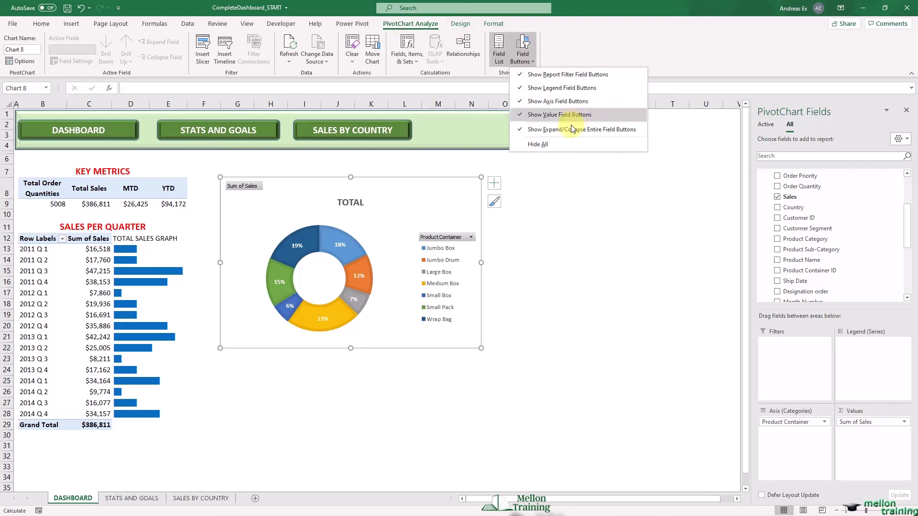
{"action": "left_click", "coordinate": [553, 145]}
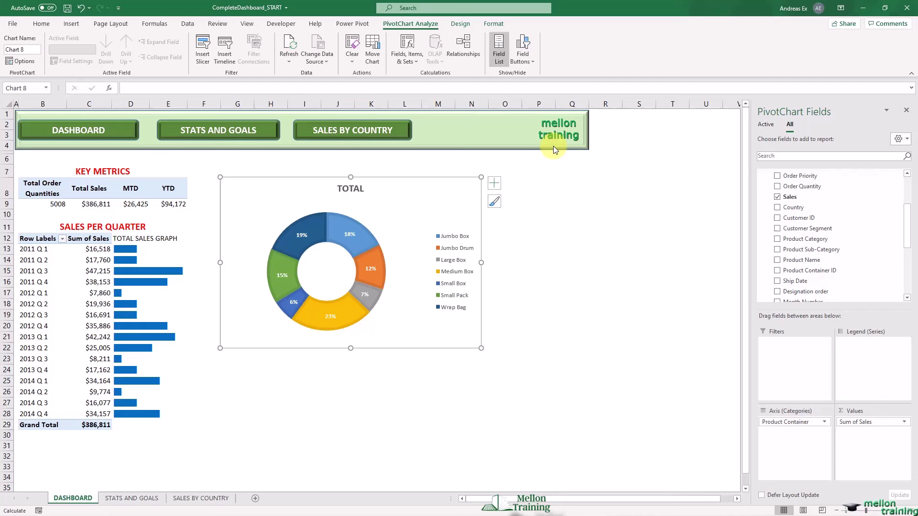
Replace the doughnut chart's title with SALES PER PRODUCT CONTAINER
{"action": "left_click", "coordinate": [352, 190]}
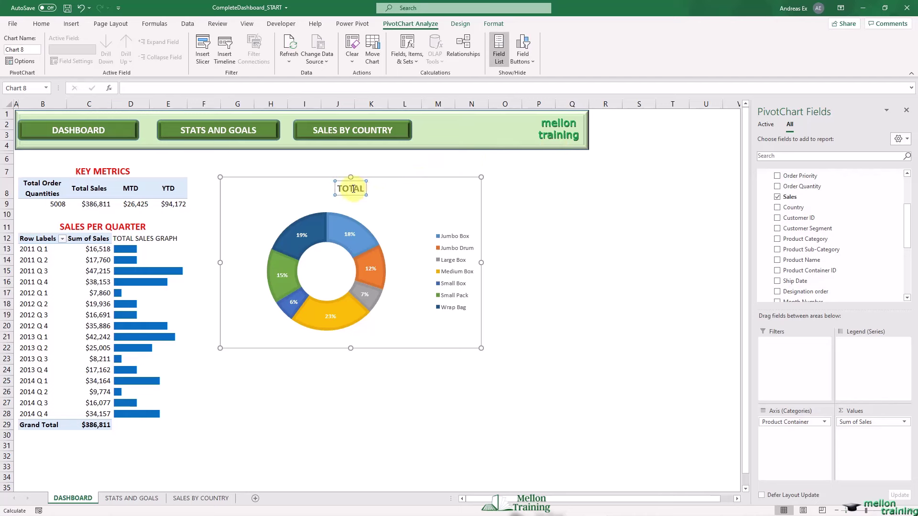
{"action": "double_click", "coordinate": [353, 189]}
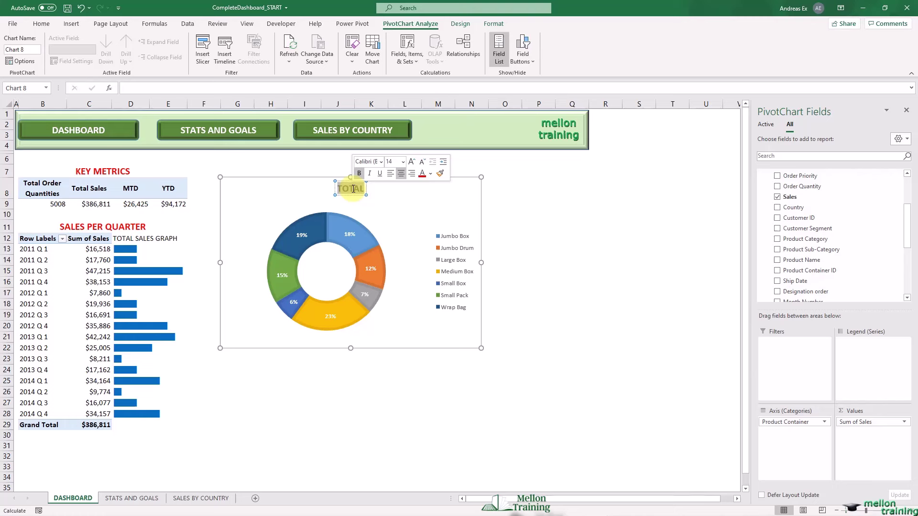
{"action": "type", "text": "SALE"}
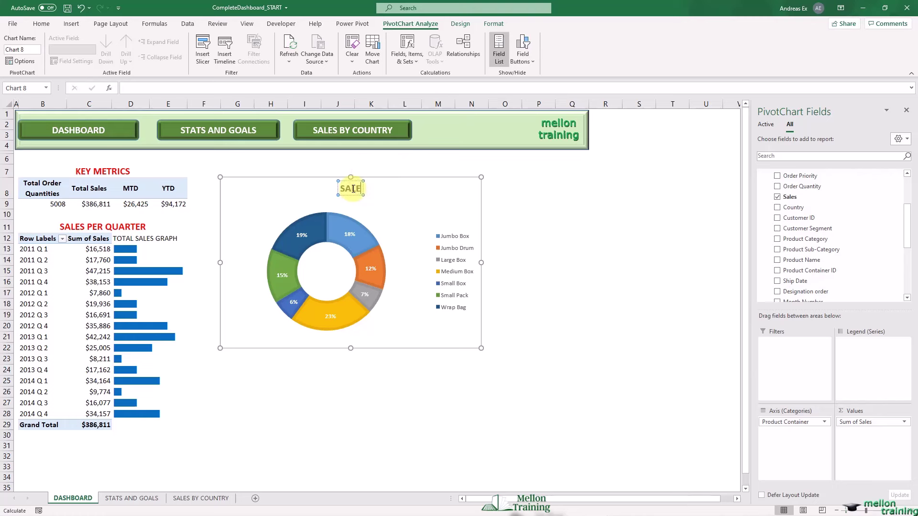
{"action": "type", "text": "S PER"}
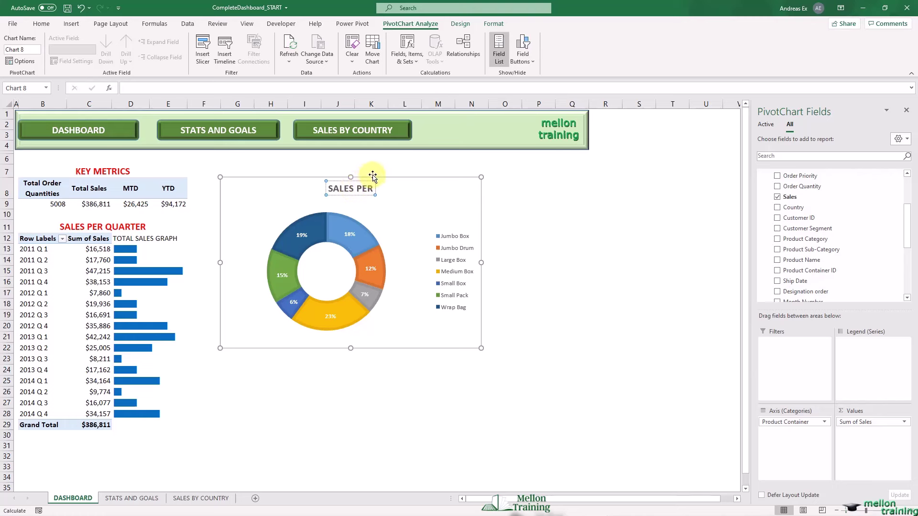
{"action": "type", "text": " PRODUCT"}
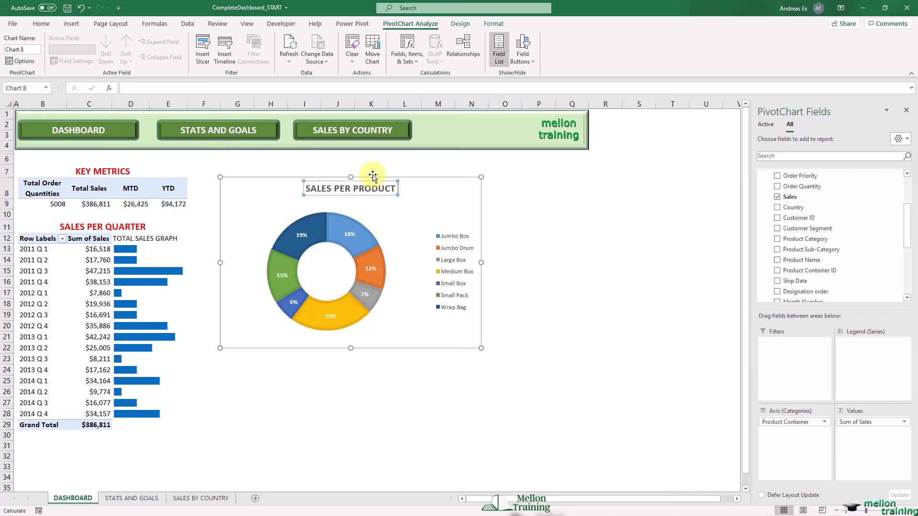
{"action": "type", "text": " CONTAINER"}
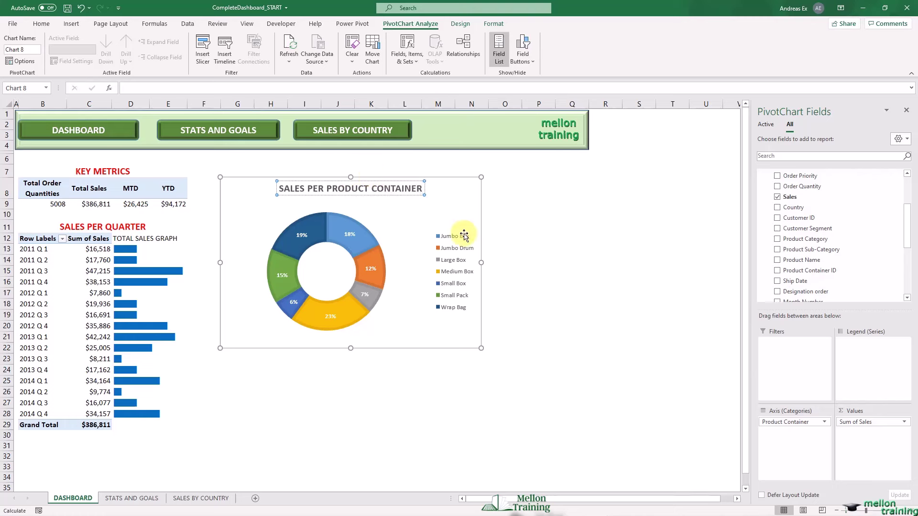
{"action": "left_click", "coordinate": [435, 359]}
Reduce the doughnut chart's height slightly so its lower edge falls within row 21
{"action": "left_click", "coordinate": [440, 346]}
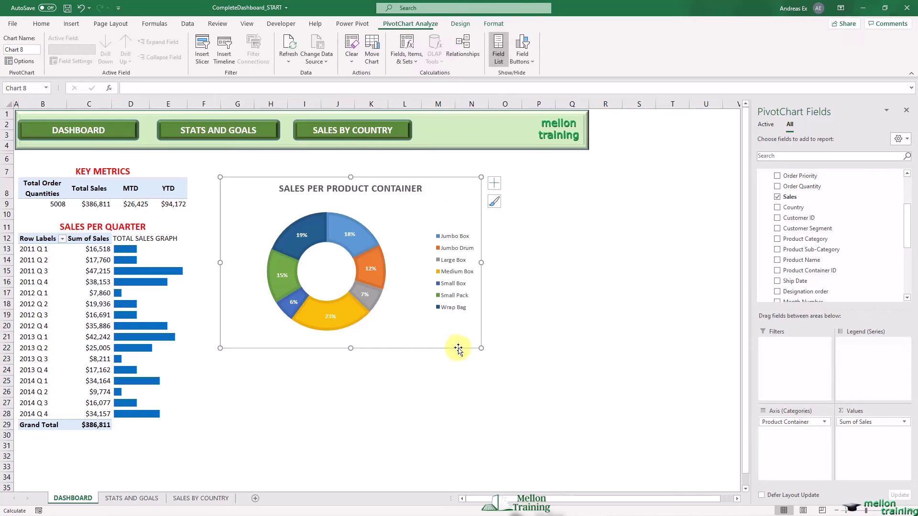
{"action": "left_click_drag", "start_coordinate": [481, 347], "coordinate": [480, 339]}
{"action": "left_click", "coordinate": [450, 357]}
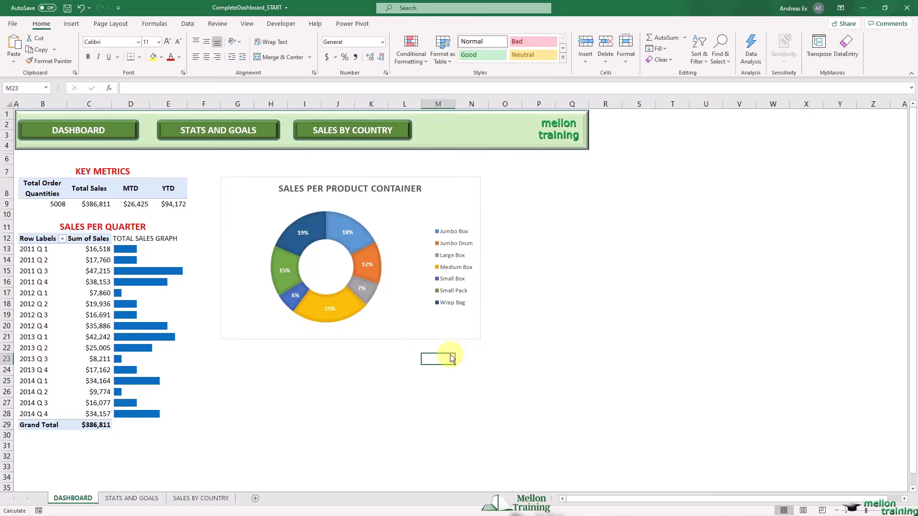
Insert another PivotChart from the Power Pivot data model at cell G23 of the existing DASHBOARD sheet
{"action": "left_click", "coordinate": [234, 350]}
{"action": "left_click", "coordinate": [235, 359]}
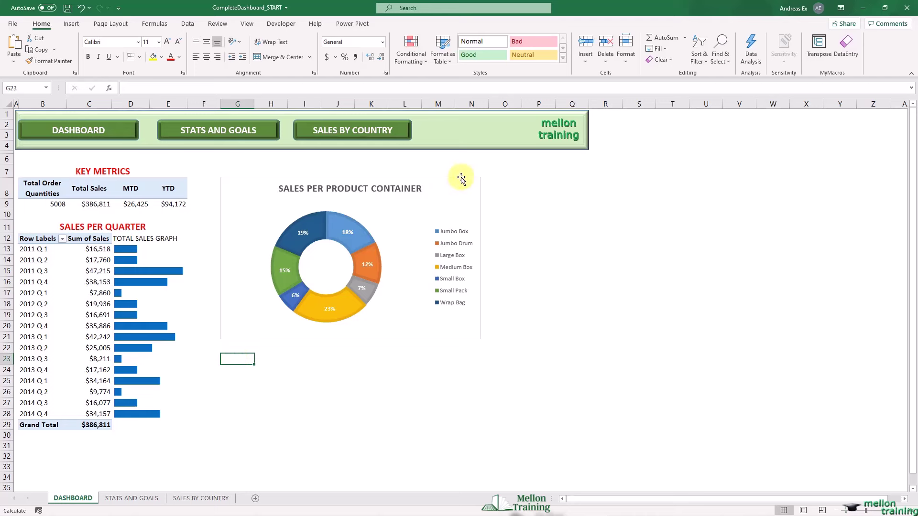
{"action": "left_click", "coordinate": [351, 23]}
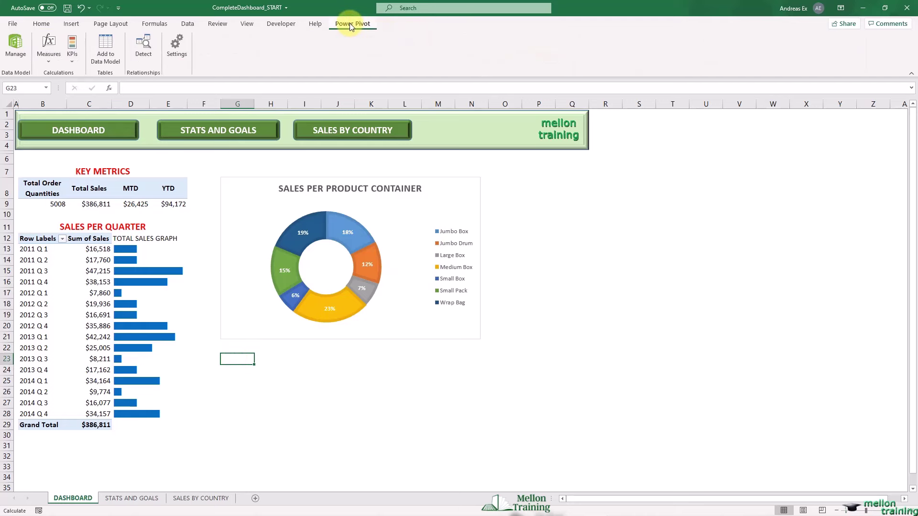
{"action": "left_click", "coordinate": [18, 47]}
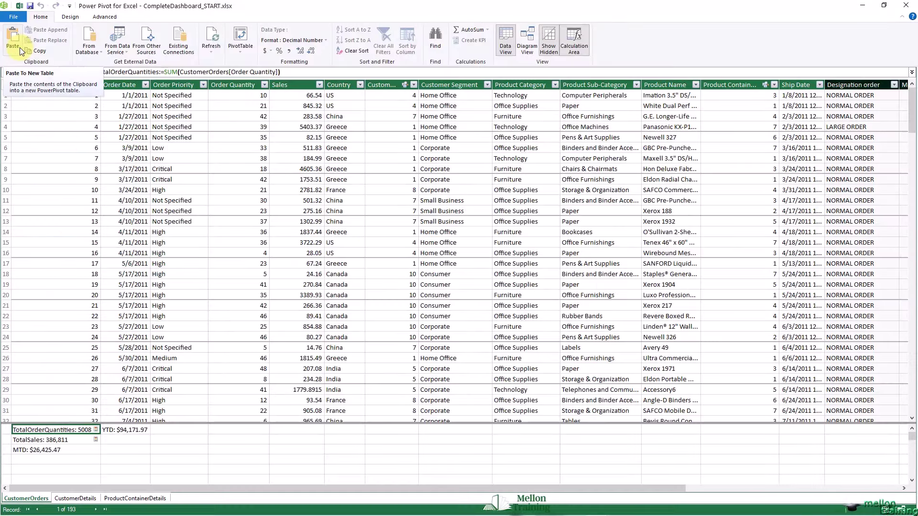
{"action": "left_click", "coordinate": [240, 53]}
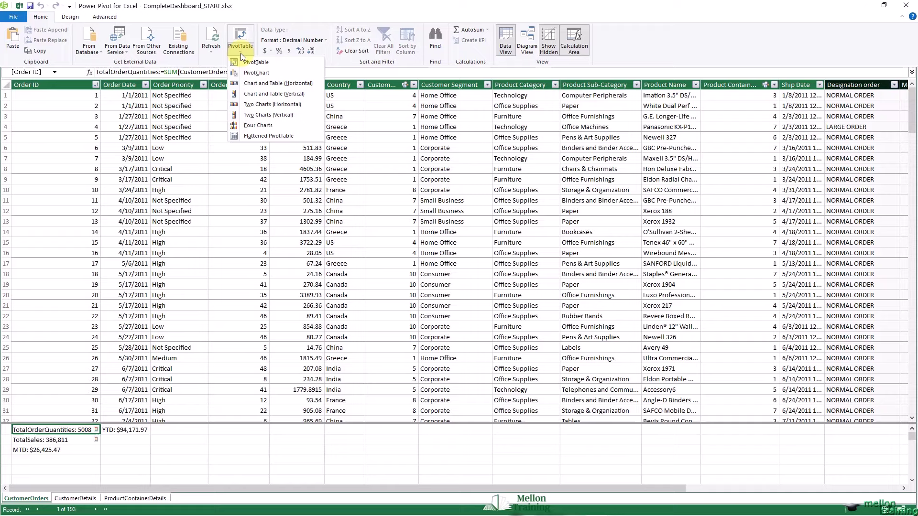
{"action": "left_click", "coordinate": [292, 73]}
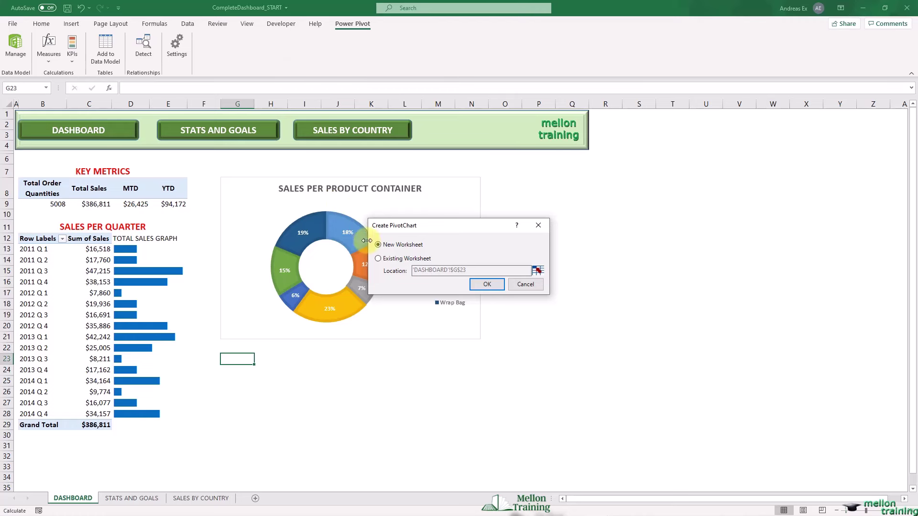
{"action": "left_click", "coordinate": [379, 258]}
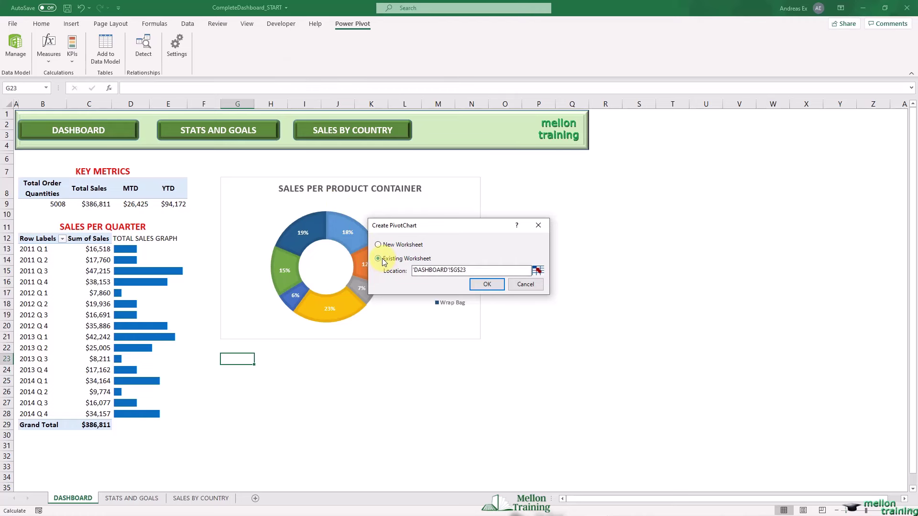
{"action": "left_click", "coordinate": [485, 285]}
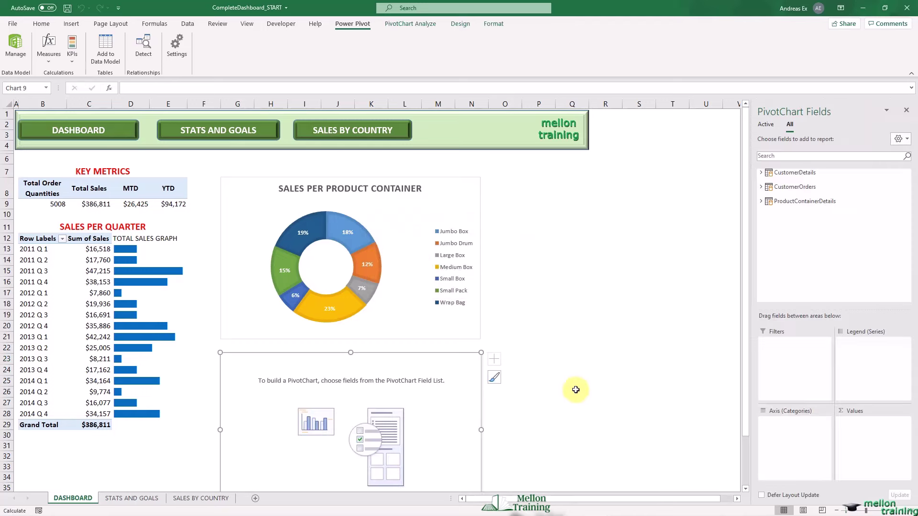
Add Year and Quarter from the CustomerOrders table to the new PivotChart's axis categories, with Year first
{"action": "scroll", "coordinate": [581, 348], "scroll_direction": "down", "scroll_amount": 2}
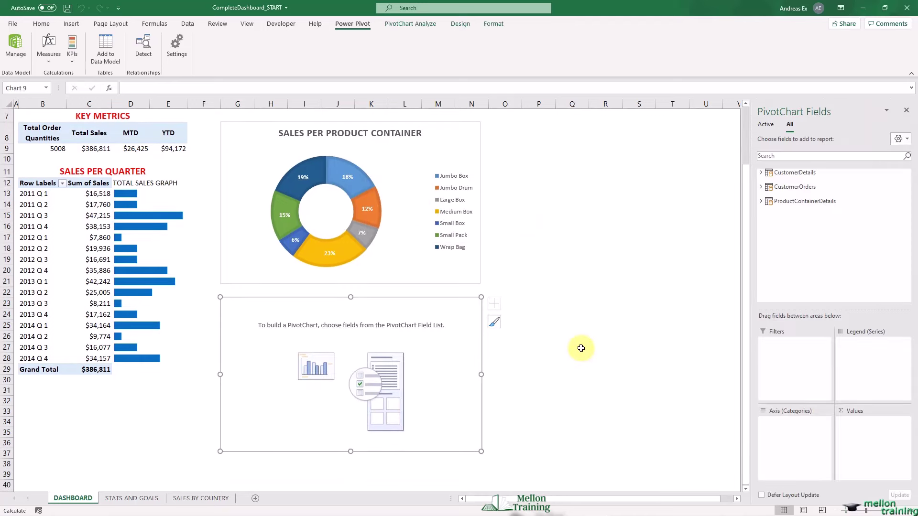
{"action": "left_click", "coordinate": [761, 186]}
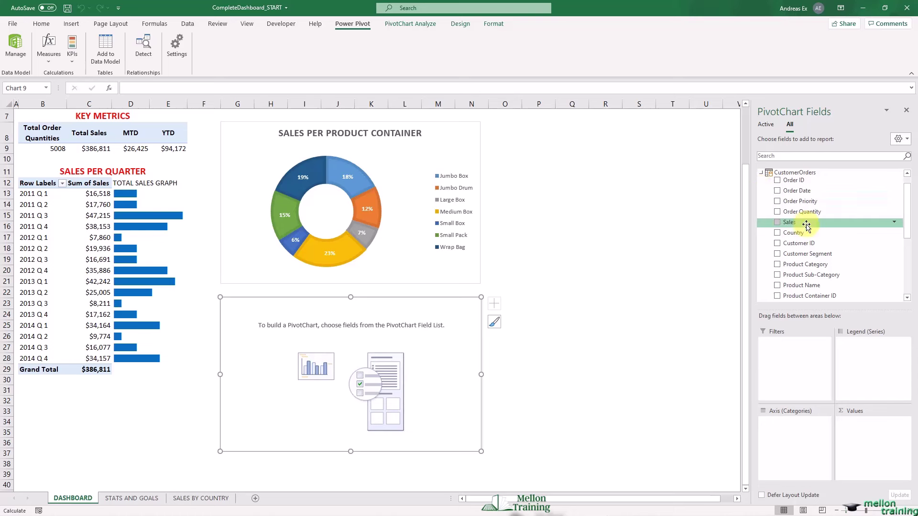
{"action": "scroll", "coordinate": [806, 225], "scroll_direction": "down", "scroll_amount": 3}
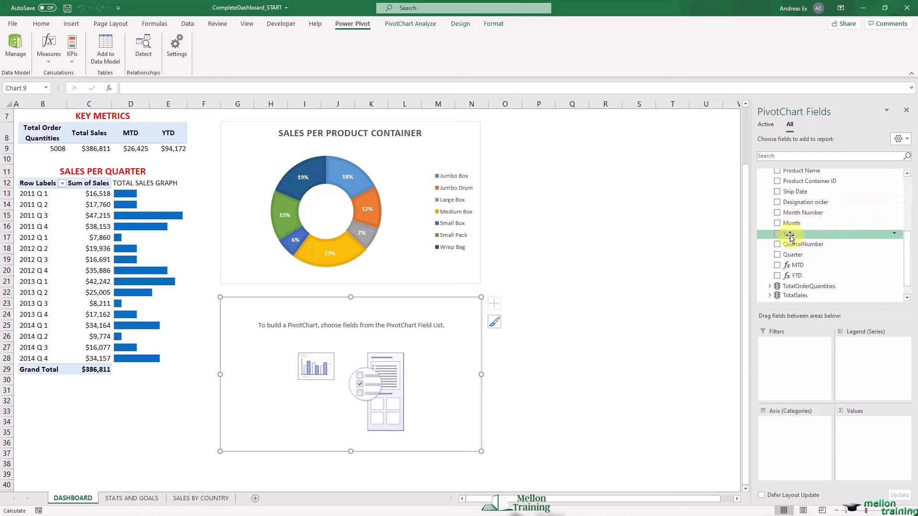
{"action": "left_click_drag", "start_coordinate": [789, 236], "coordinate": [789, 421]}
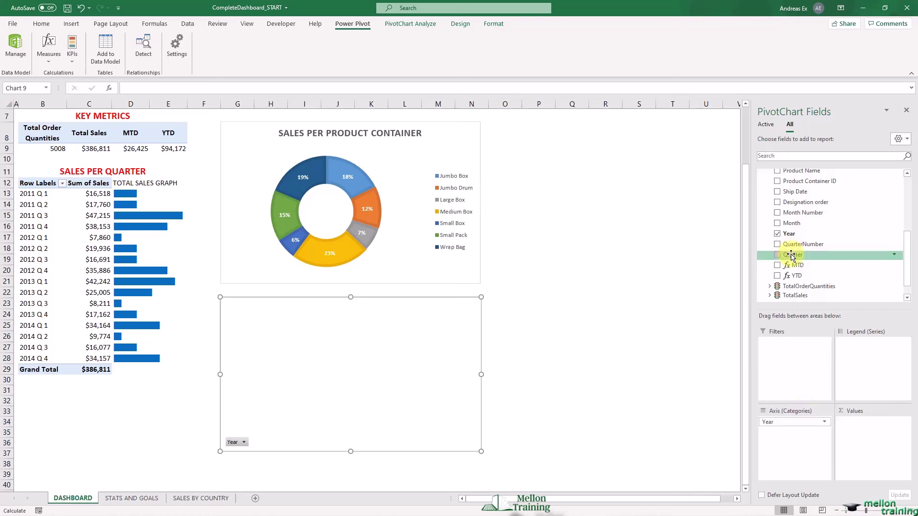
{"action": "left_click_drag", "start_coordinate": [791, 254], "coordinate": [782, 436]}
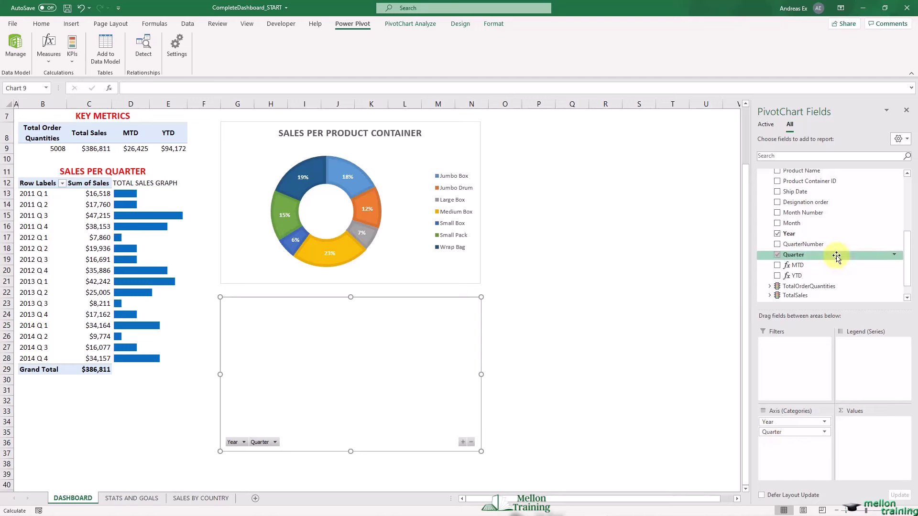
Add the Order ID field from CustomerOrders to the Year and Quarter PivotChart's values
{"action": "scroll", "coordinate": [836, 257], "scroll_direction": "up", "scroll_amount": 5}
{"action": "scroll", "coordinate": [835, 258], "scroll_direction": "up", "scroll_amount": 2}
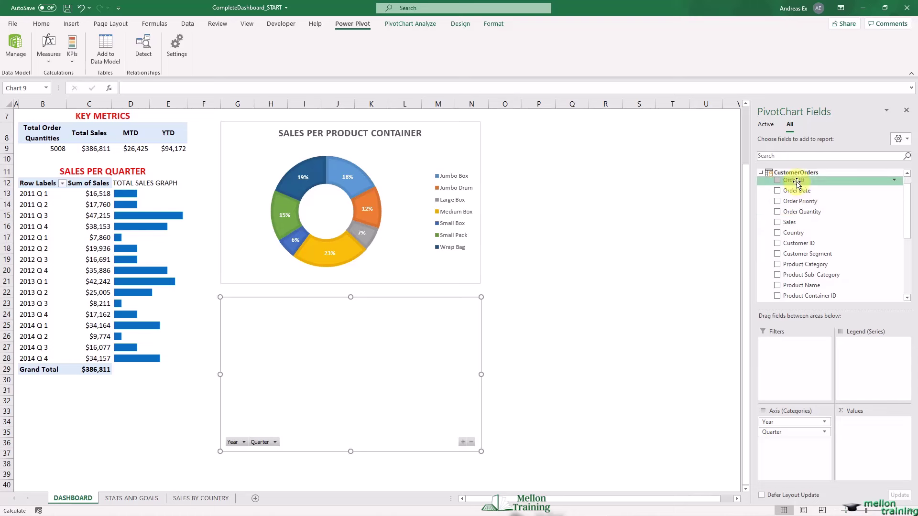
{"action": "left_click_drag", "start_coordinate": [795, 184], "coordinate": [861, 434]}
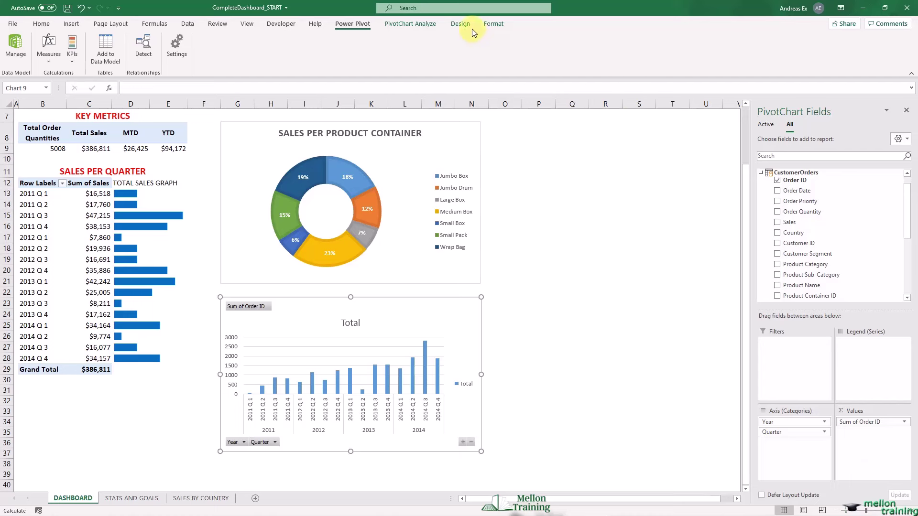
Change the Year and Quarter PivotChart's type to 3-D Clustered Column
{"action": "left_click", "coordinate": [460, 23]}
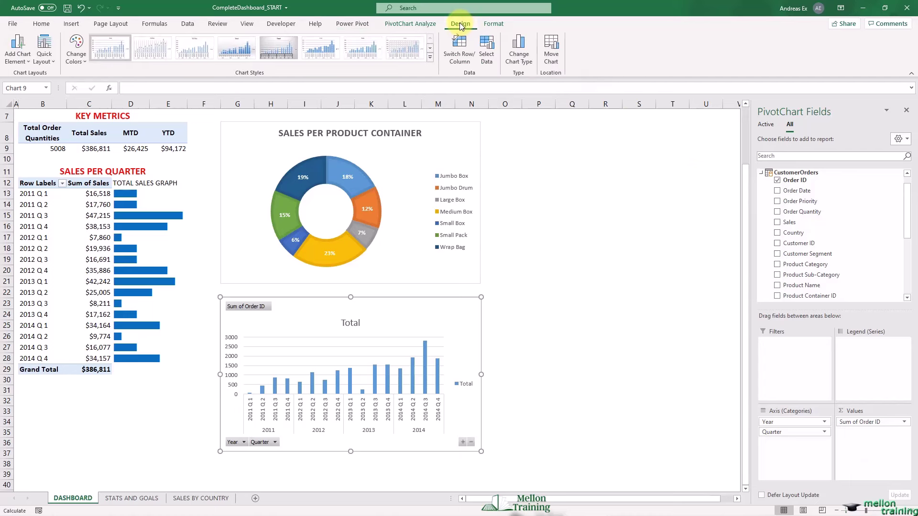
{"action": "left_click", "coordinate": [518, 52]}
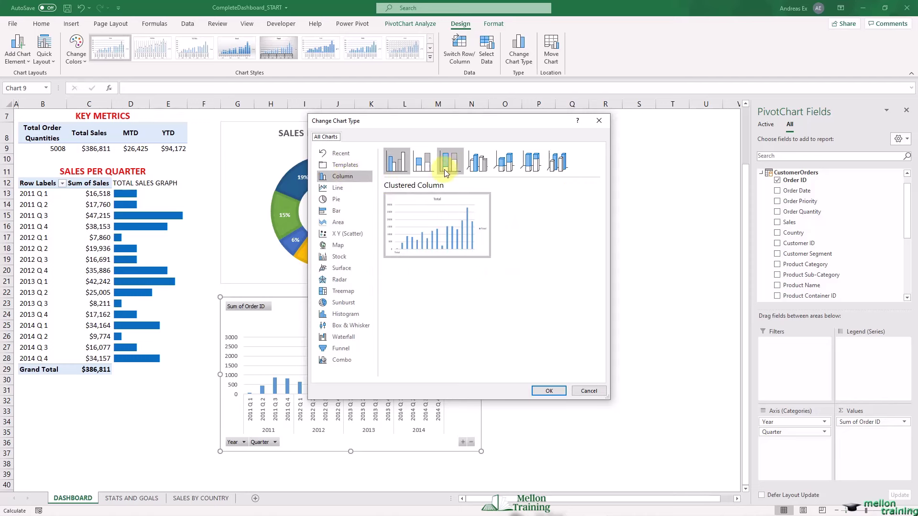
{"action": "left_click", "coordinate": [480, 171]}
{"action": "left_click", "coordinate": [548, 391]}
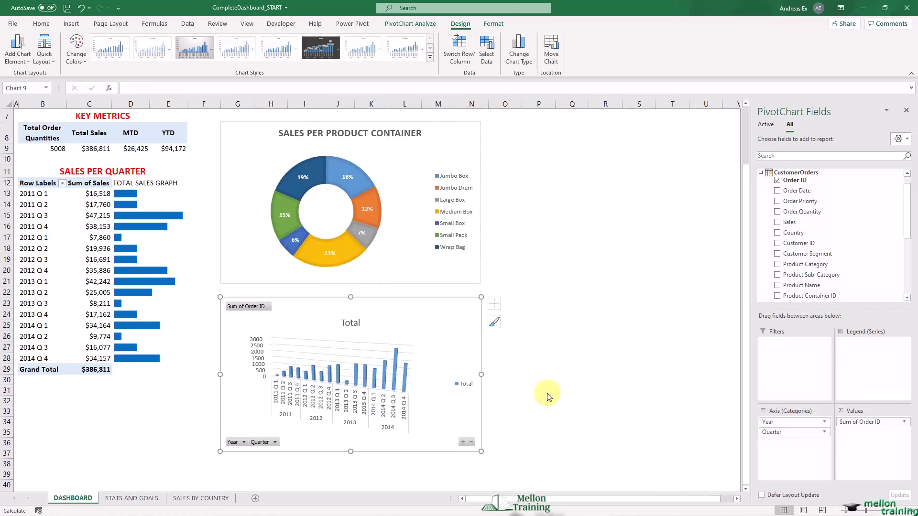
Delete the legend and the Total title from the Year and Quarter column chart
{"action": "left_click", "coordinate": [463, 387]}
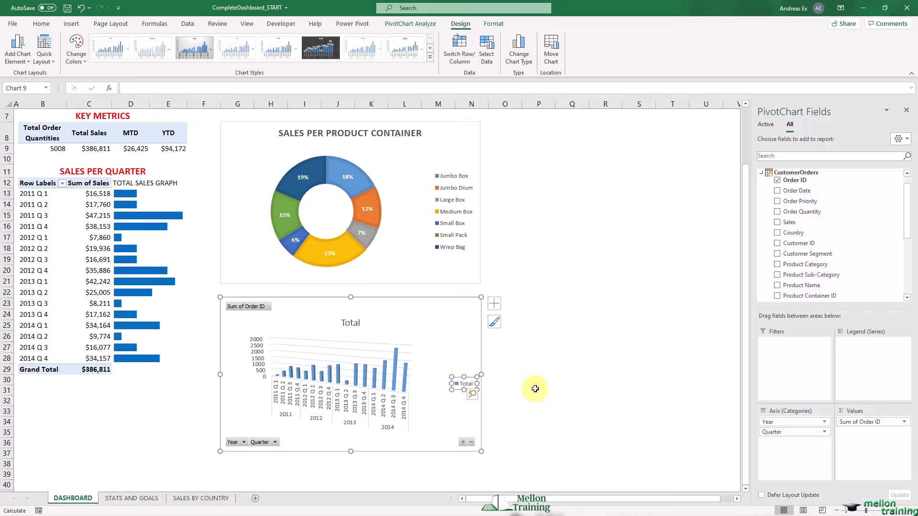
{"action": "key", "text": "Delete"}
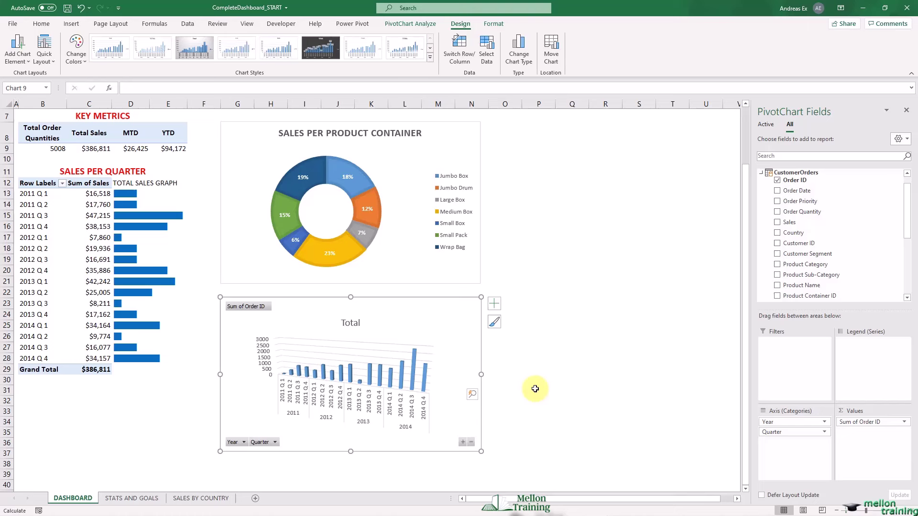
{"action": "left_click", "coordinate": [352, 324]}
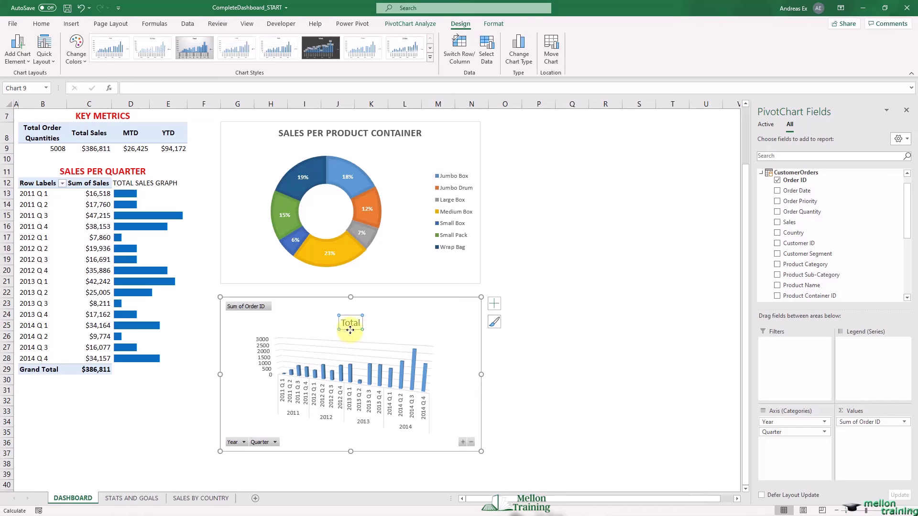
{"action": "left_click", "coordinate": [350, 329]}
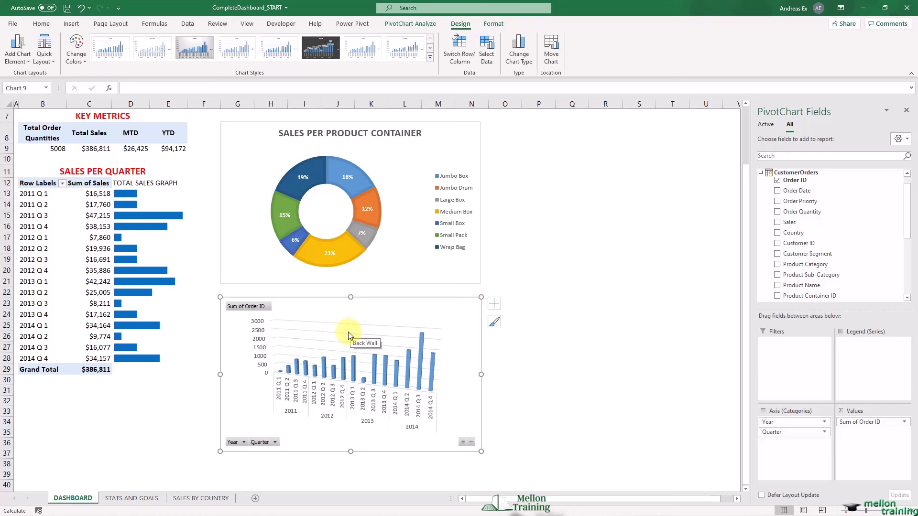
Hide all field buttons on the Year and Quarter column chart
{"action": "left_click", "coordinate": [430, 23]}
{"action": "left_click", "coordinate": [524, 58]}
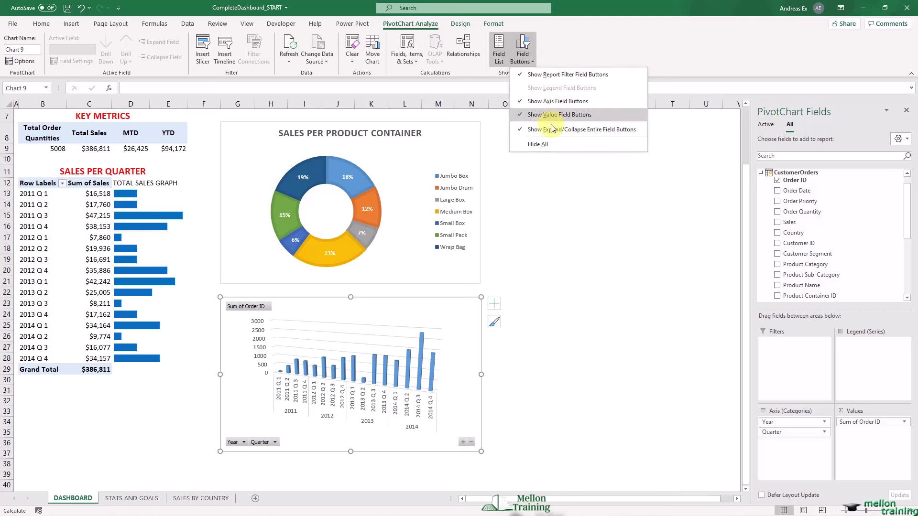
{"action": "left_click", "coordinate": [540, 144]}
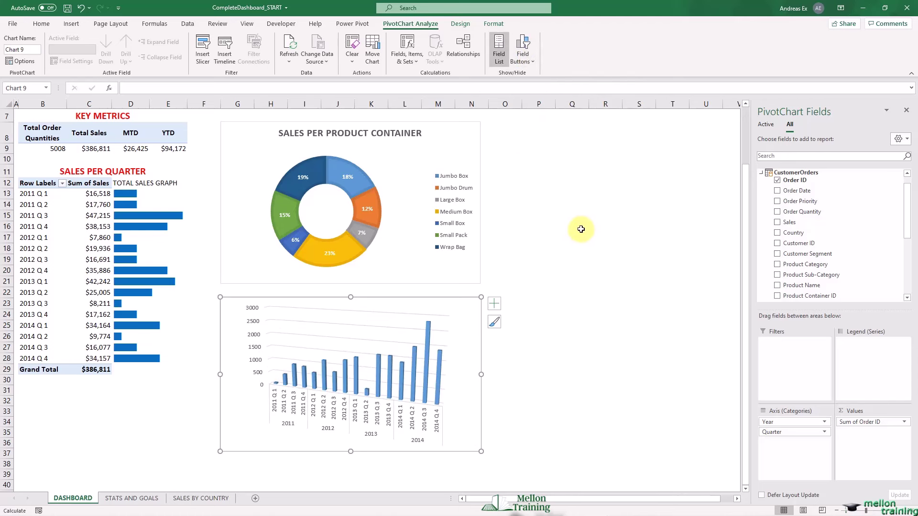
Apply the first chart style in the gallery to the Year and Quarter column chart
{"action": "left_click", "coordinate": [460, 24]}
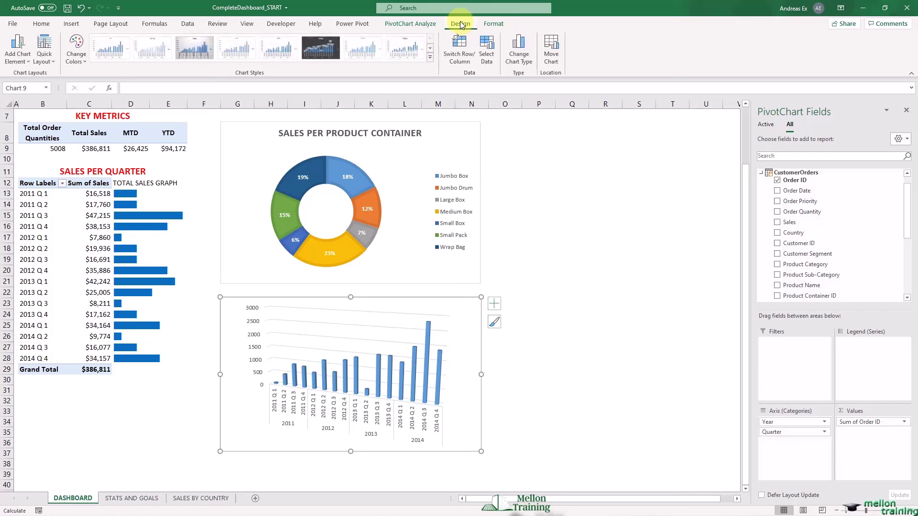
{"action": "left_click", "coordinate": [429, 57]}
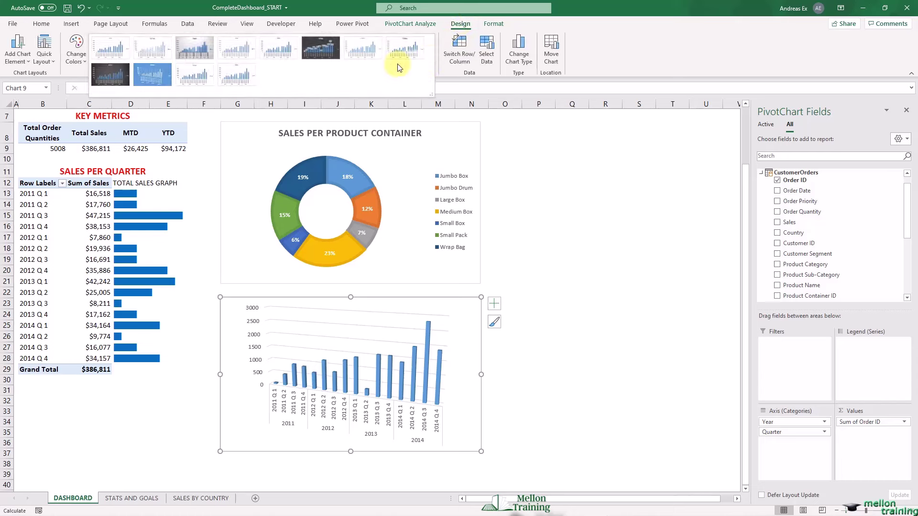
{"action": "left_click", "coordinate": [108, 47]}
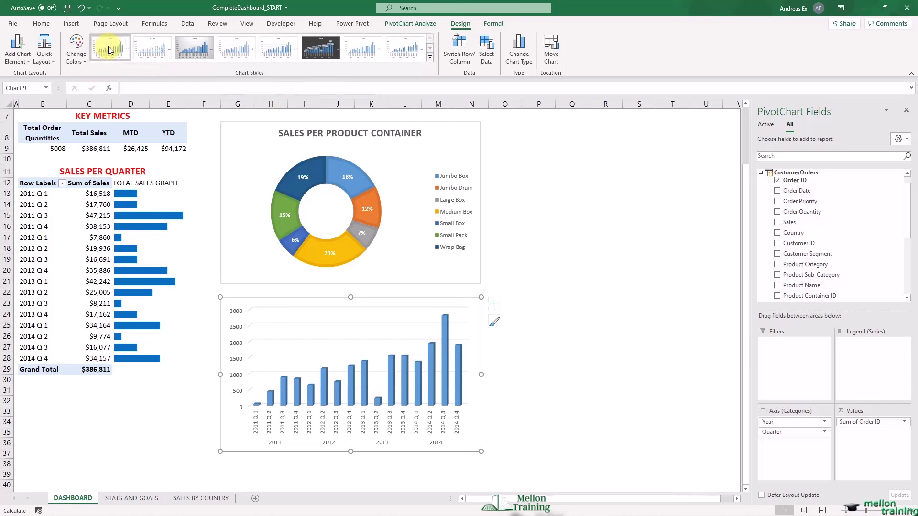
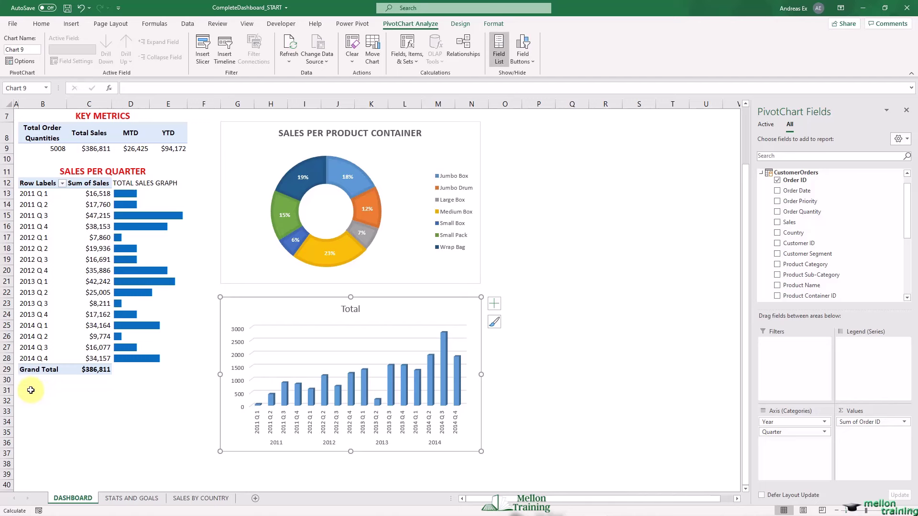
Insert an Order Date timeline from the tables in the workbook data model and place it directly below the Sales per Quarter table
{"action": "left_click", "coordinate": [29, 390]}
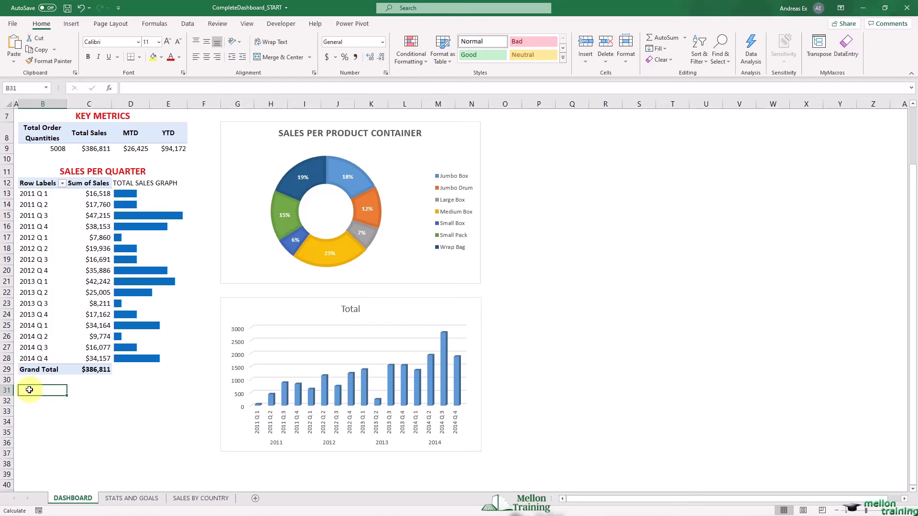
{"action": "left_click", "coordinate": [79, 24]}
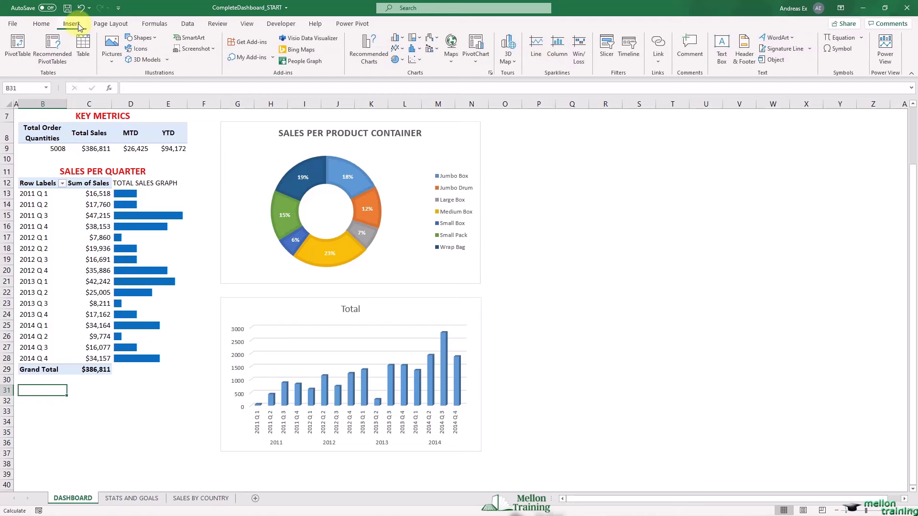
{"action": "left_click", "coordinate": [637, 55]}
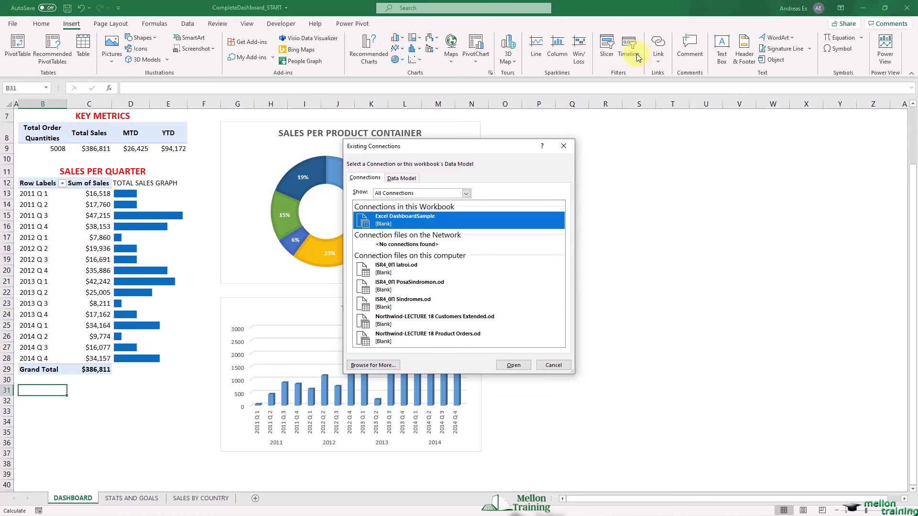
{"action": "left_click", "coordinate": [401, 179]}
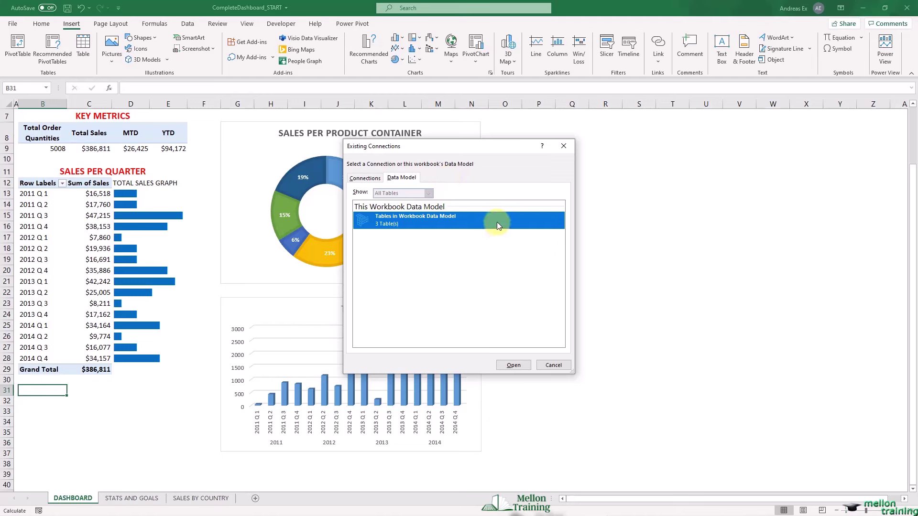
{"action": "left_click", "coordinate": [512, 365]}
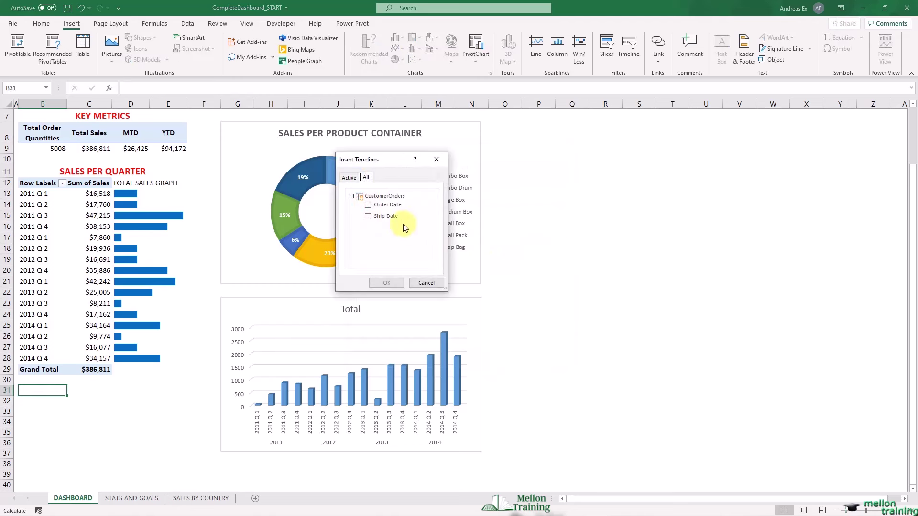
{"action": "left_click", "coordinate": [367, 205]}
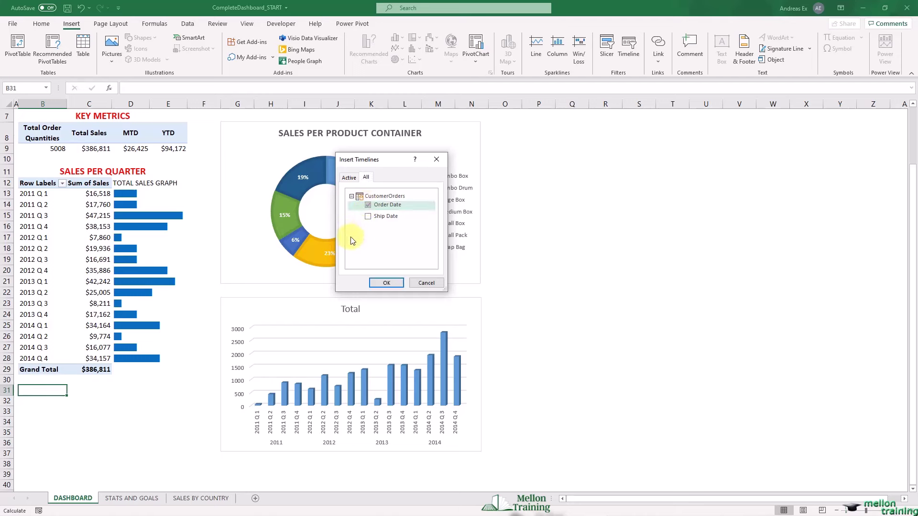
{"action": "left_click", "coordinate": [385, 280]}
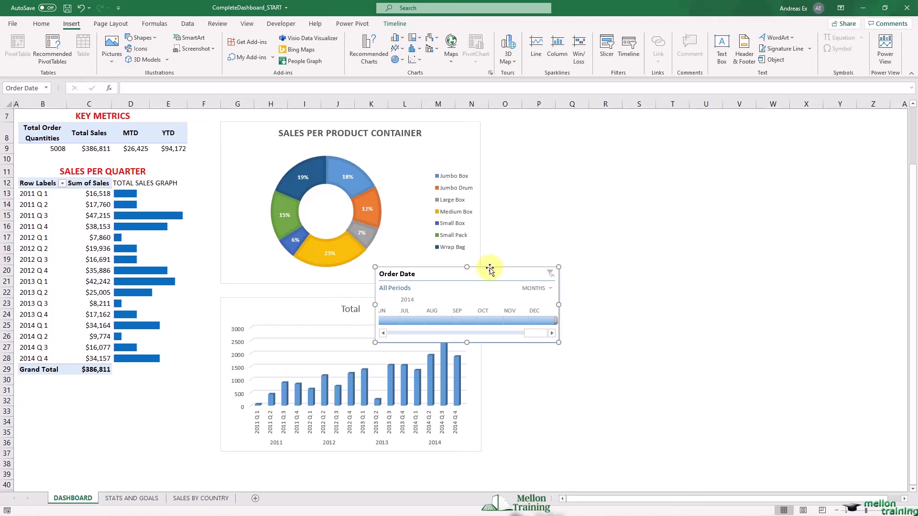
{"action": "left_click_drag", "start_coordinate": [490, 269], "coordinate": [132, 377]}
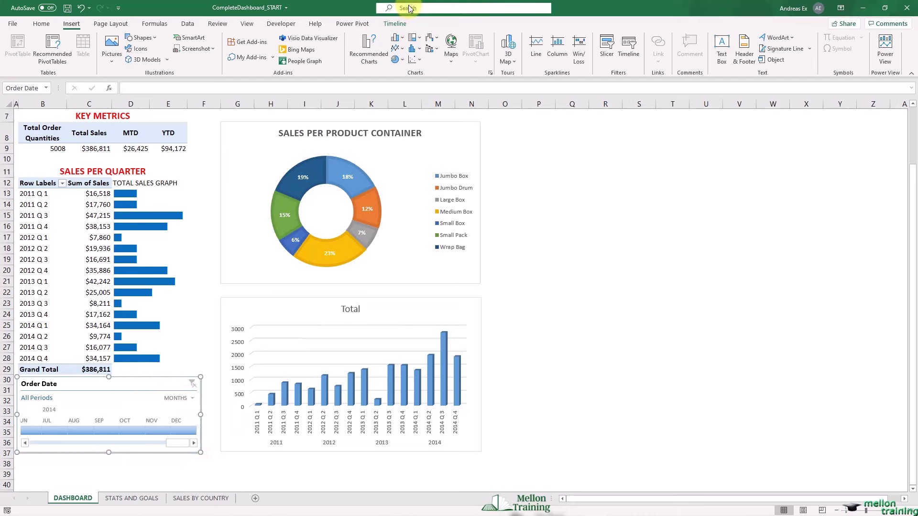
Apply the first dark timeline style, in blue, to the Order Date timeline
{"action": "left_click", "coordinate": [400, 25]}
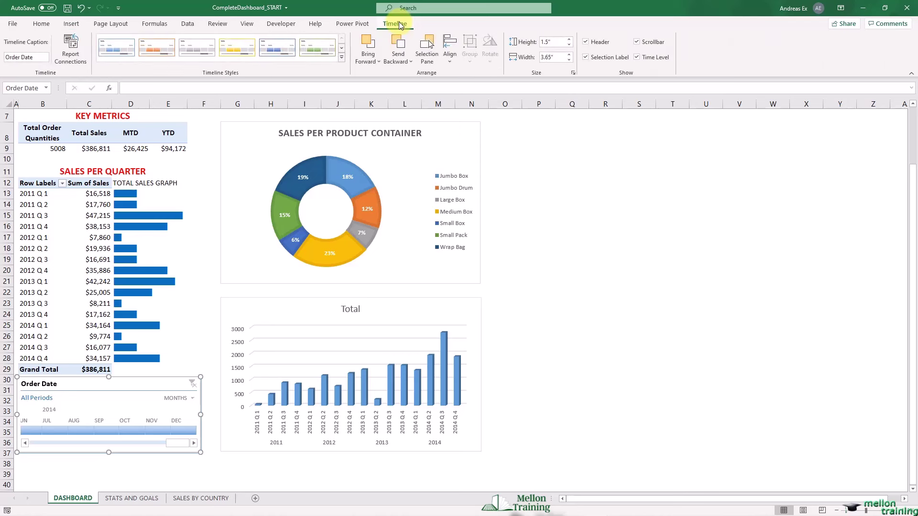
{"action": "left_click", "coordinate": [341, 58]}
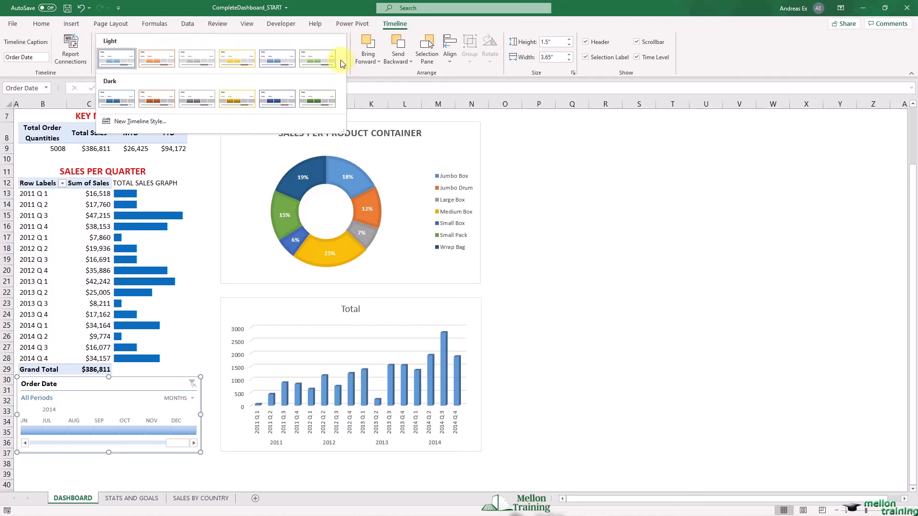
{"action": "left_click", "coordinate": [115, 100]}
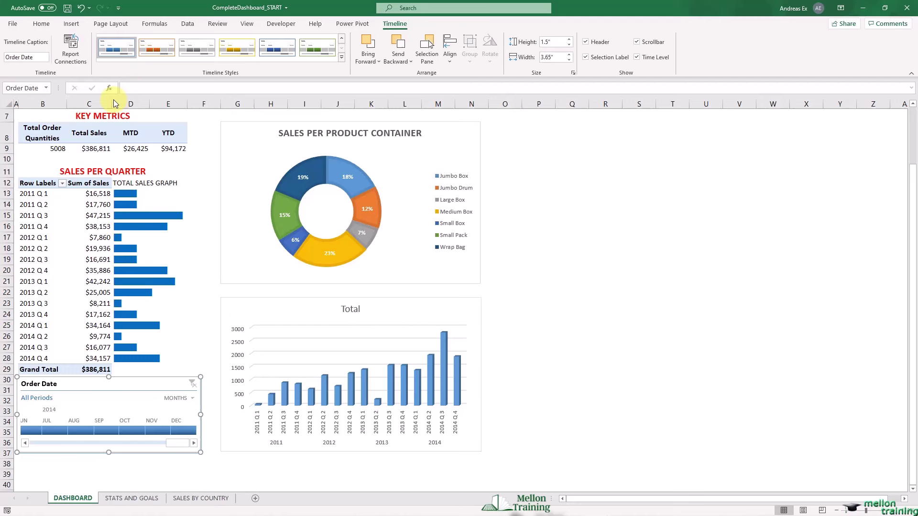
Connect the Order Date timeline to Chart 8, Chart 9, PivotTable1 and PivotTable2 on the DASHBOARD sheet
{"action": "left_click", "coordinate": [72, 48]}
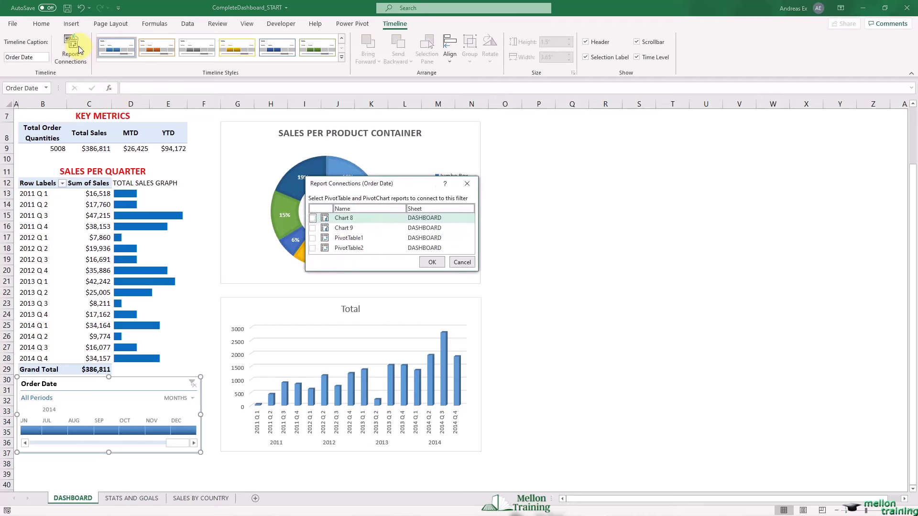
{"action": "left_click", "coordinate": [312, 218]}
{"action": "left_click", "coordinate": [312, 228]}
{"action": "left_click", "coordinate": [313, 238]}
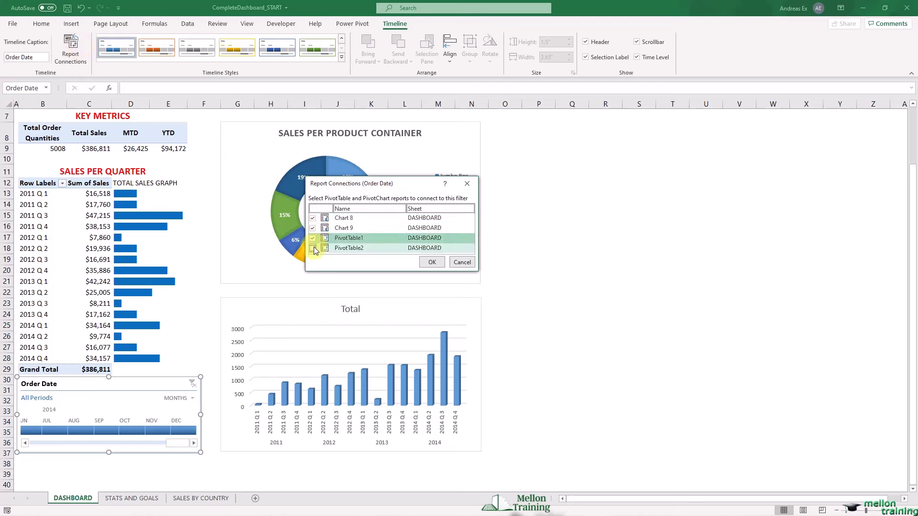
{"action": "left_click", "coordinate": [313, 248]}
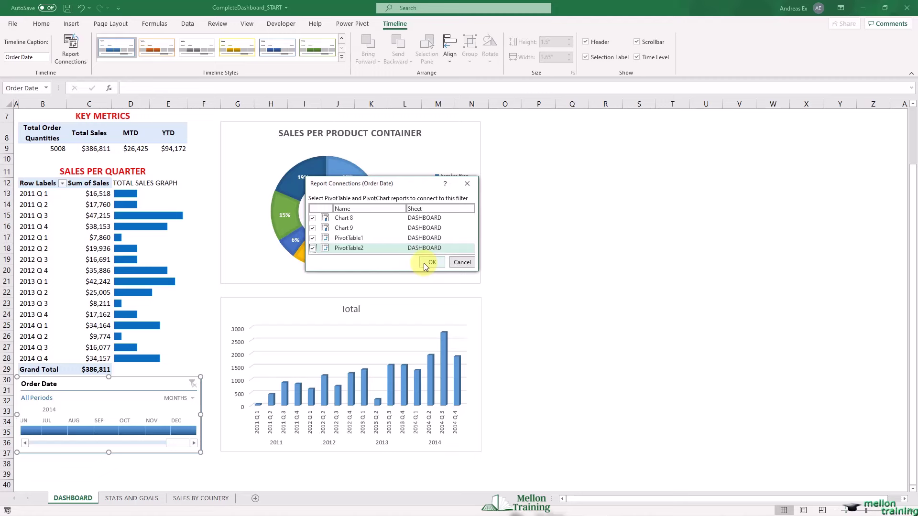
{"action": "left_click", "coordinate": [424, 263]}
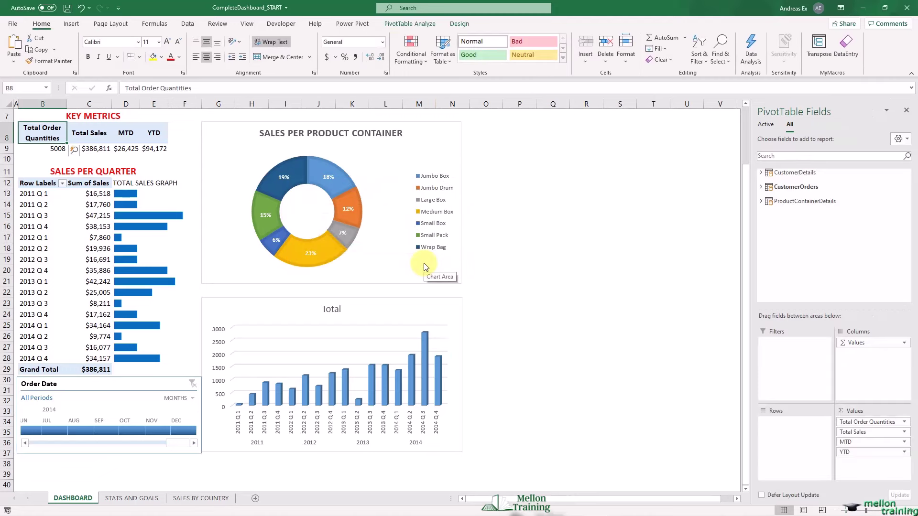
Set the Order Date timeline's time level to Years and test it by filtering to 2014 and clearing the filter
{"action": "left_click", "coordinate": [191, 398]}
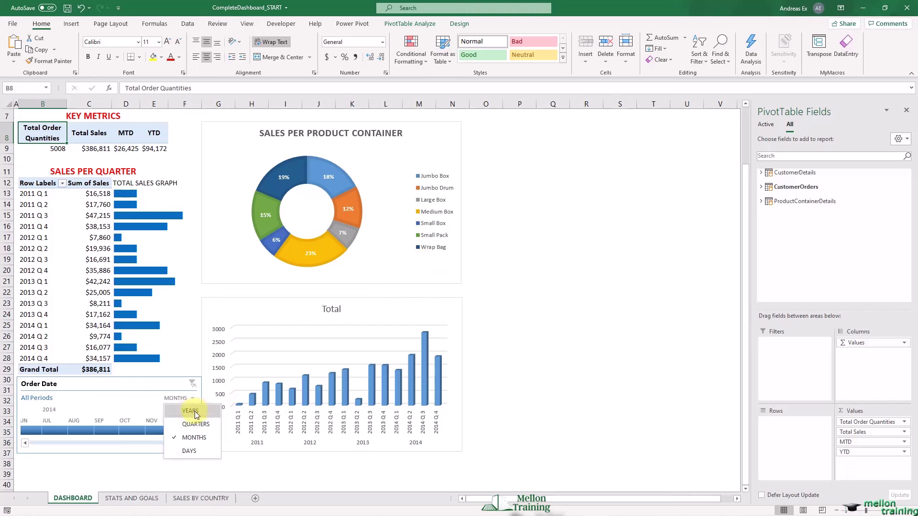
{"action": "left_click", "coordinate": [195, 412]}
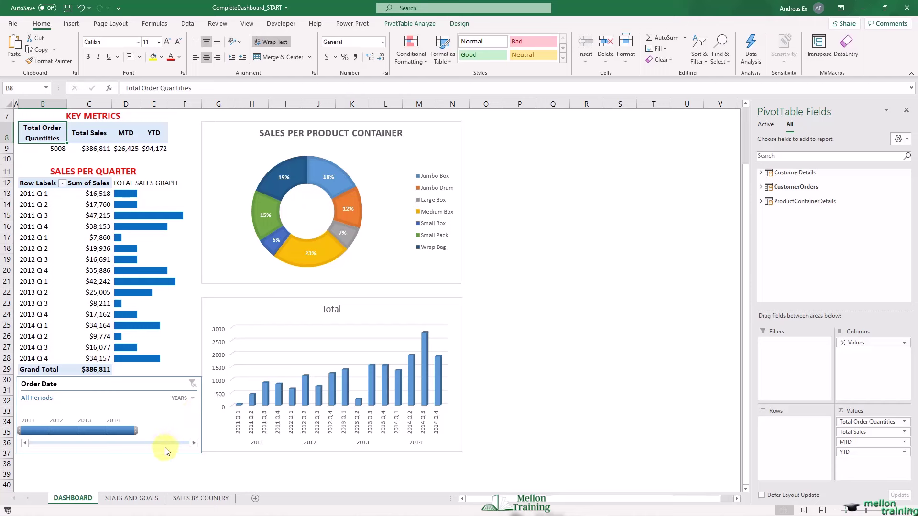
{"action": "left_click", "coordinate": [123, 432]}
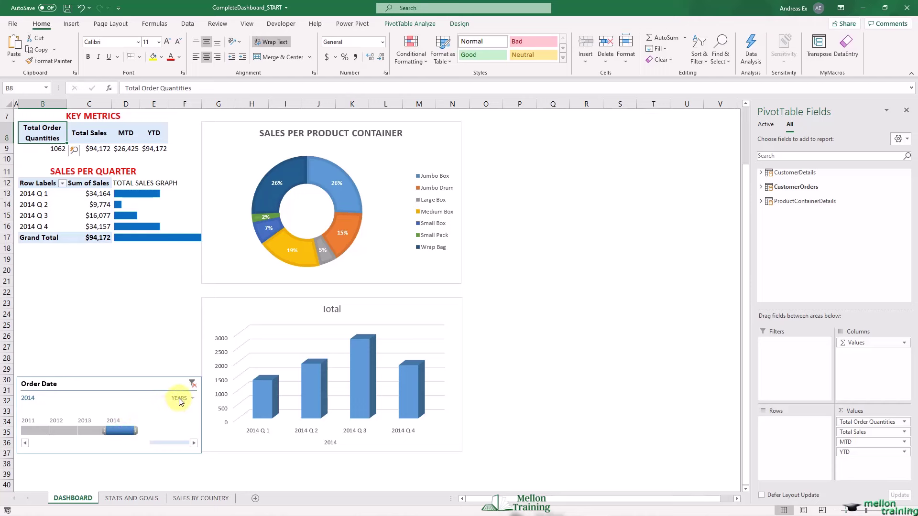
{"action": "left_click", "coordinate": [192, 384]}
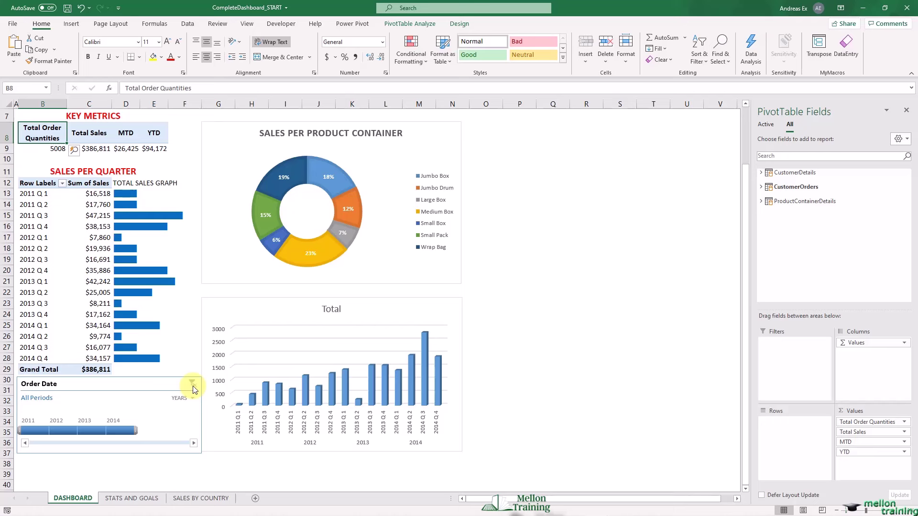
Insert slicers for Country and Product Category from the CustomerOrders table in the workbook data model
{"action": "left_click", "coordinate": [478, 130]}
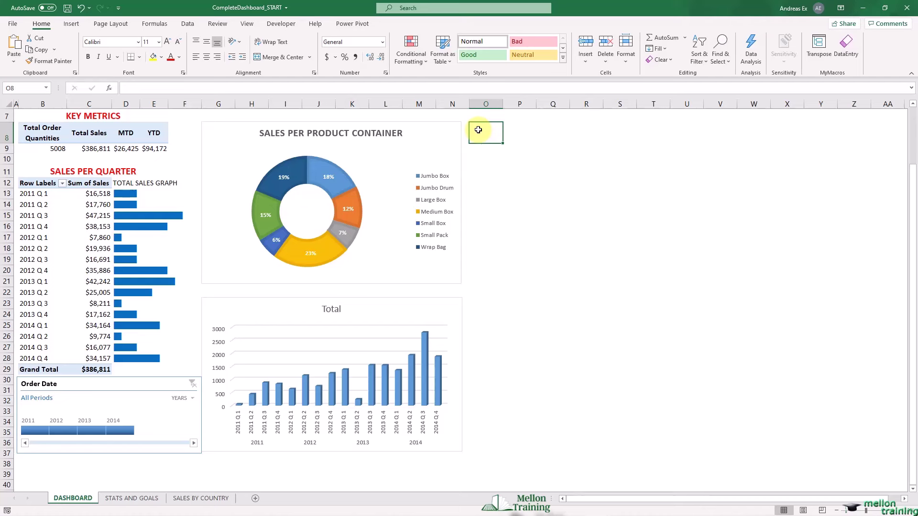
{"action": "left_click", "coordinate": [70, 24]}
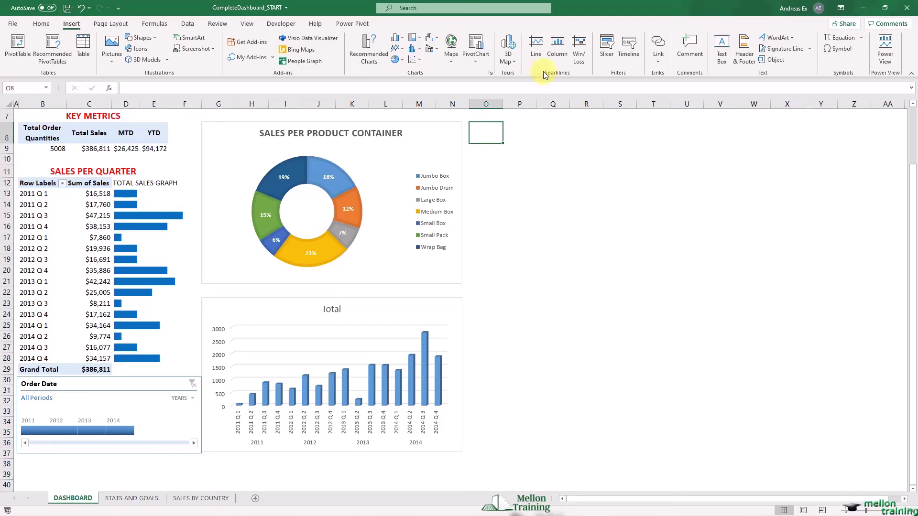
{"action": "left_click", "coordinate": [606, 50]}
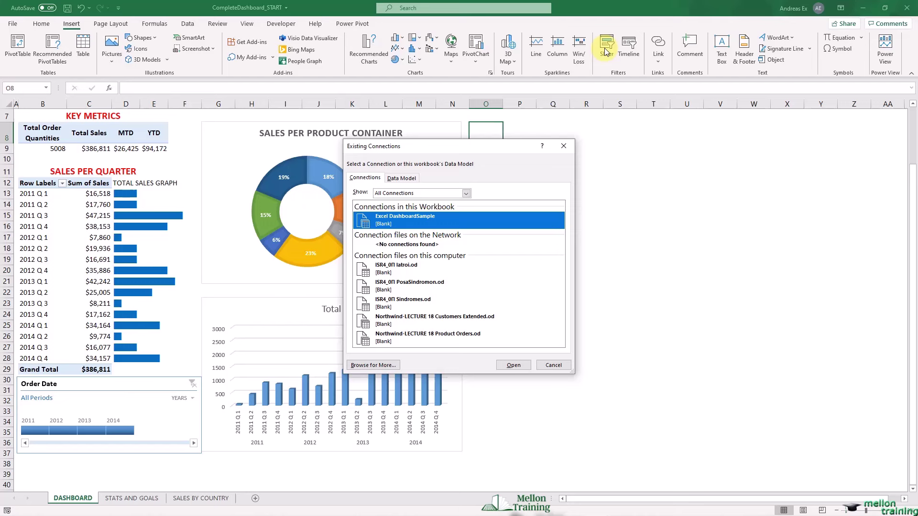
{"action": "left_click", "coordinate": [402, 178]}
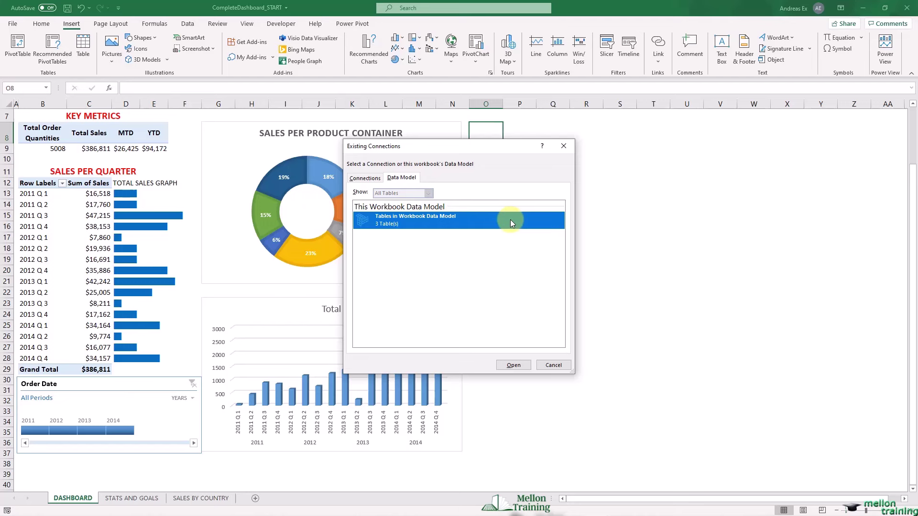
{"action": "left_click", "coordinate": [514, 366]}
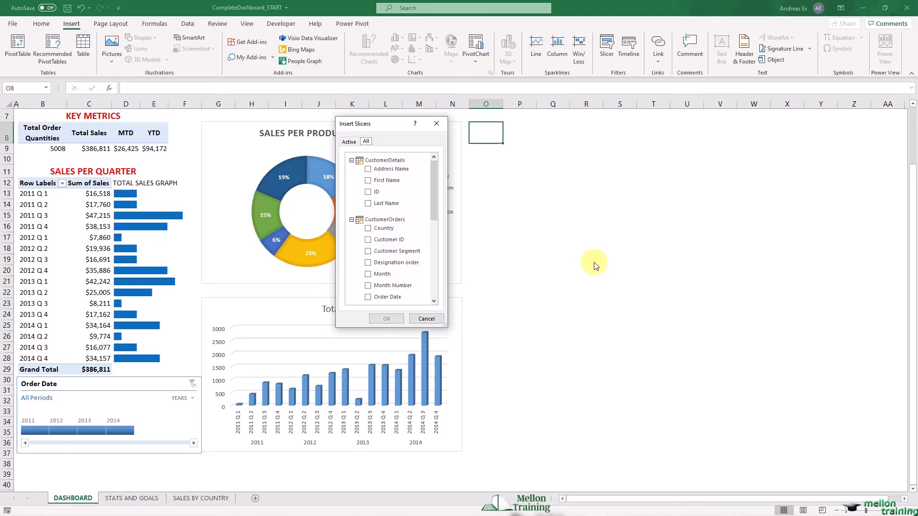
{"action": "left_click", "coordinate": [370, 232]}
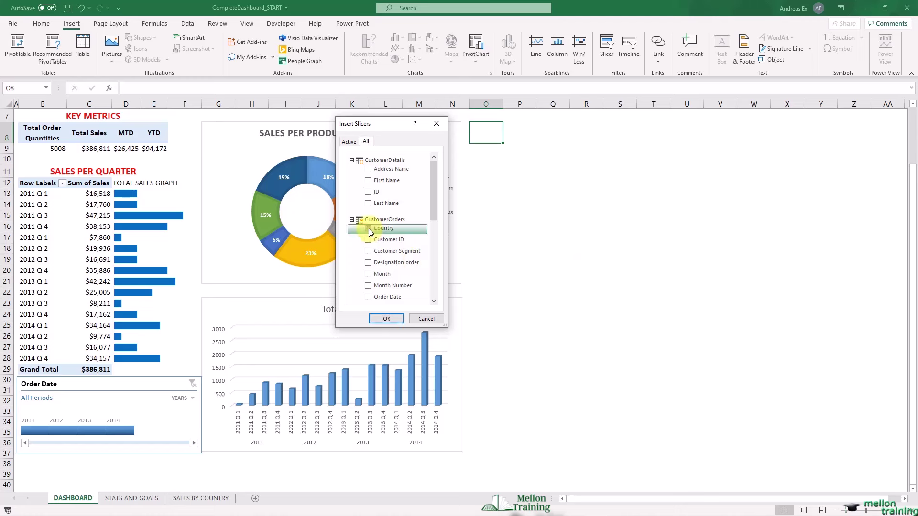
{"action": "left_click_drag", "start_coordinate": [433, 211], "coordinate": [430, 260]}
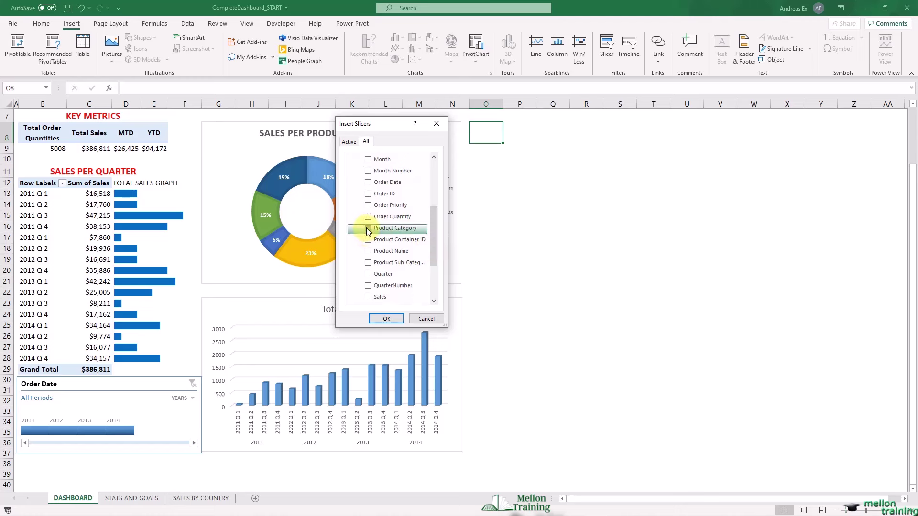
{"action": "left_click", "coordinate": [368, 230]}
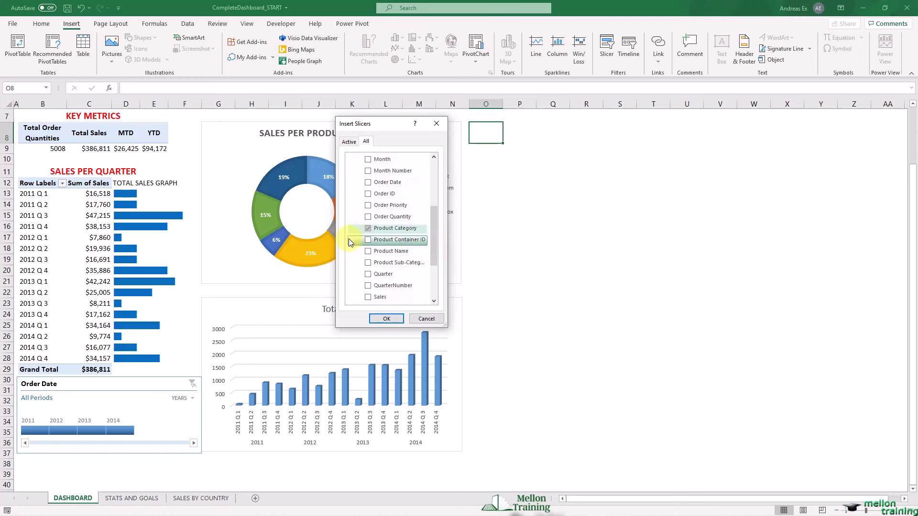
{"action": "left_click", "coordinate": [386, 319]}
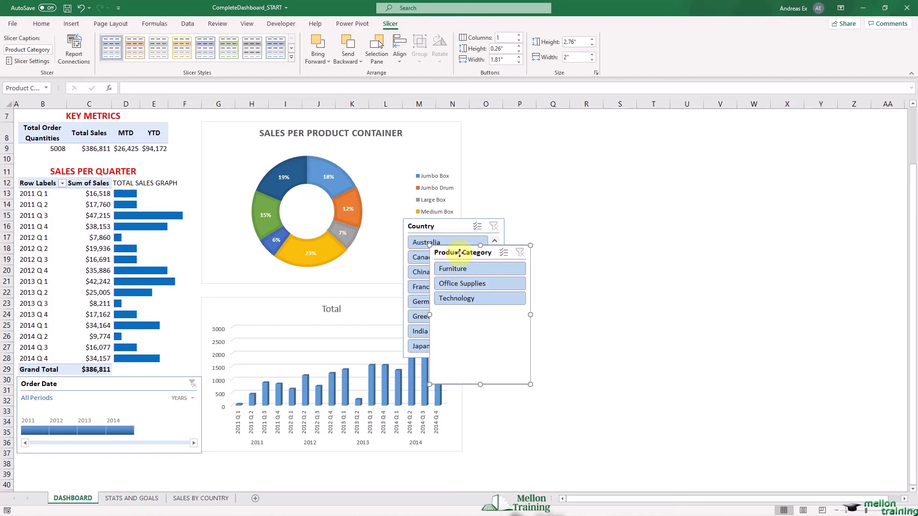
Stack the slicers beside the charts, Product Category above Country, and resize them so all countries fit and they align with the charts
{"action": "left_click_drag", "start_coordinate": [456, 252], "coordinate": [497, 130]}
{"action": "left_click_drag", "start_coordinate": [444, 226], "coordinate": [523, 232]}
{"action": "left_click", "coordinate": [520, 245]}
{"action": "left_click", "coordinate": [522, 271]}
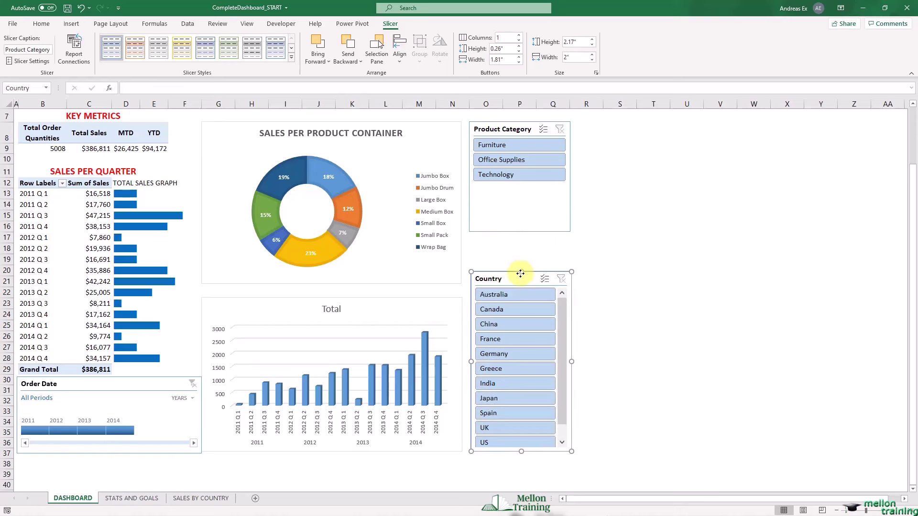
{"action": "left_click_drag", "start_coordinate": [522, 271], "coordinate": [521, 249]}
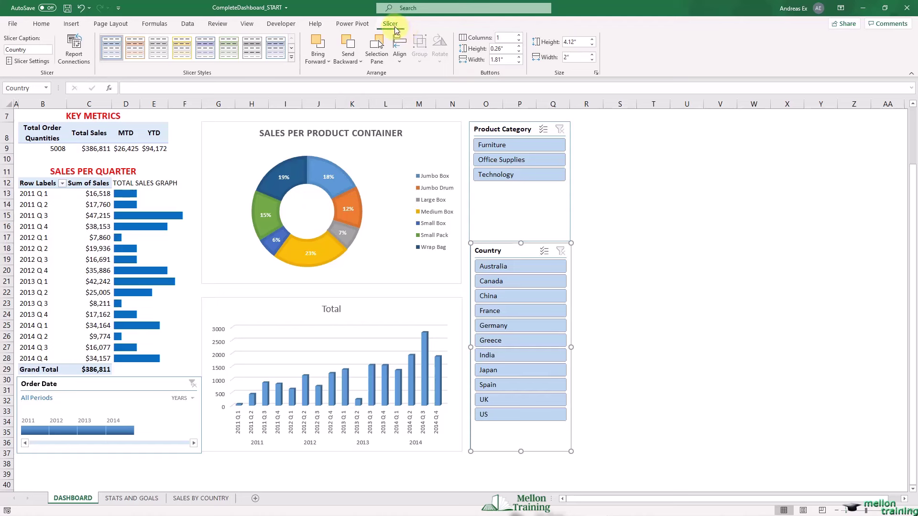
Apply the Light Green, Slicer Style Light 6 style to the Country and Product Category slicers
{"action": "left_click", "coordinate": [228, 56]}
{"action": "left_click", "coordinate": [504, 128]}
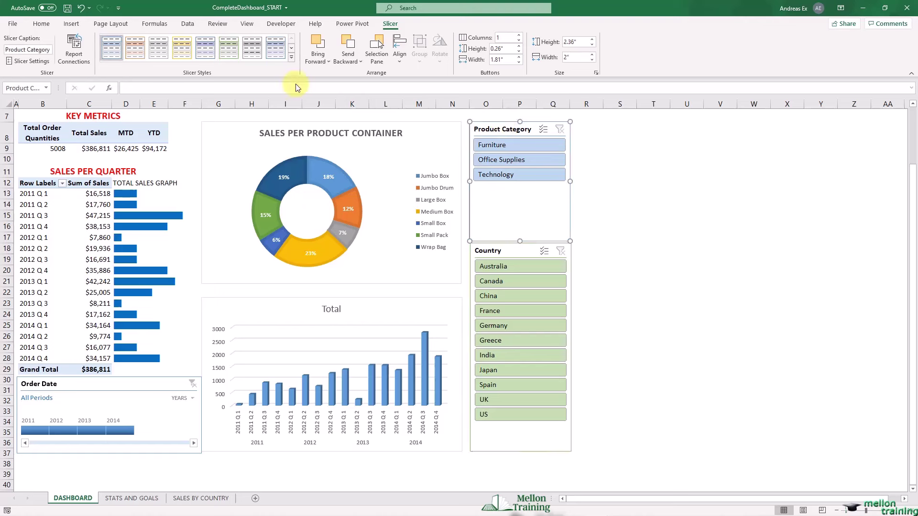
{"action": "left_click", "coordinate": [231, 54]}
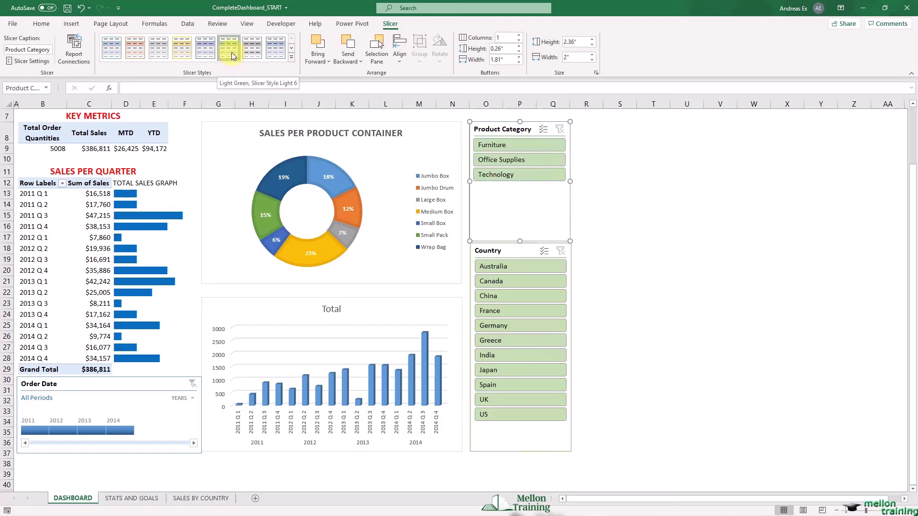
Connect the Product Category slicer to Chart 8, Chart 9, PivotTable1 and PivotTable2 on the DASHBOARD sheet
{"action": "left_click", "coordinate": [74, 50]}
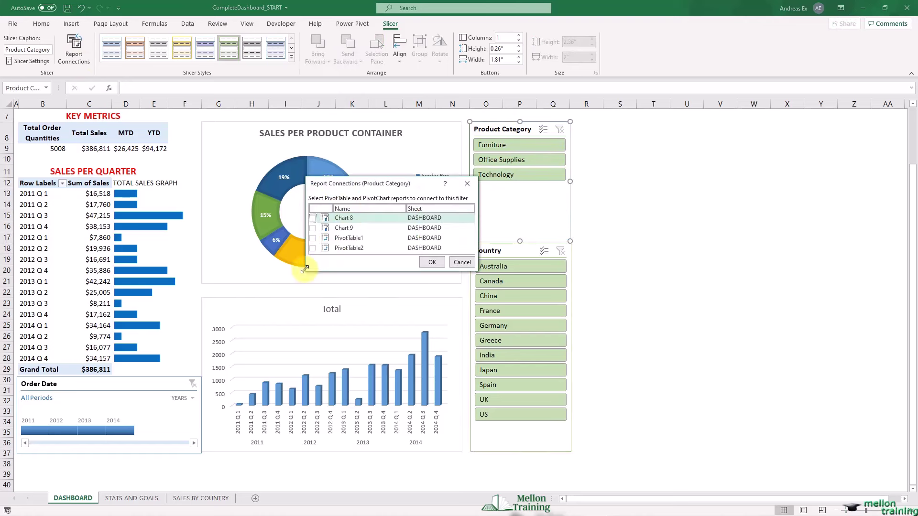
{"action": "left_click", "coordinate": [313, 218]}
{"action": "left_click", "coordinate": [312, 228]}
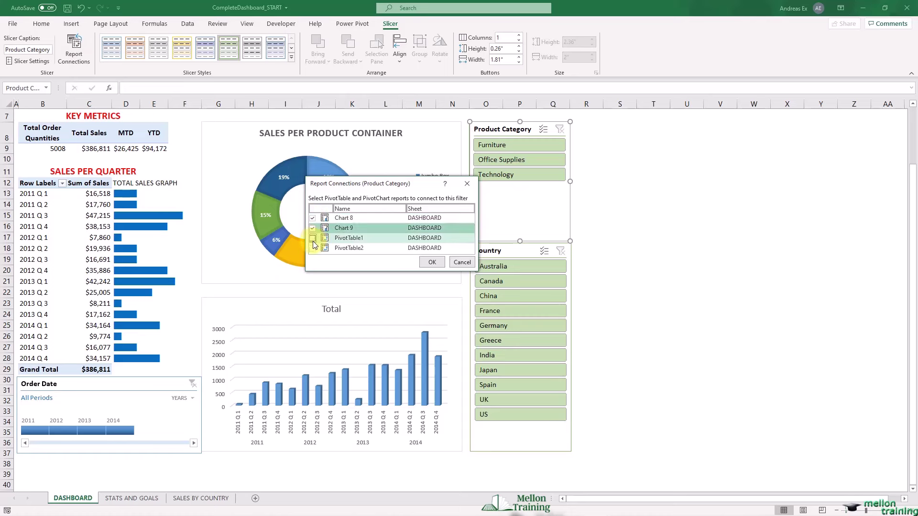
{"action": "left_click", "coordinate": [432, 262]}
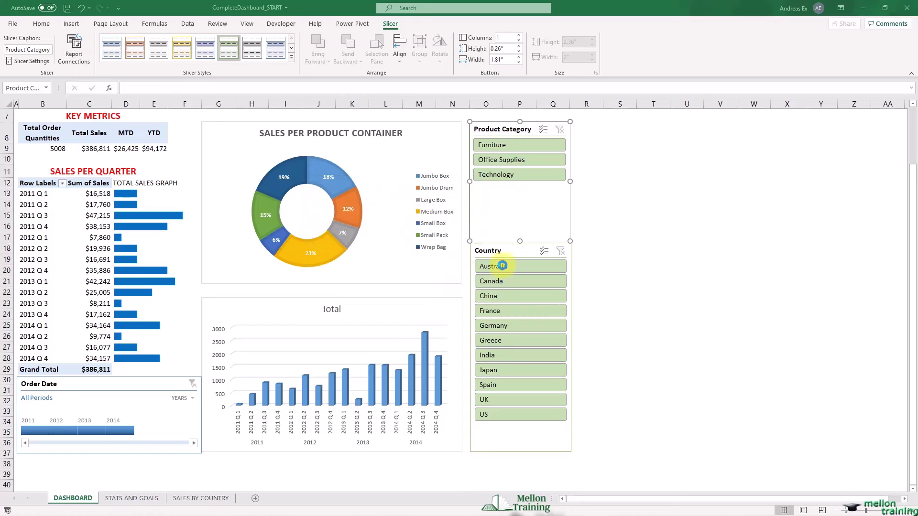
Connect the Country slicer to Chart 8, Chart 9, PivotTable1 and PivotTable2 on the DASHBOARD sheet
{"action": "left_click", "coordinate": [534, 258]}
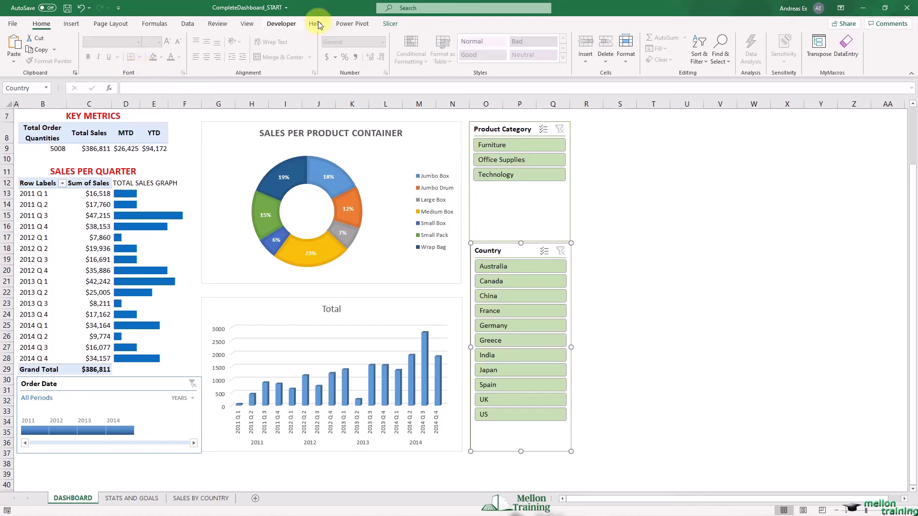
{"action": "left_click", "coordinate": [390, 24]}
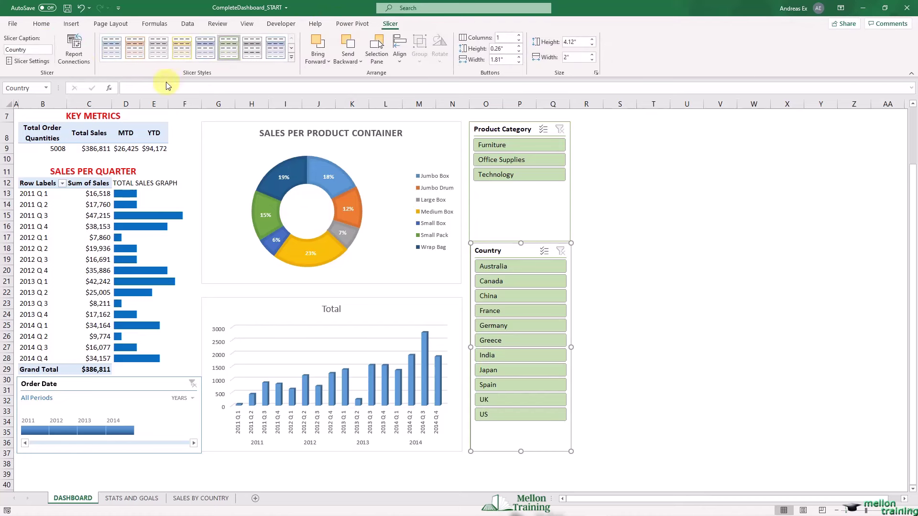
{"action": "left_click", "coordinate": [73, 58]}
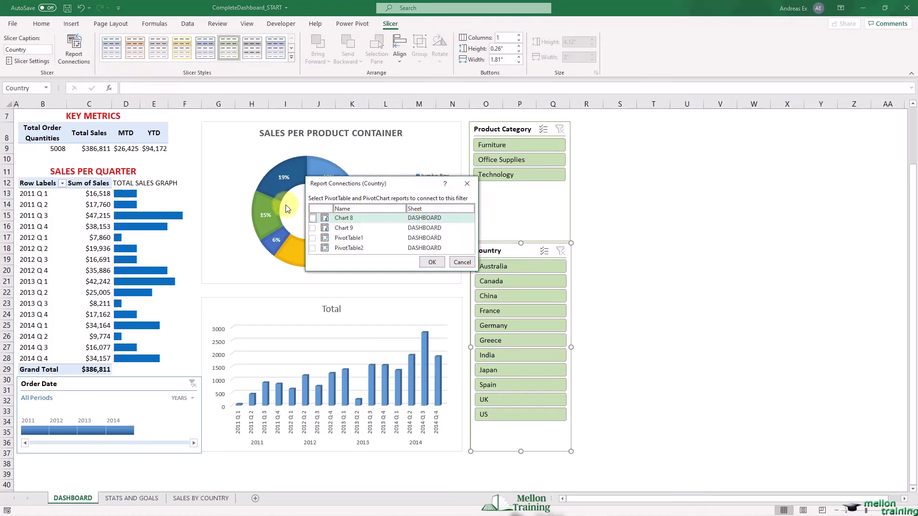
{"action": "left_click", "coordinate": [313, 228]}
{"action": "left_click", "coordinate": [313, 238]}
{"action": "left_click", "coordinate": [313, 248]}
{"action": "left_click", "coordinate": [431, 264]}
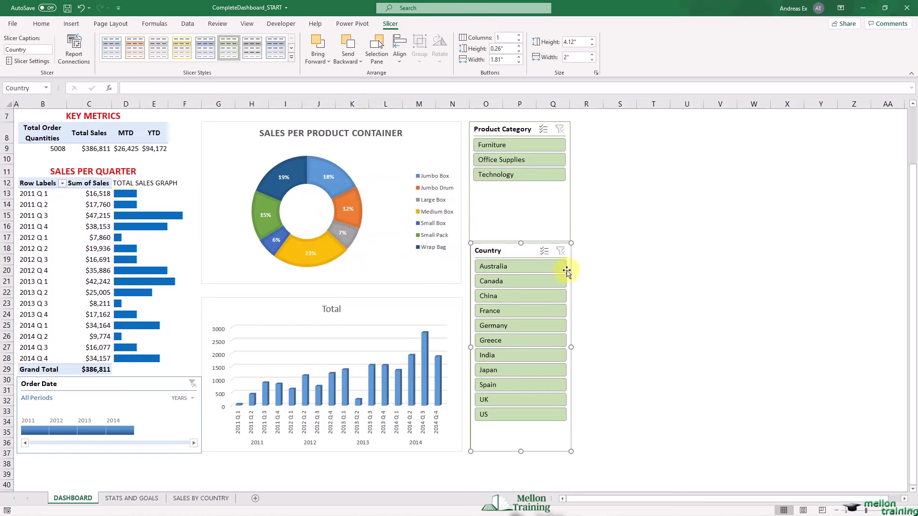
Test both slicers by filtering to Australia and clearing it, and by filtering to Furniture and clearing it
{"action": "left_click", "coordinate": [541, 265]}
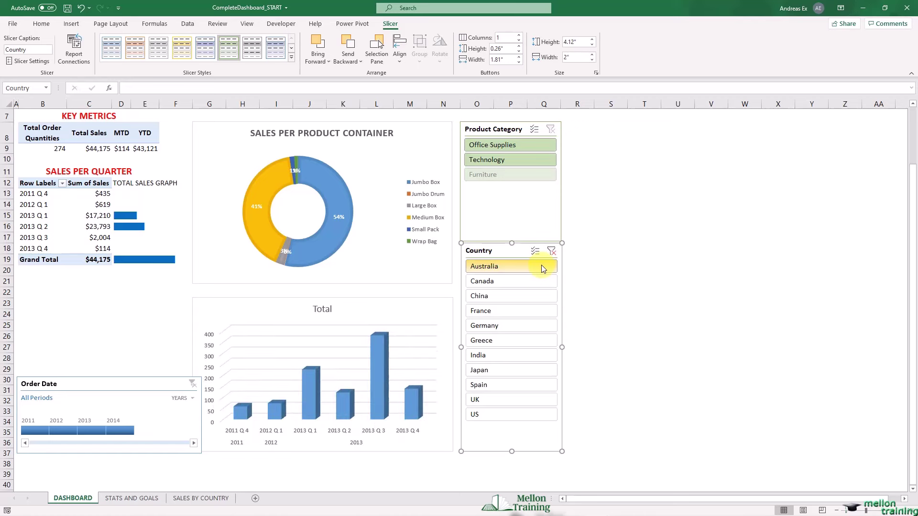
{"action": "left_click", "coordinate": [551, 251]}
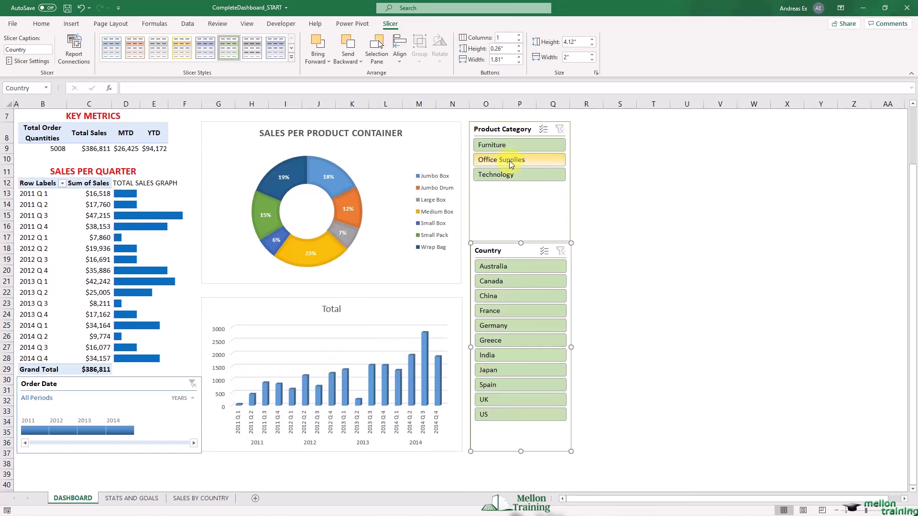
{"action": "left_click", "coordinate": [520, 147]}
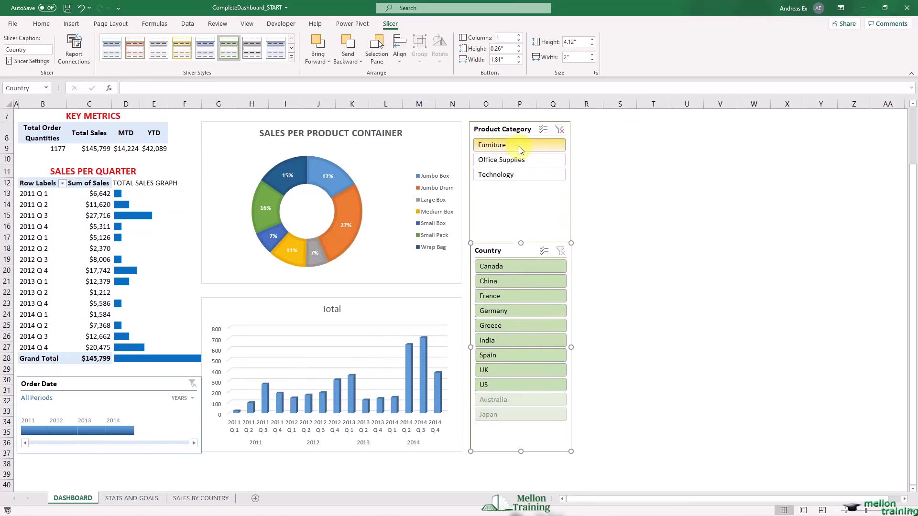
{"action": "left_click", "coordinate": [559, 130]}
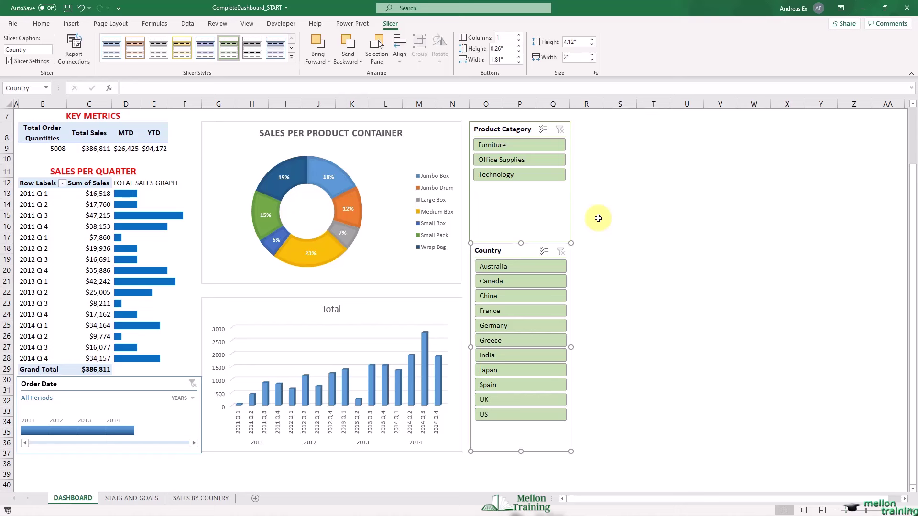
Change the lower column chart's title to SALES PER QUARTER and make it bold
{"action": "left_click", "coordinate": [333, 309]}
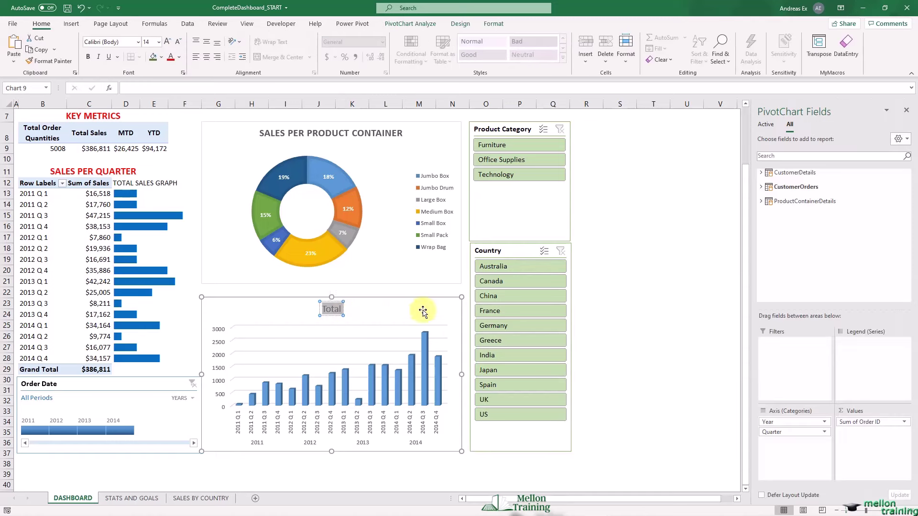
{"action": "type", "text": "SALES PER QUARTER"}
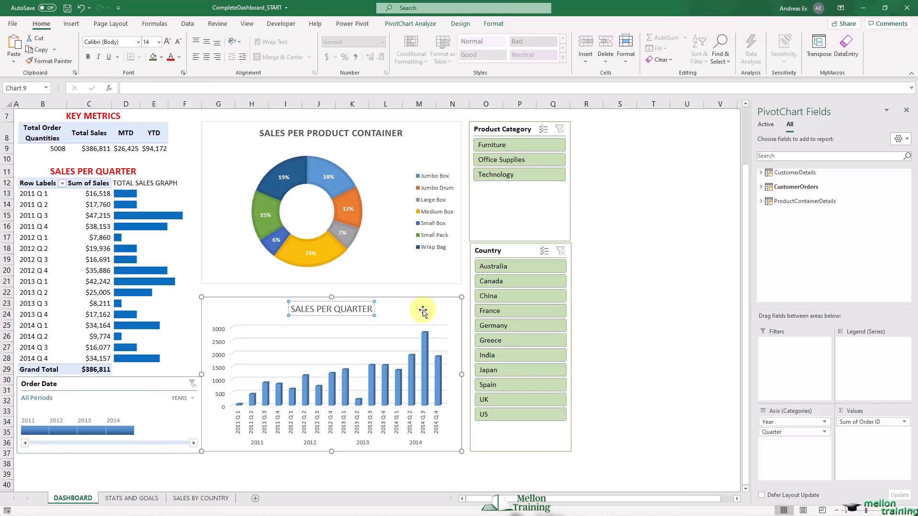
{"action": "triple_click", "coordinate": [348, 310]}
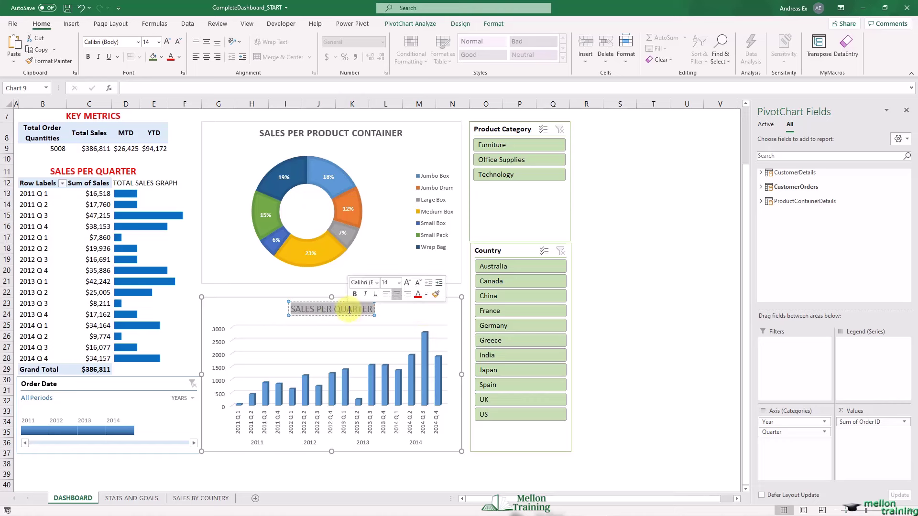
{"action": "left_click", "coordinate": [88, 57]}
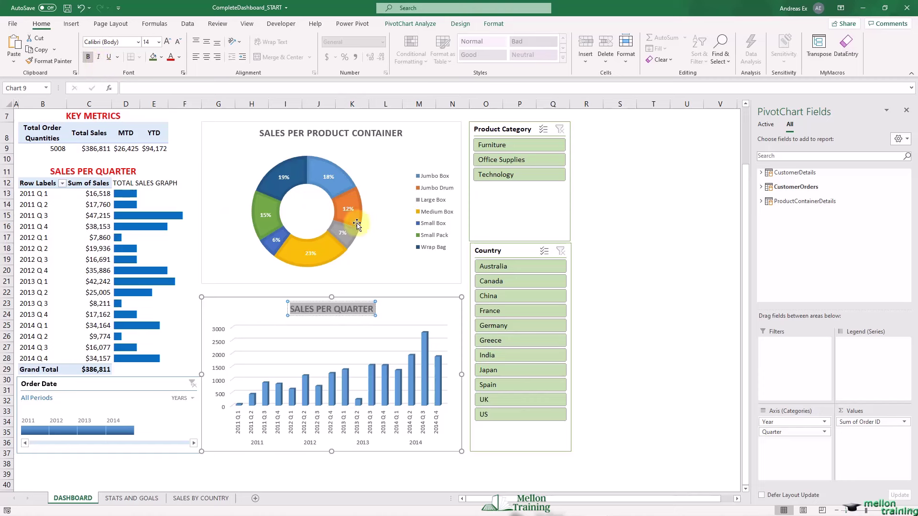
{"action": "left_click", "coordinate": [395, 307]}
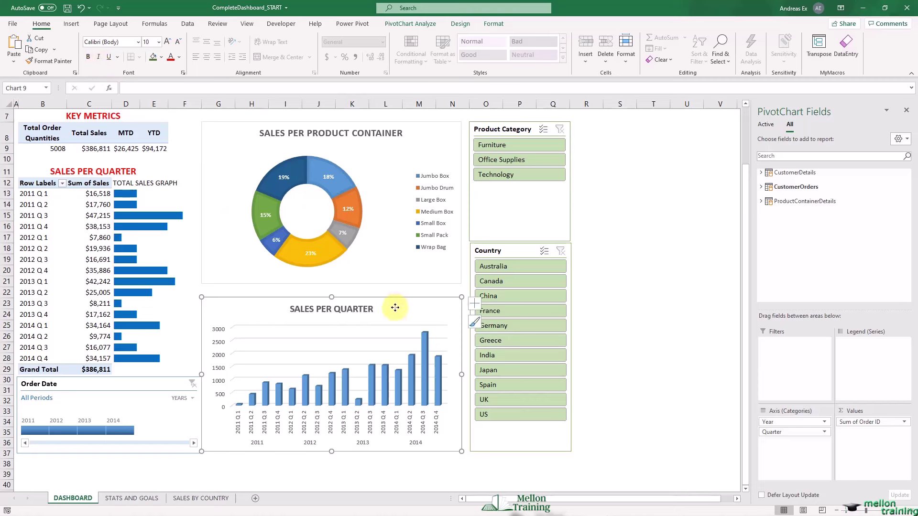
Test the Country slicer by filtering the dashboard to Greece and clearing the filter
{"action": "left_click", "coordinate": [512, 341]}
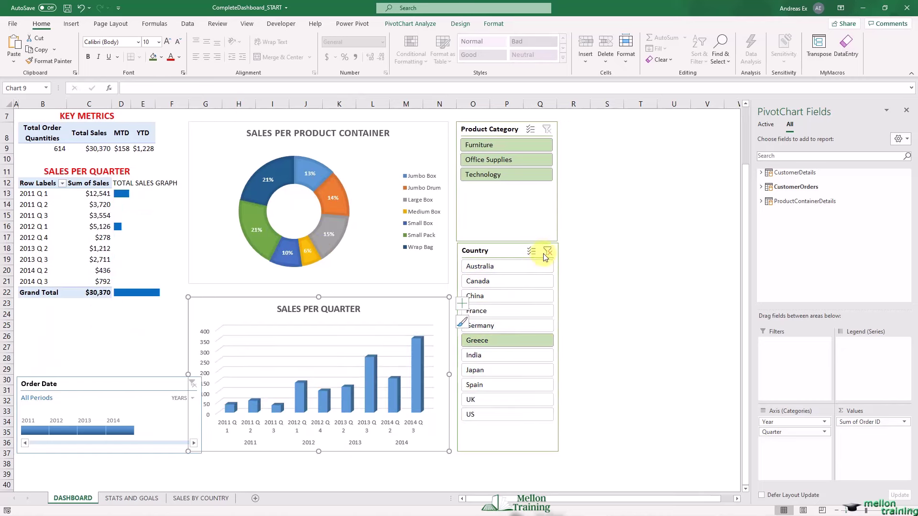
{"action": "left_click", "coordinate": [546, 252]}
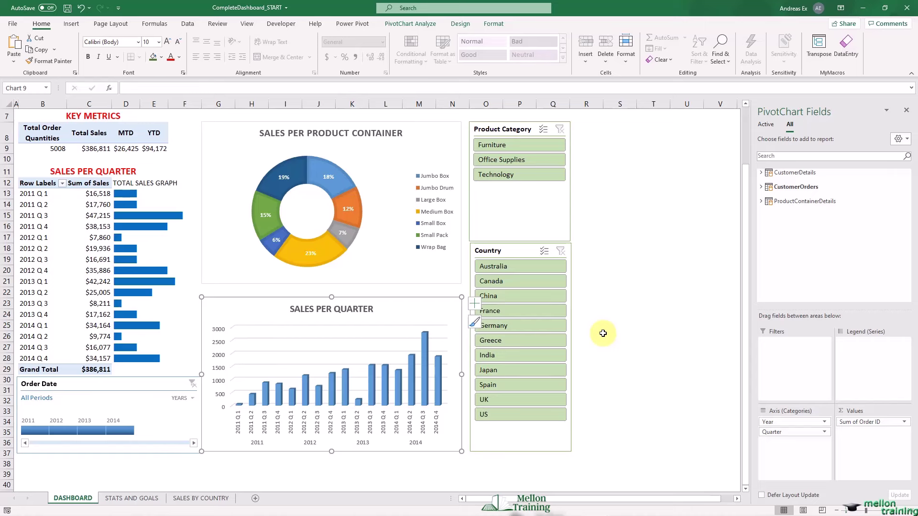
{"action": "left_click", "coordinate": [602, 333]}
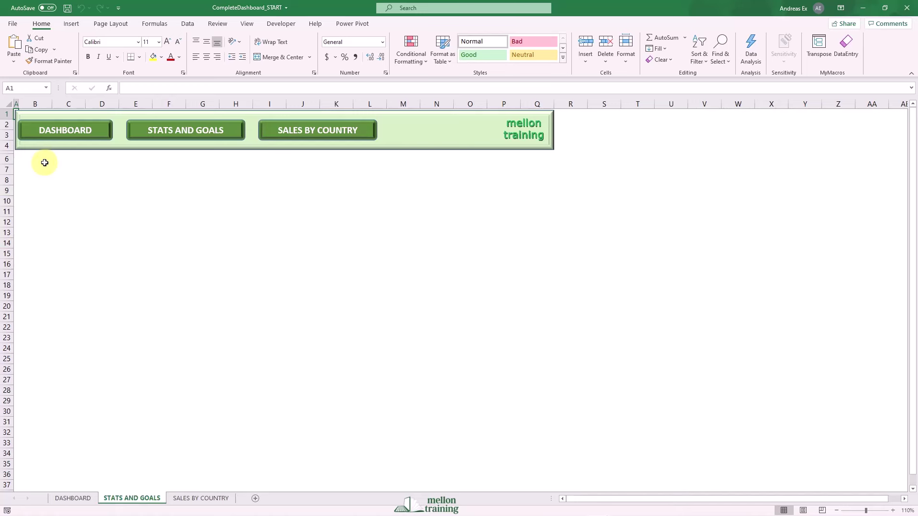
Insert four PivotCharts from the Power Pivot data model onto the existing STATS AND GOALS sheet at cell B6
{"action": "left_click", "coordinate": [44, 162]}
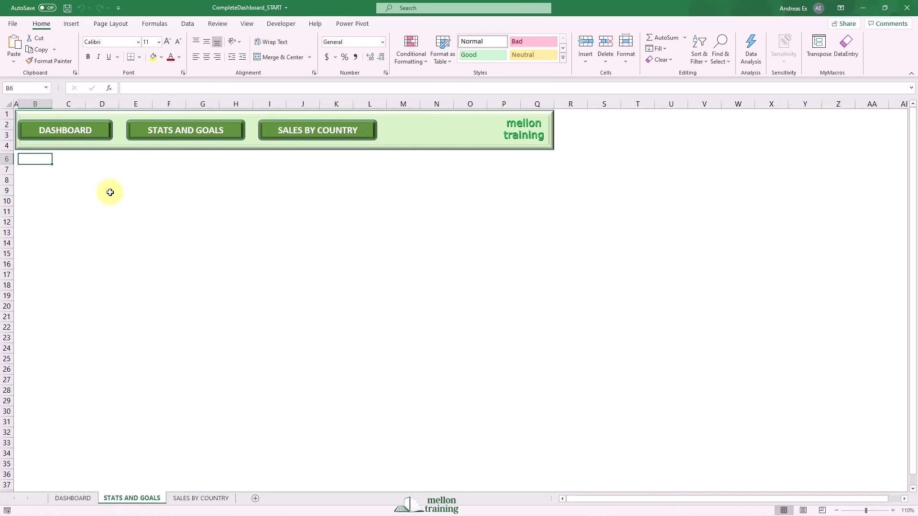
{"action": "left_click", "coordinate": [357, 25]}
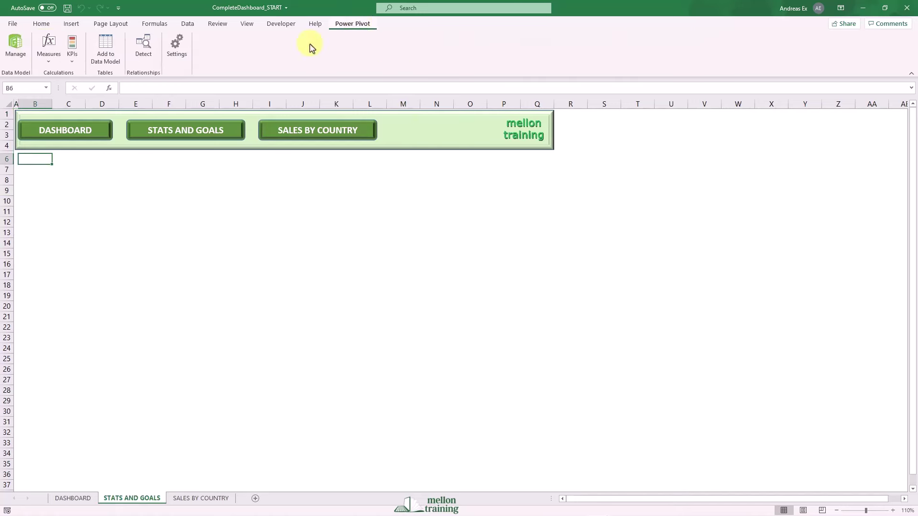
{"action": "left_click", "coordinate": [22, 55]}
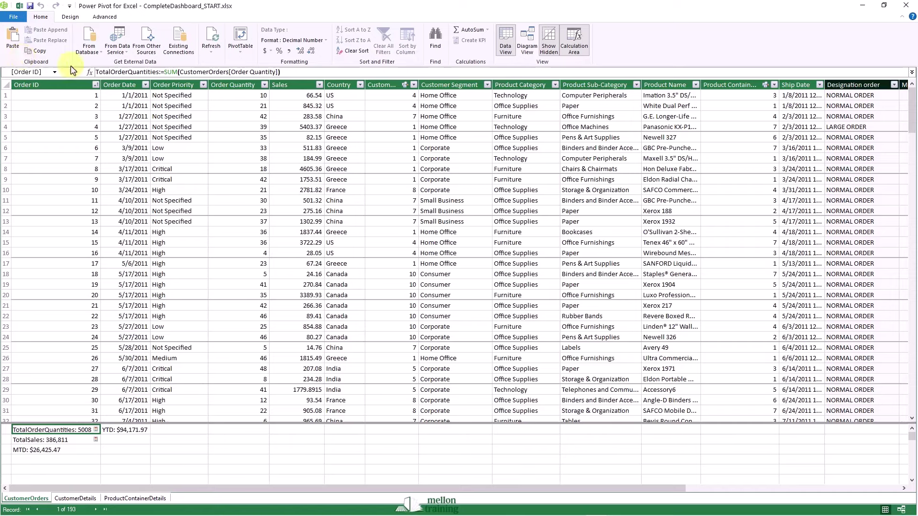
{"action": "left_click", "coordinate": [241, 53]}
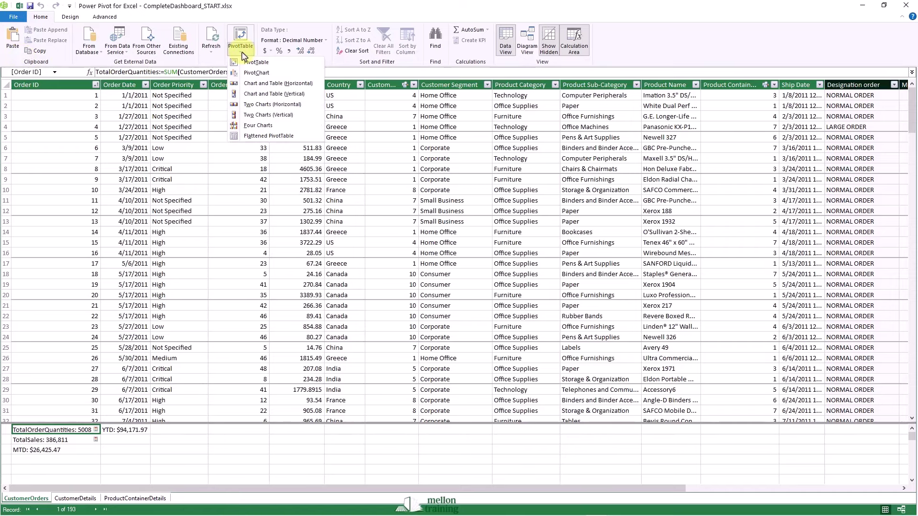
{"action": "left_click", "coordinate": [301, 126]}
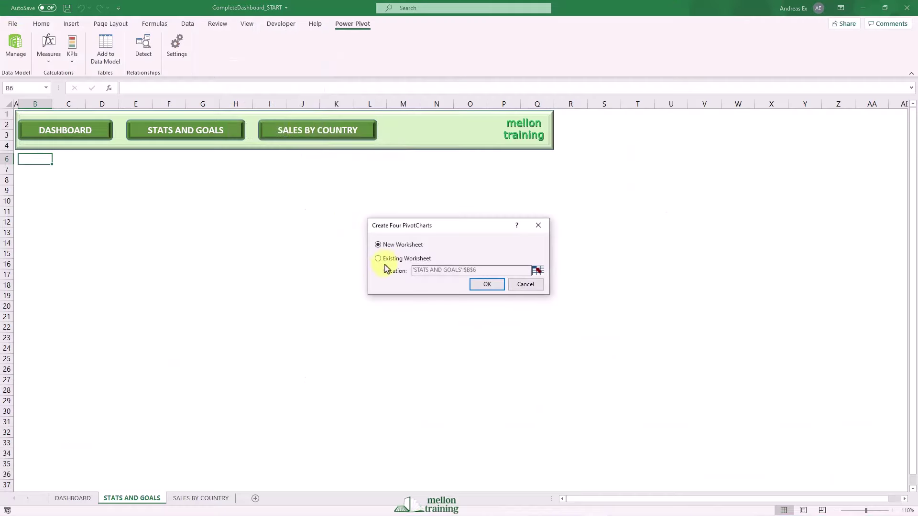
{"action": "left_click", "coordinate": [383, 259]}
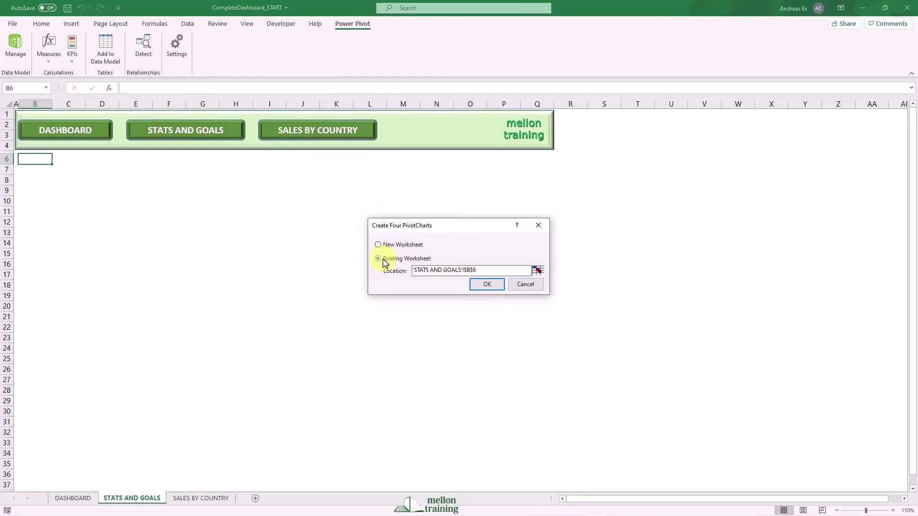
{"action": "left_click", "coordinate": [485, 285]}
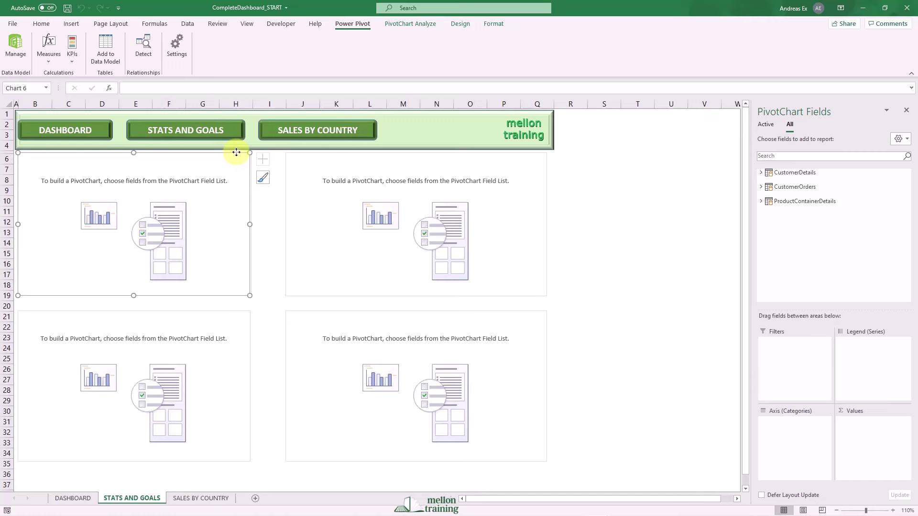
Build the upper-left PivotChart with Last Name from CustomerDetails as categories and the sum of Sales from CustomerOrders as values
{"action": "left_click", "coordinate": [761, 173]}
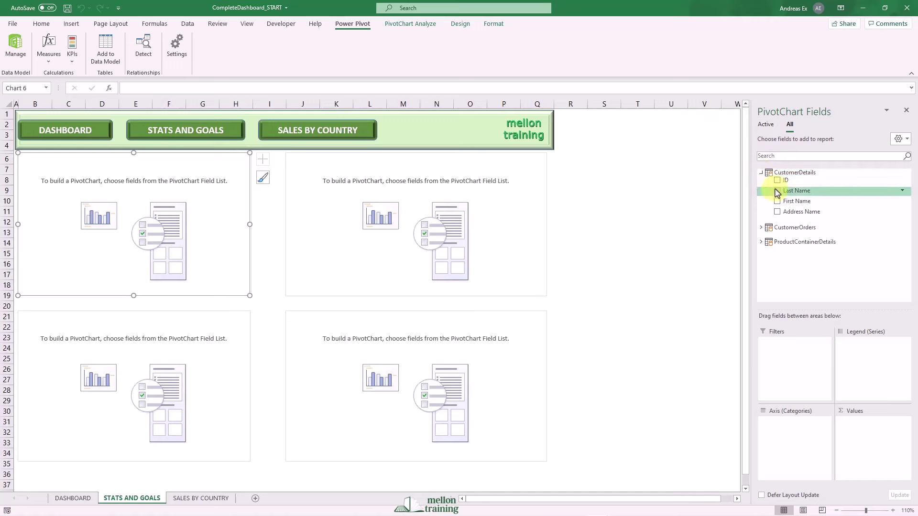
{"action": "left_click", "coordinate": [776, 191]}
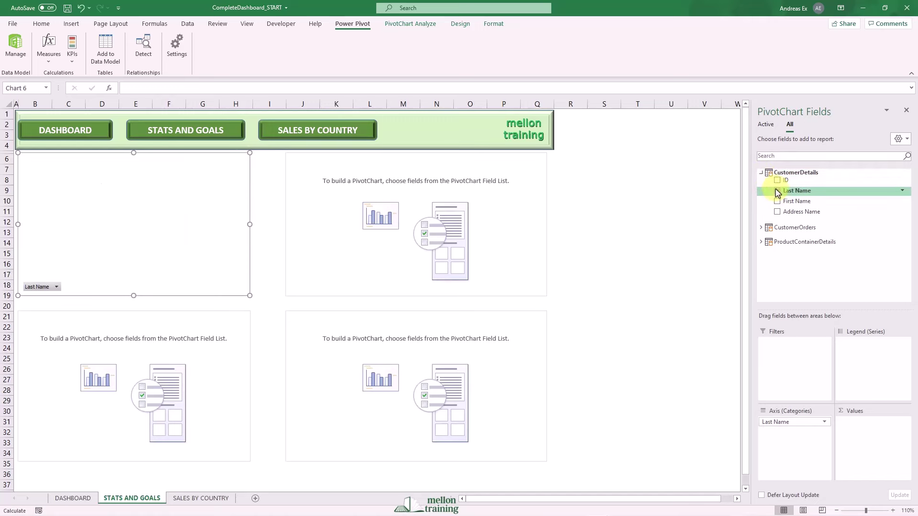
{"action": "left_click", "coordinate": [761, 228]}
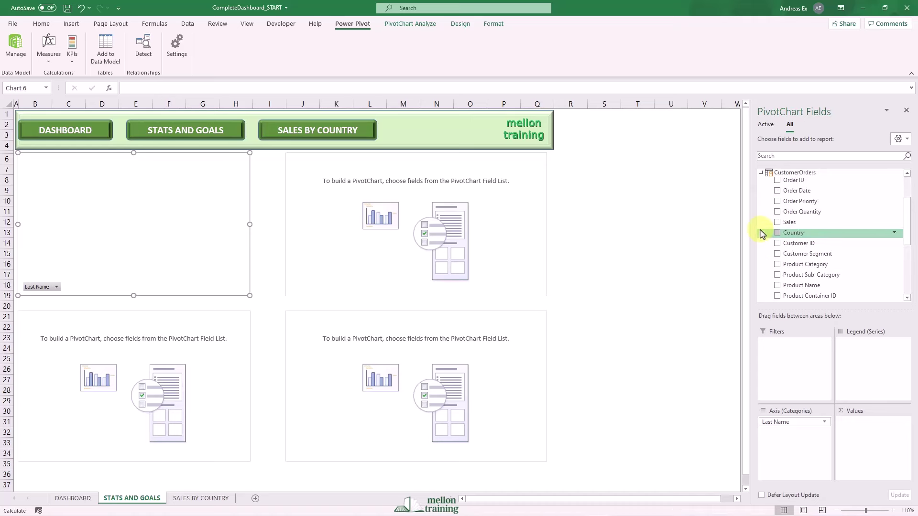
{"action": "scroll", "coordinate": [765, 233], "scroll_direction": "down", "scroll_amount": 4}
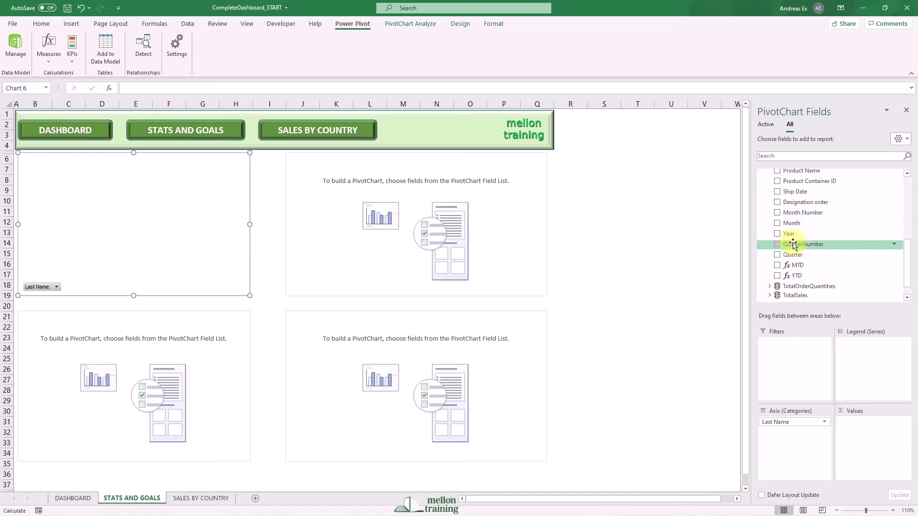
{"action": "scroll", "coordinate": [779, 212], "scroll_direction": "up", "scroll_amount": 2}
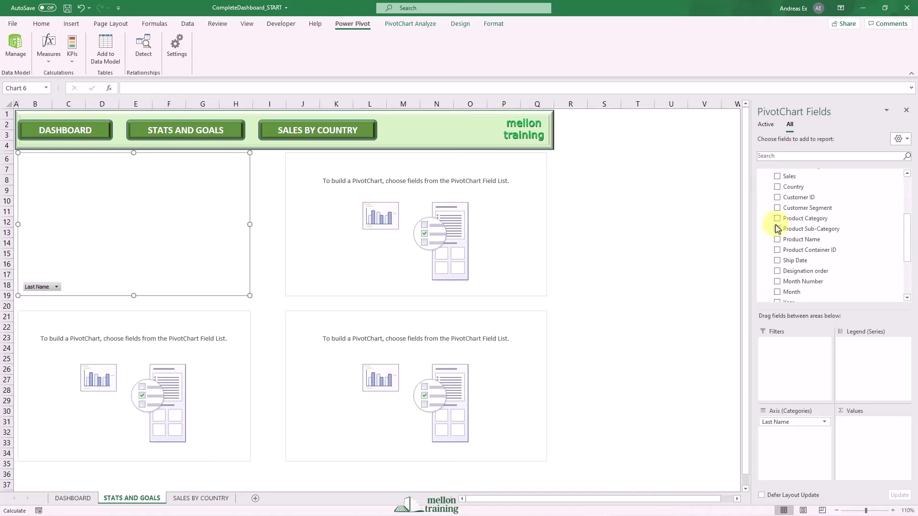
{"action": "left_click", "coordinate": [777, 177]}
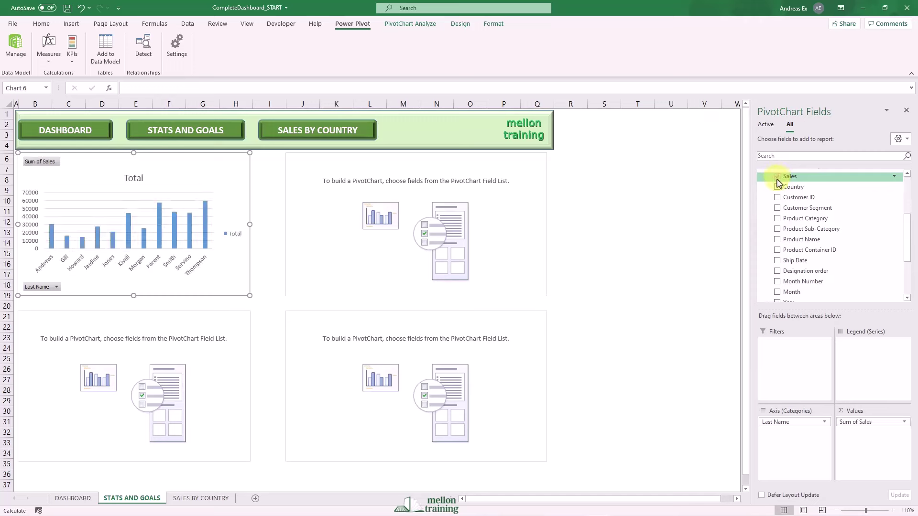
Change the upper-left sales chart to a 3-D Clustered Bar and apply the first chart style to it
{"action": "left_click", "coordinate": [459, 24]}
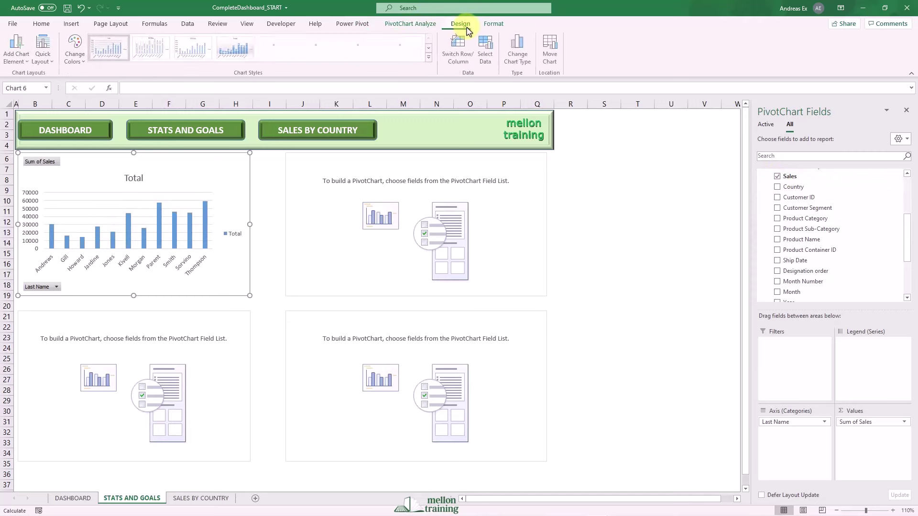
{"action": "left_click", "coordinate": [526, 60]}
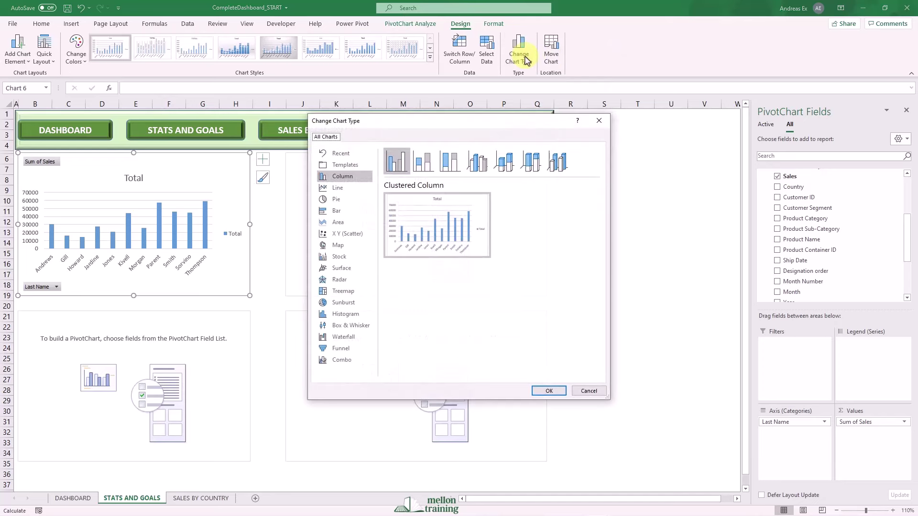
{"action": "left_click", "coordinate": [334, 213]}
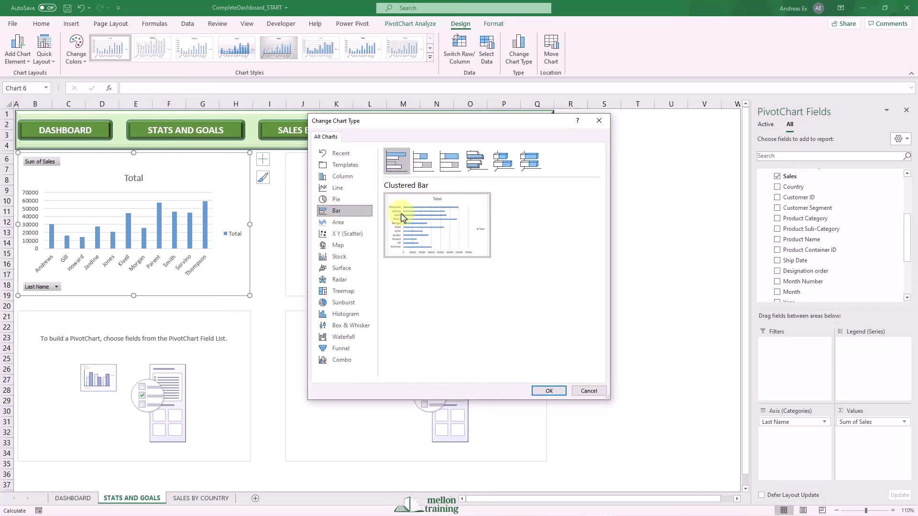
{"action": "left_click", "coordinate": [479, 164]}
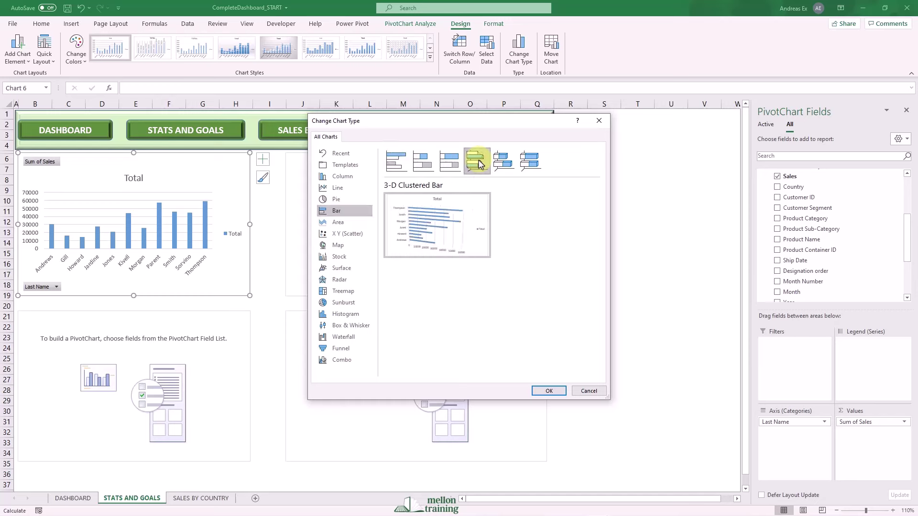
{"action": "left_click", "coordinate": [551, 390]}
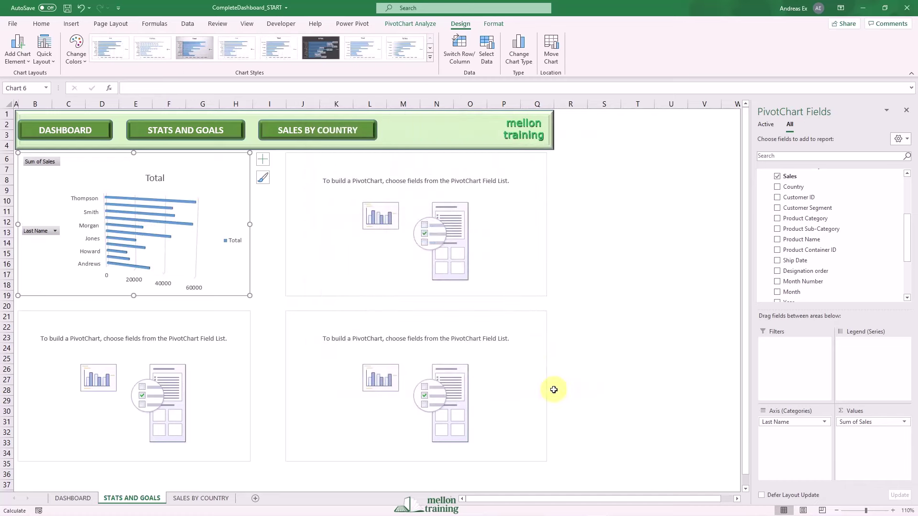
{"action": "left_click", "coordinate": [107, 56]}
Delete the legend from the bar chart and hide all of its field buttons
{"action": "left_click", "coordinate": [237, 241]}
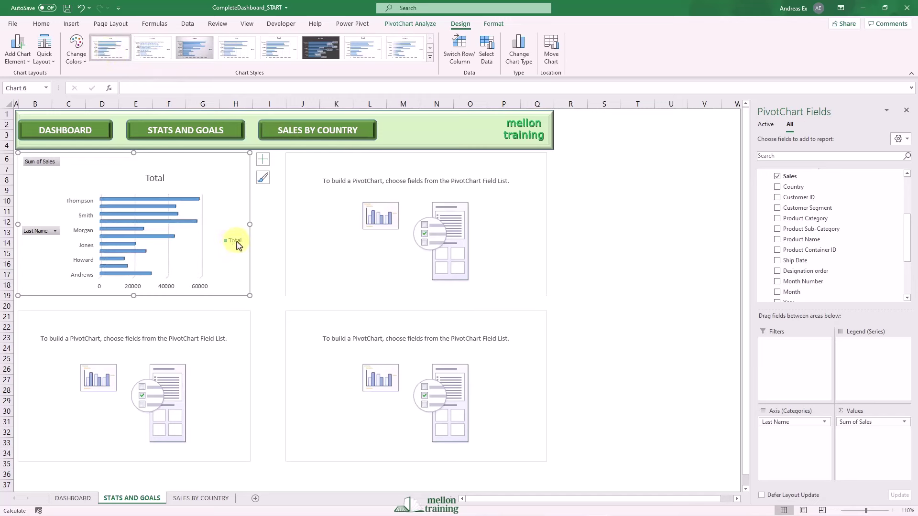
{"action": "key", "text": "Delete"}
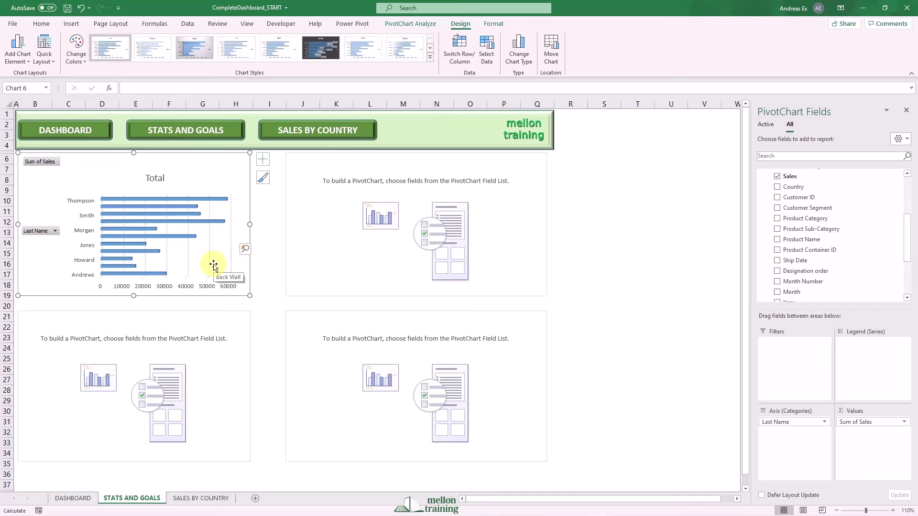
{"action": "left_click", "coordinate": [400, 27]}
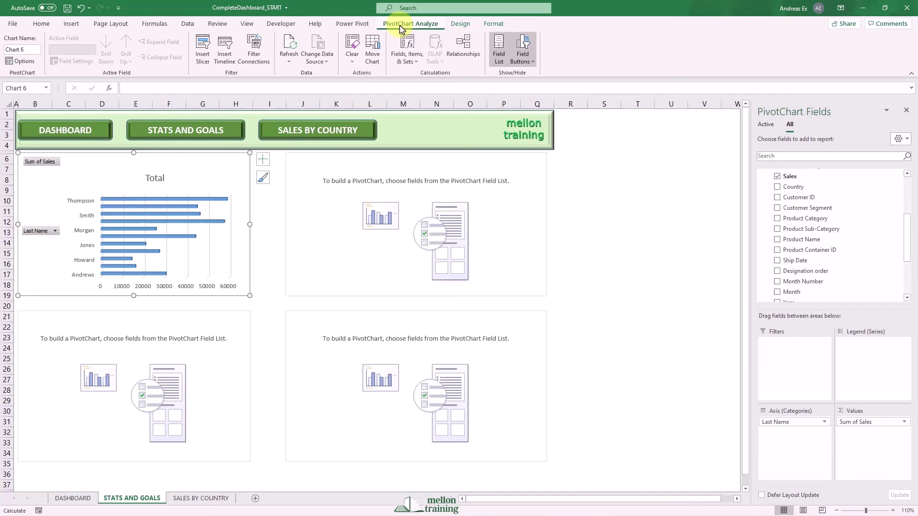
{"action": "left_click", "coordinate": [530, 61]}
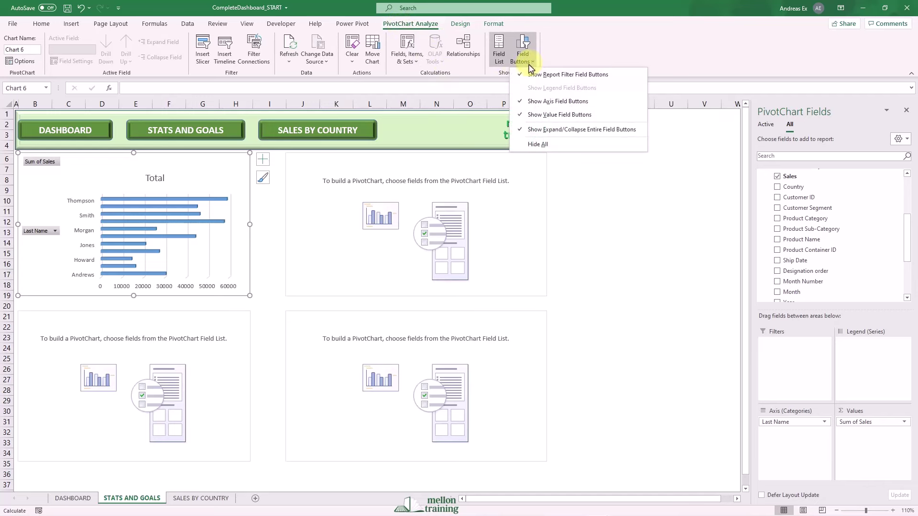
{"action": "left_click", "coordinate": [547, 144]}
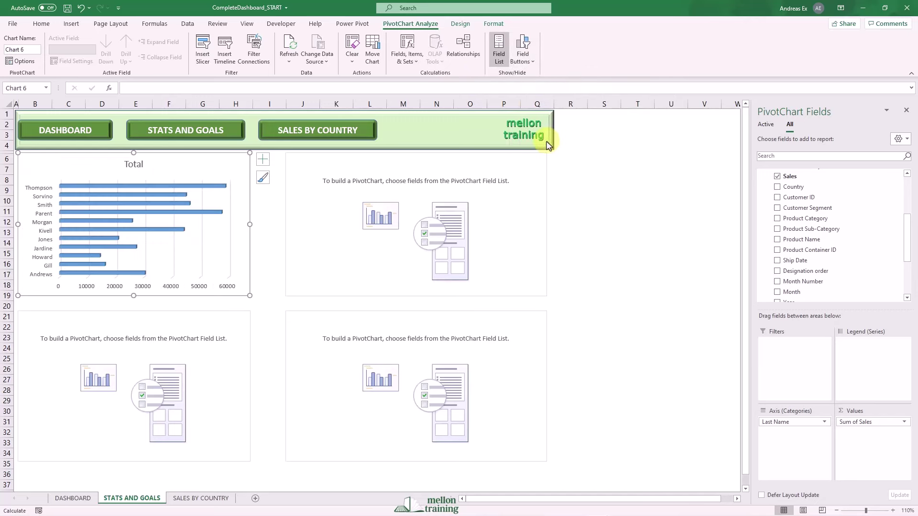
Change the bar chart's title to SALES PER CUSTOMER and make it bold
{"action": "left_click", "coordinate": [133, 164]}
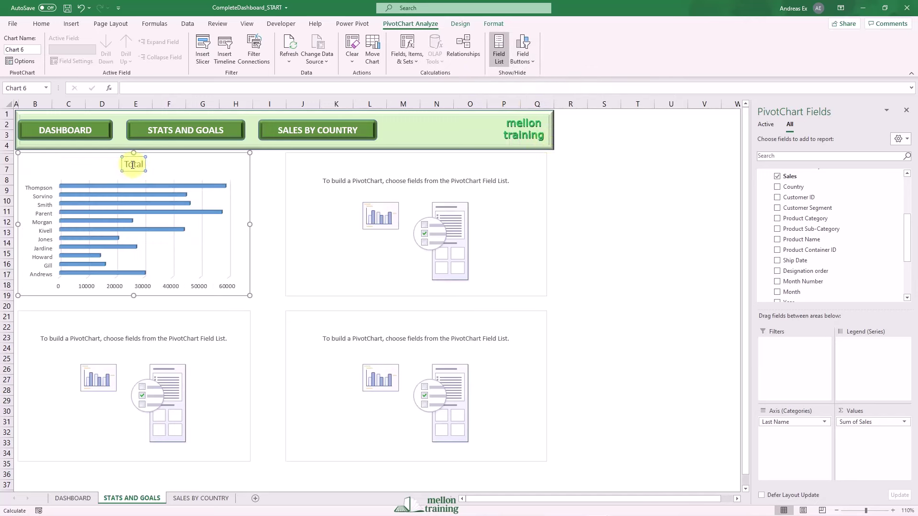
{"action": "double_click", "coordinate": [133, 165]}
{"action": "type", "text": "SALES"}
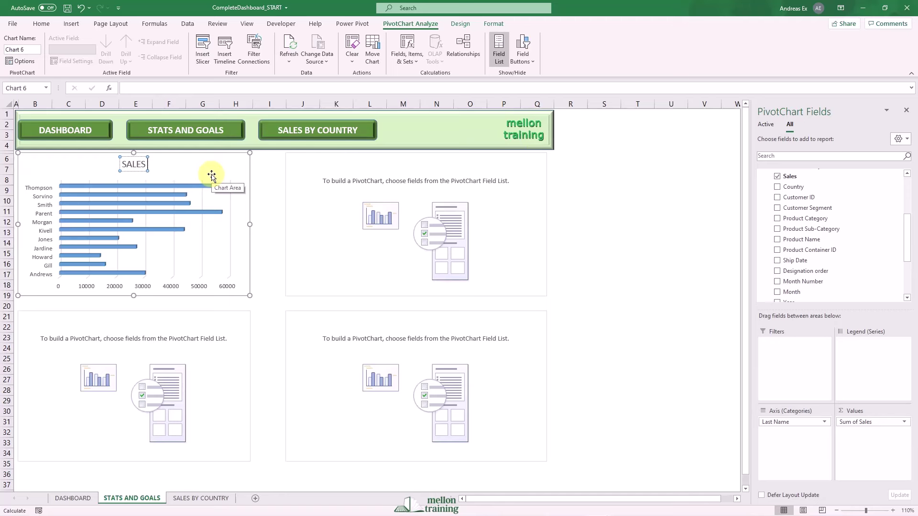
{"action": "type", "text": " PER CUST"}
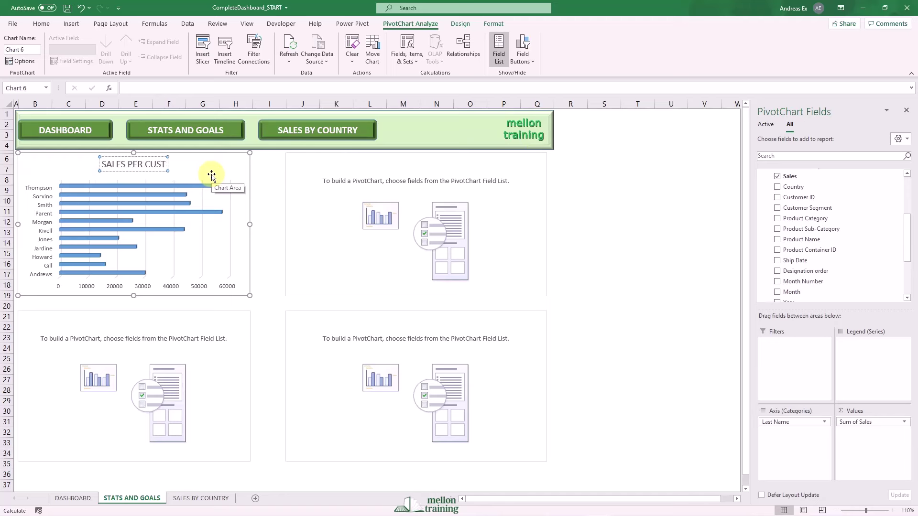
{"action": "type", "text": "OMER"}
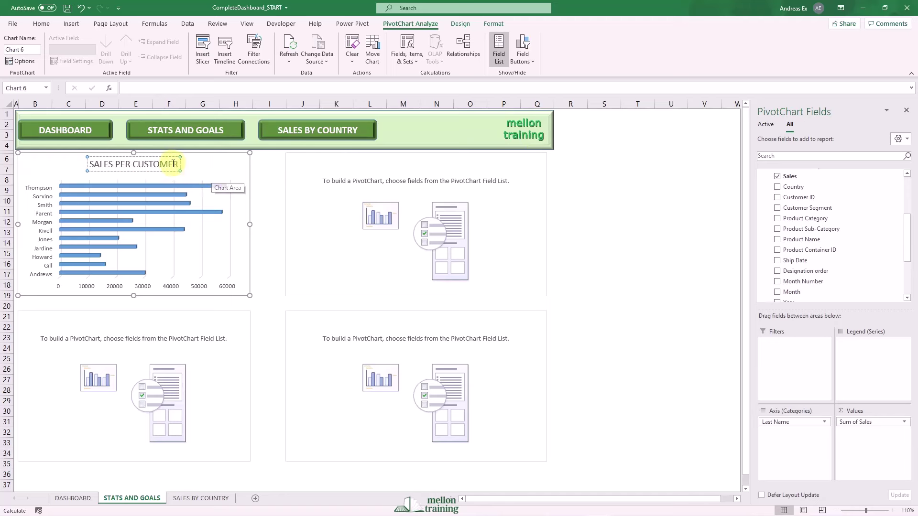
{"action": "right_click", "coordinate": [116, 165]}
{"action": "triple_click", "coordinate": [116, 165]}
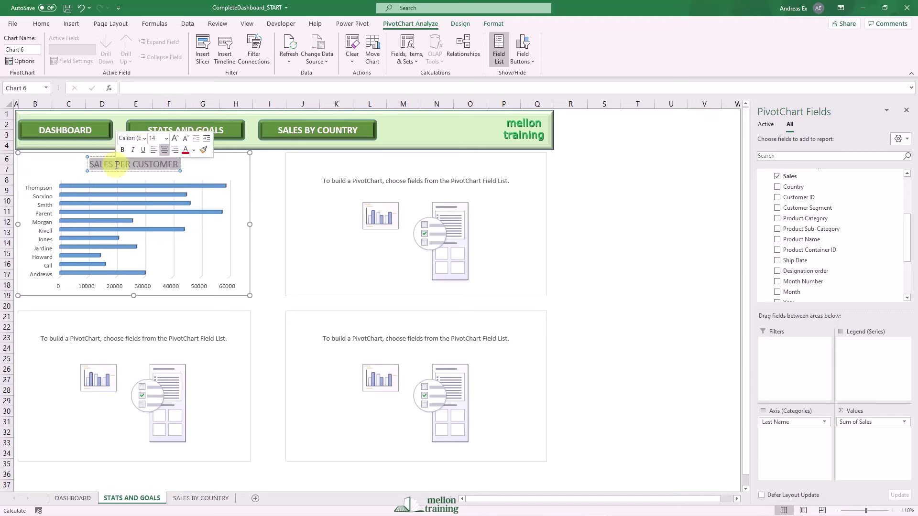
{"action": "left_click", "coordinate": [41, 23]}
{"action": "left_click", "coordinate": [88, 58]}
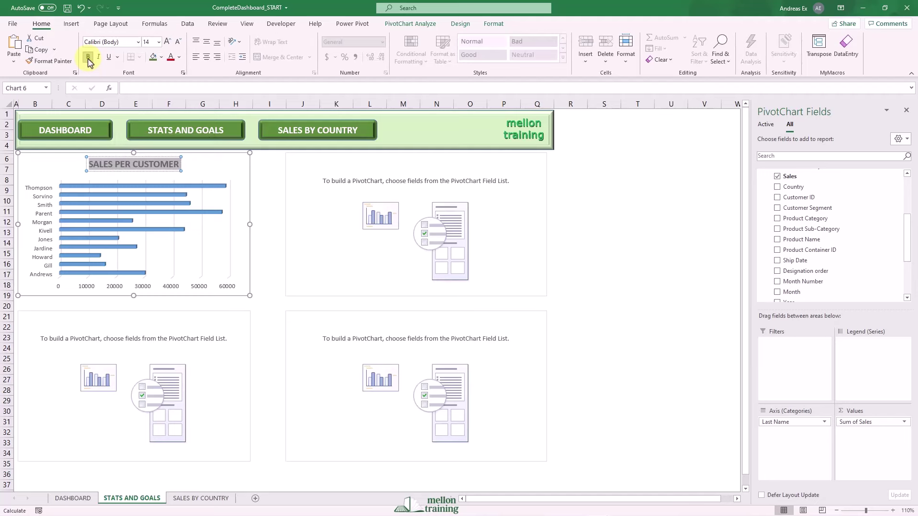
{"action": "left_click", "coordinate": [266, 180]}
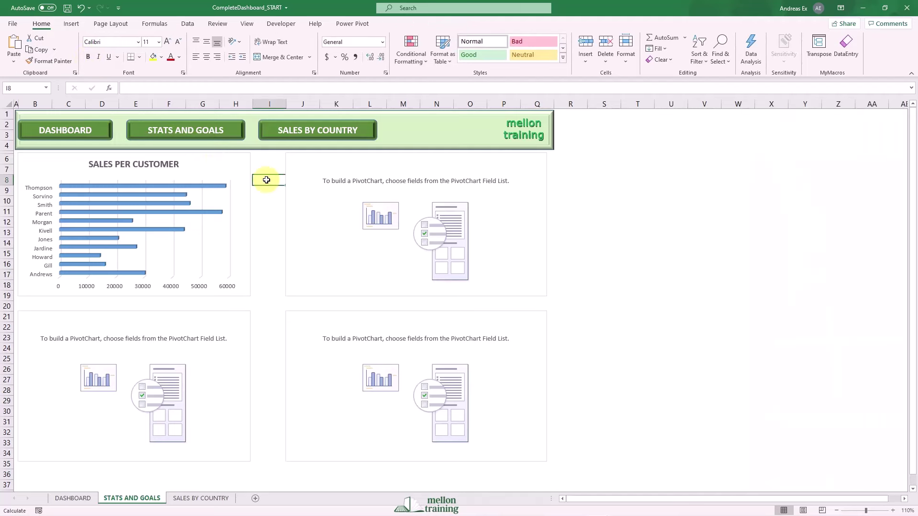
Build the upper-right PivotChart with Customer Segment as categories and the sum of Sales as values
{"action": "left_click", "coordinate": [287, 154]}
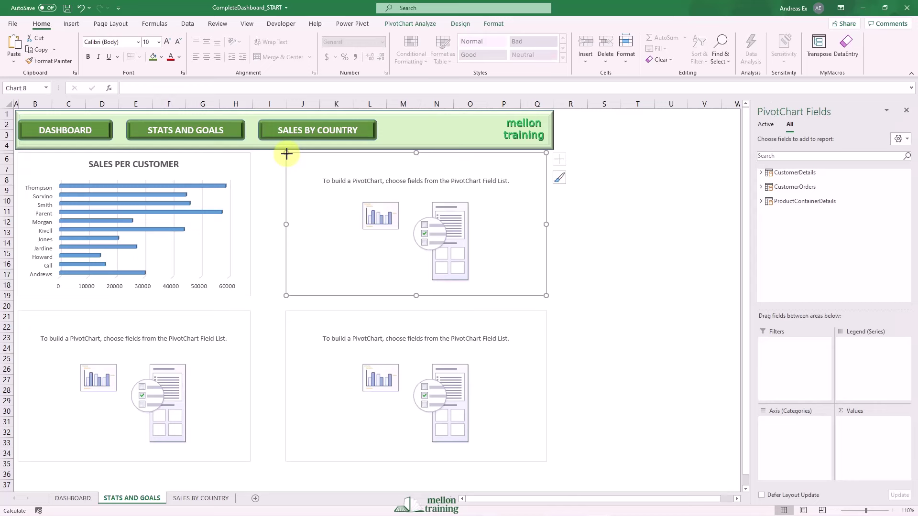
{"action": "left_click", "coordinate": [761, 187]}
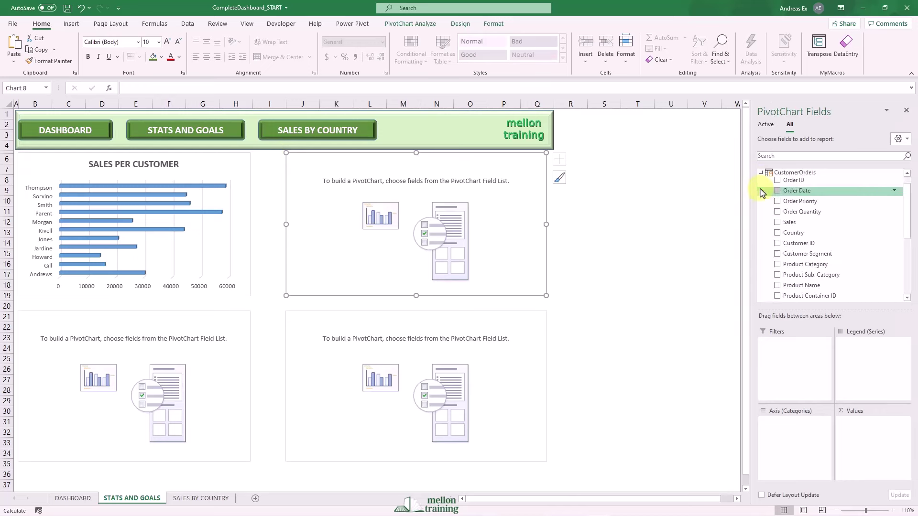
{"action": "left_click", "coordinate": [778, 222]}
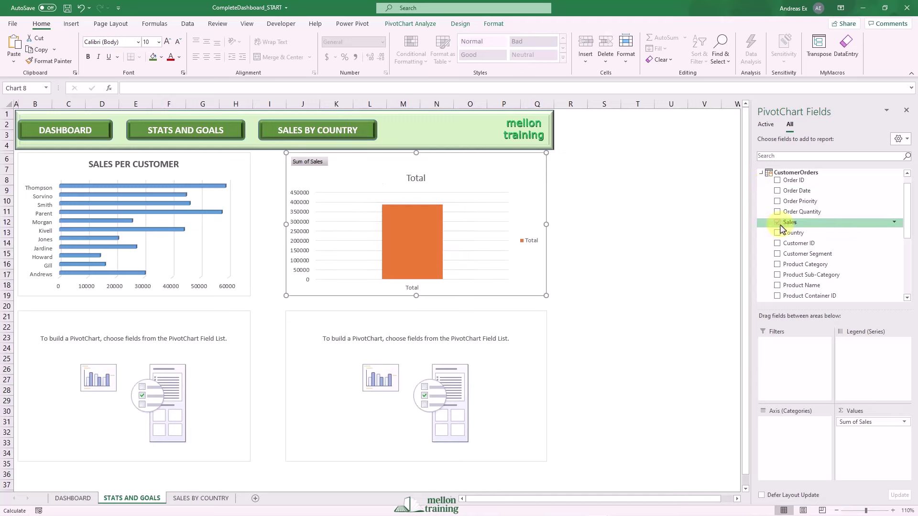
{"action": "left_click", "coordinate": [777, 254]}
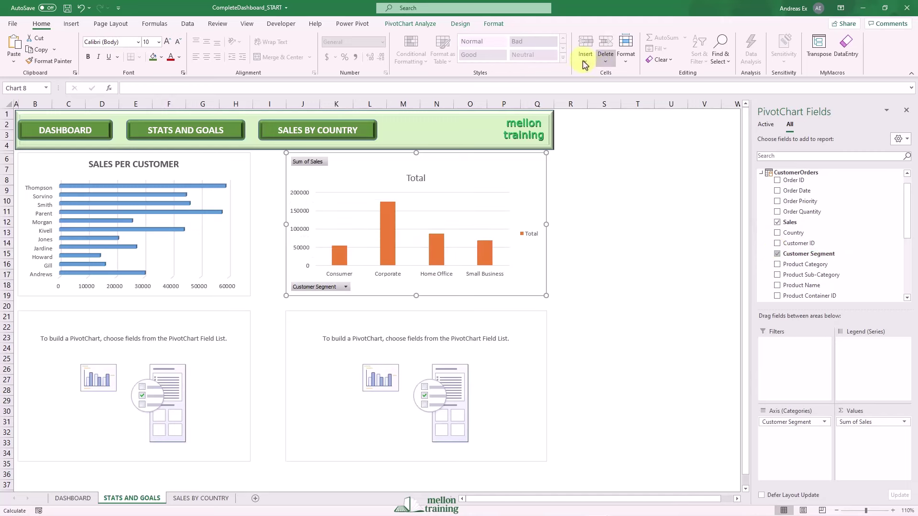
{"action": "left_click", "coordinate": [460, 24]}
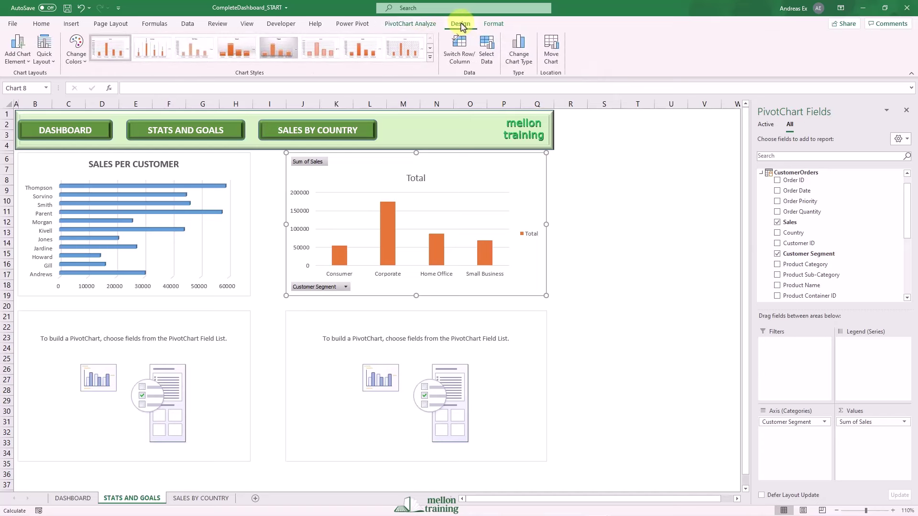
Change the Customer Segment sales chart to a 3-D Pie and apply the eighth chart style to it
{"action": "left_click", "coordinate": [528, 61]}
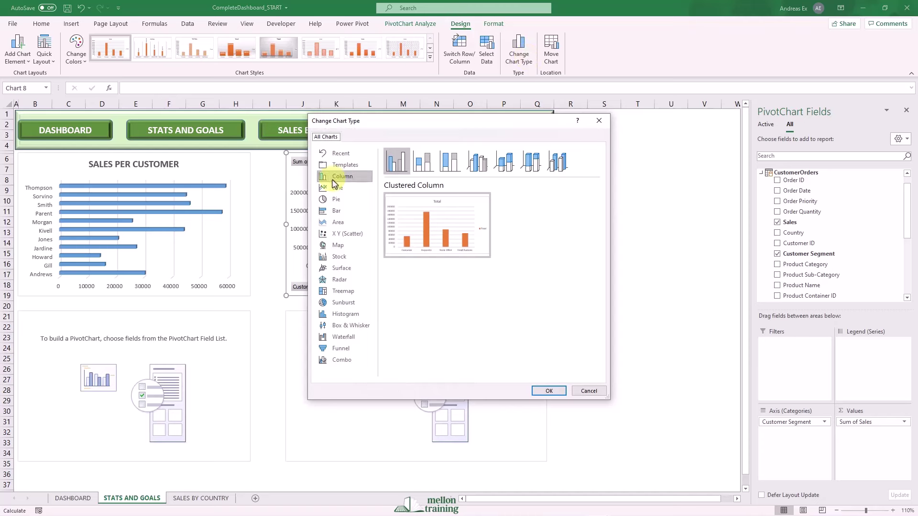
{"action": "left_click", "coordinate": [334, 201]}
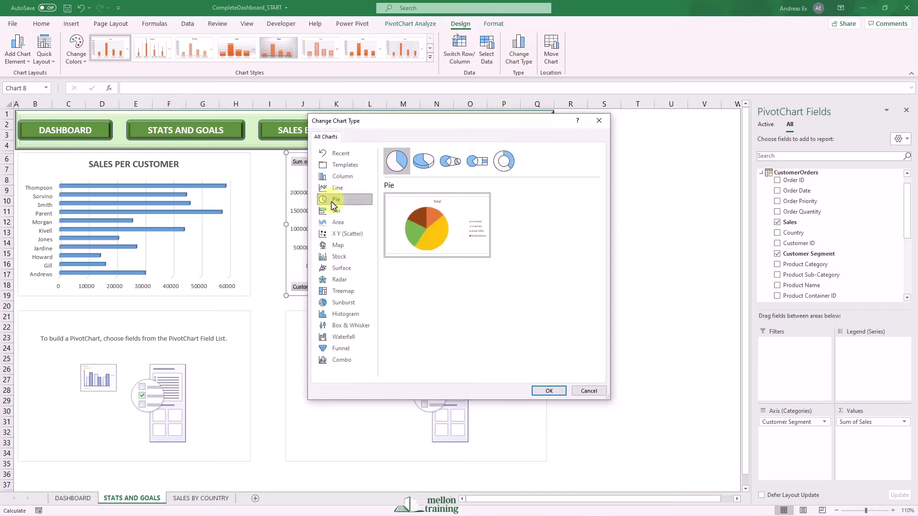
{"action": "left_click", "coordinate": [425, 163]}
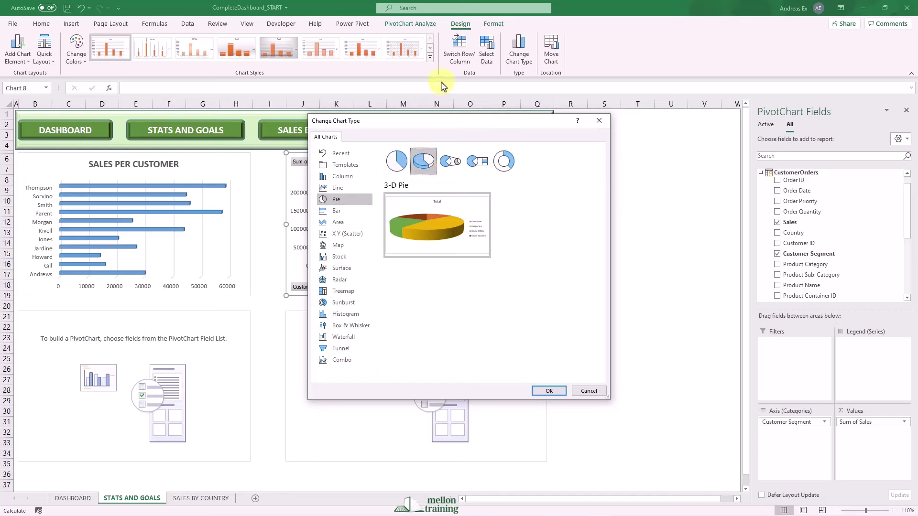
{"action": "left_click", "coordinate": [547, 392]}
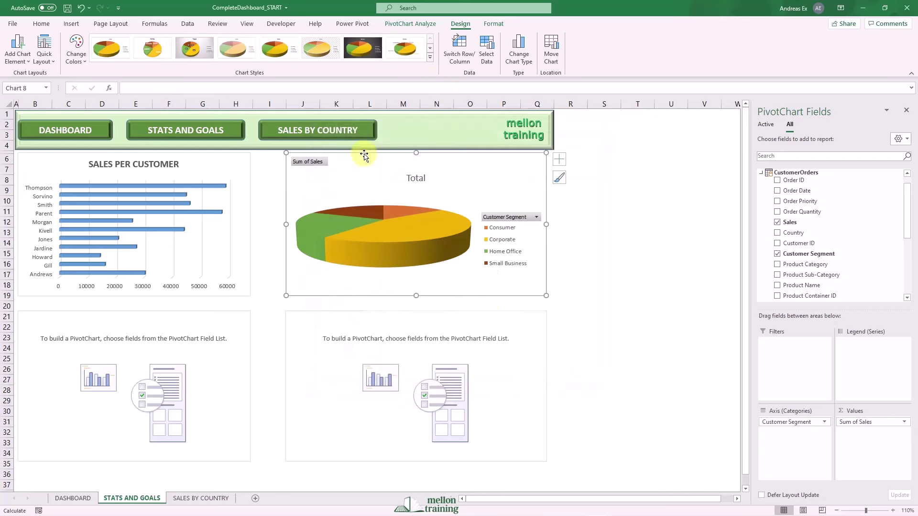
{"action": "left_click", "coordinate": [429, 57]}
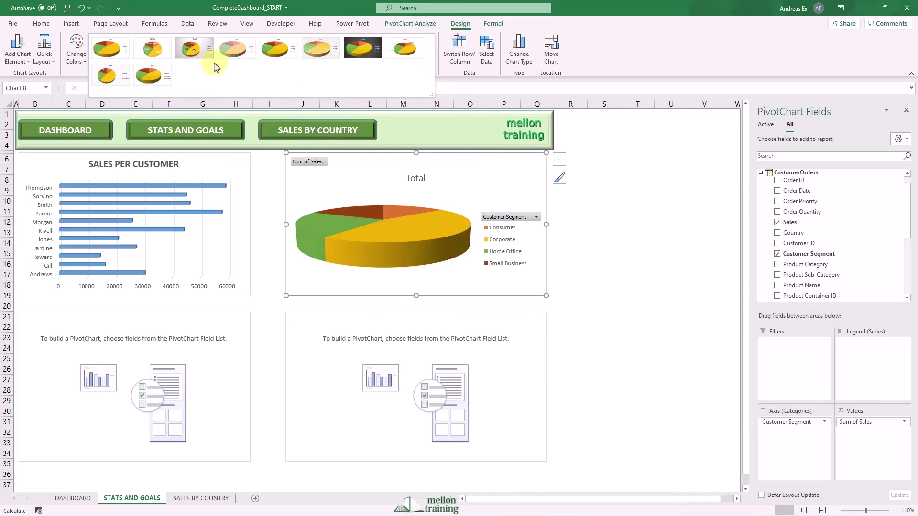
{"action": "left_click", "coordinate": [398, 52]}
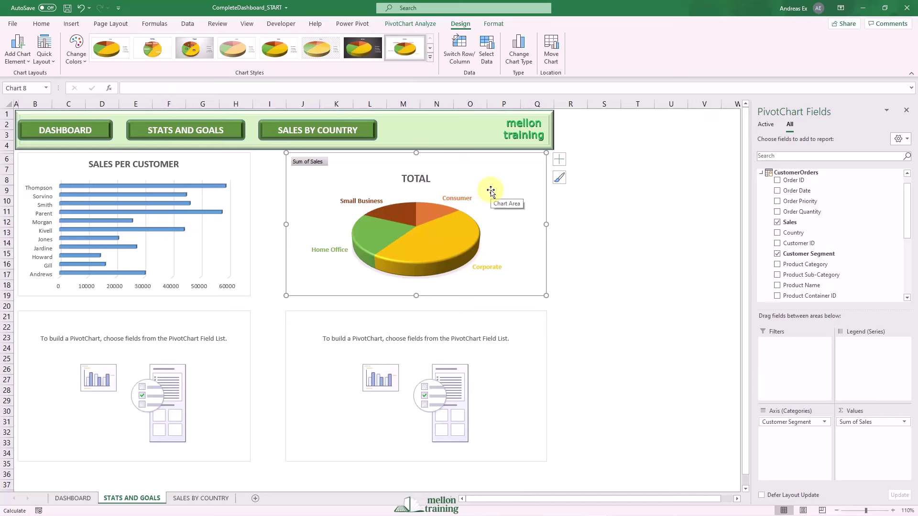
Hide all field buttons on the 3-D pie chart
{"action": "left_click", "coordinate": [418, 23]}
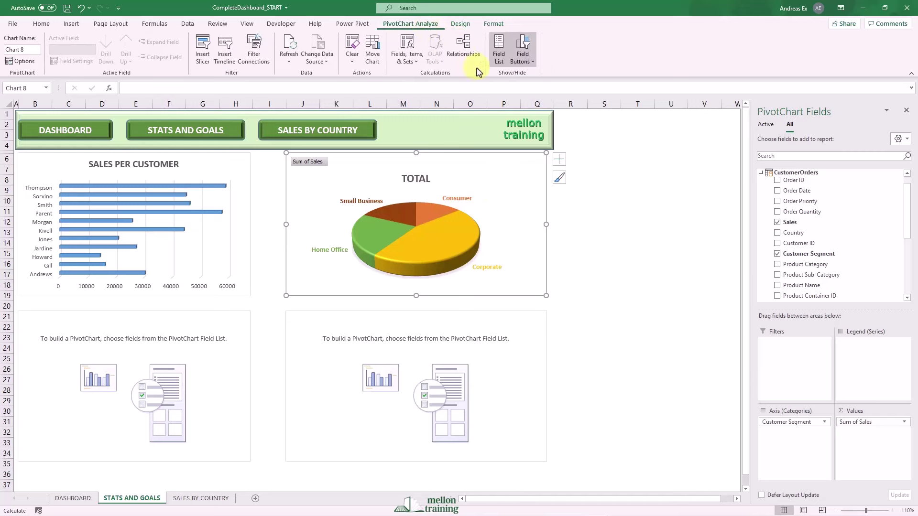
{"action": "left_click", "coordinate": [529, 61]}
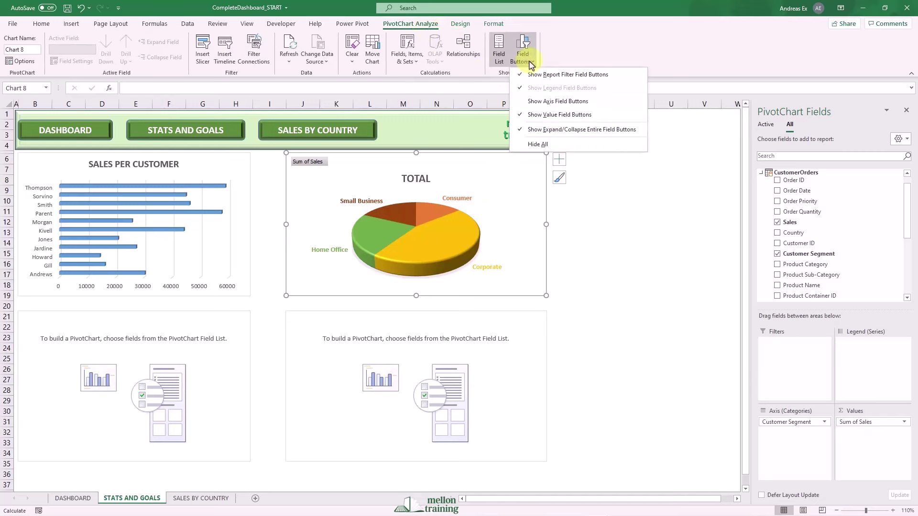
{"action": "left_click", "coordinate": [542, 145]}
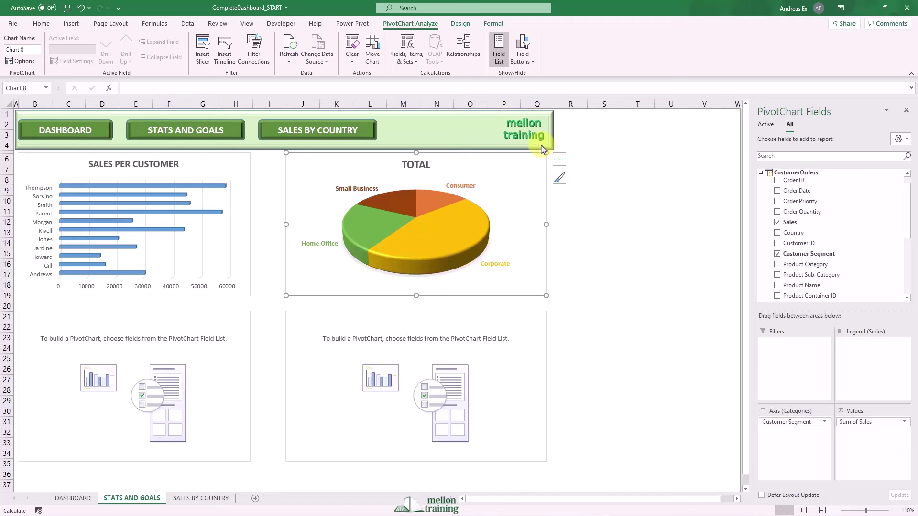
Change the pie chart's title to SALES PER CUSTOMER SEGMENT
{"action": "left_click", "coordinate": [417, 164]}
{"action": "double_click", "coordinate": [419, 164]}
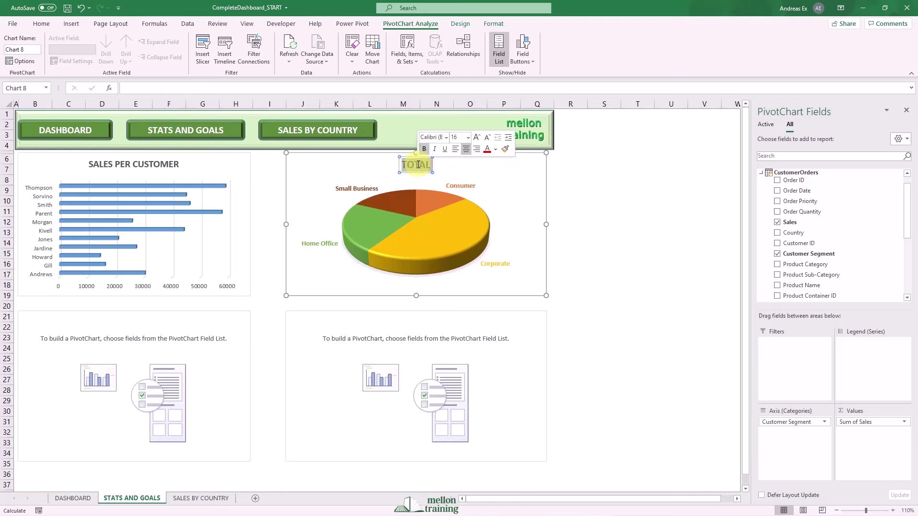
{"action": "type", "text": "SALES"}
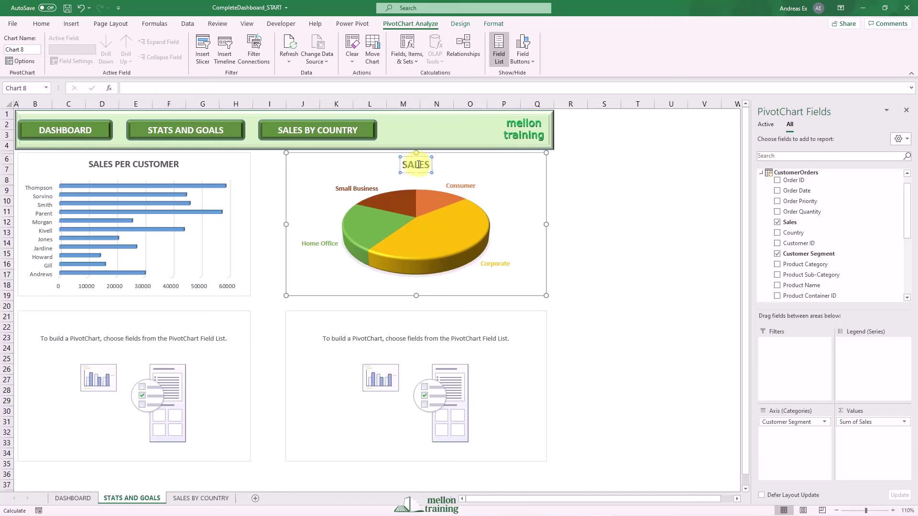
{"action": "type", "text": " PER CUSTOMER"}
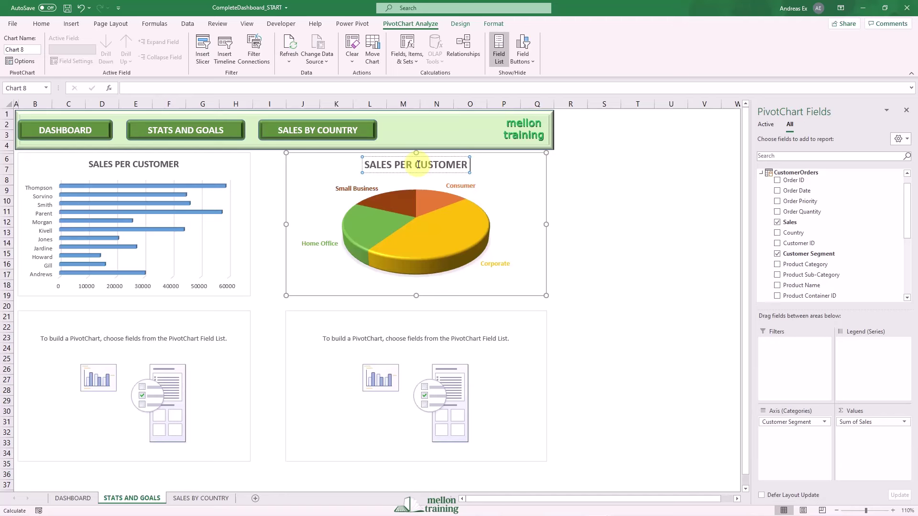
{"action": "type", "text": " SEGMEN"}
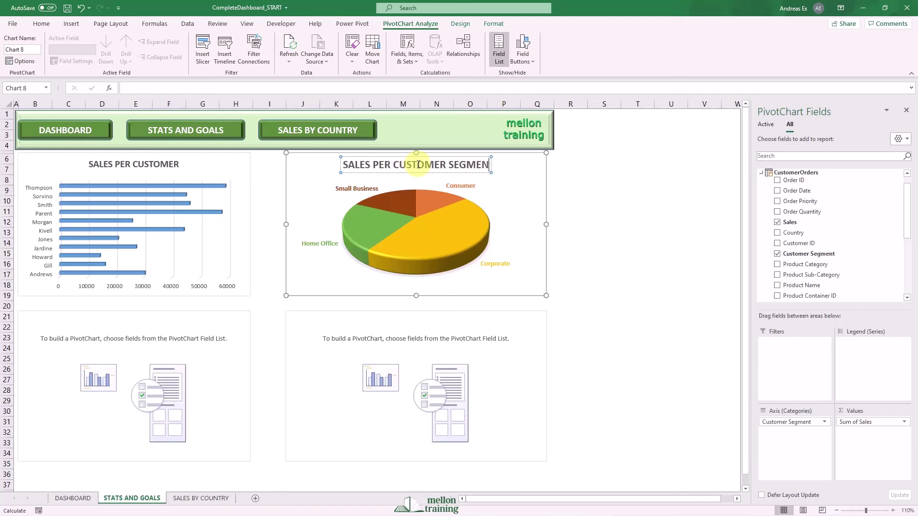
{"action": "type", "text": "T"}
{"action": "left_click", "coordinate": [513, 177]}
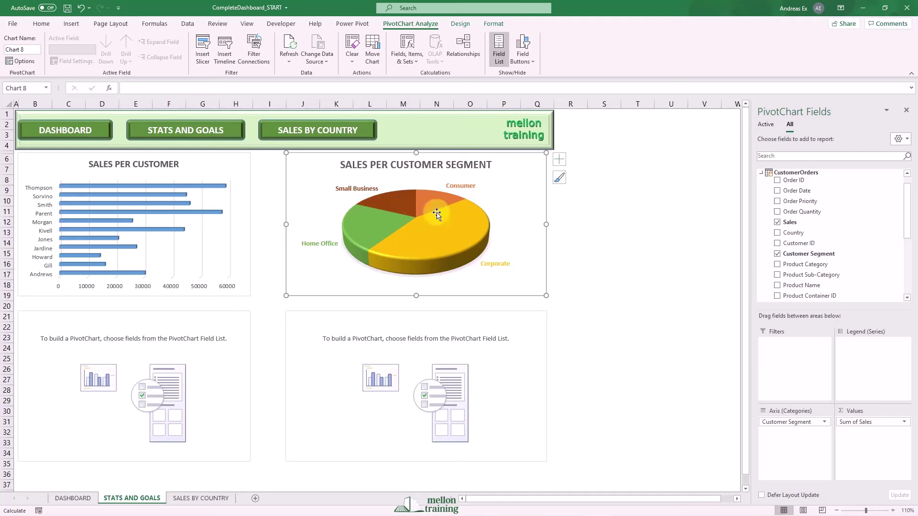
Build the lower-left PivotChart from CustomerOrders with Product Category as categories and the sum of Sales as values
{"action": "left_click", "coordinate": [227, 313]}
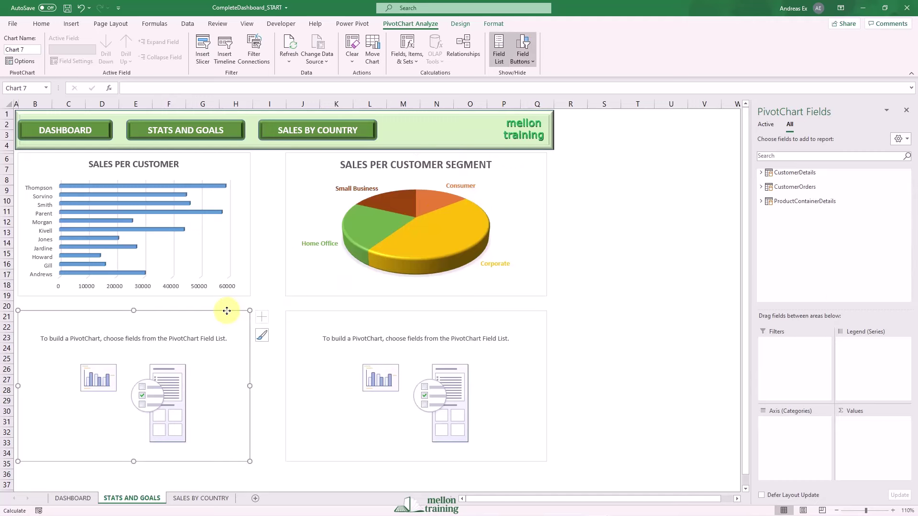
{"action": "left_click", "coordinate": [761, 187]}
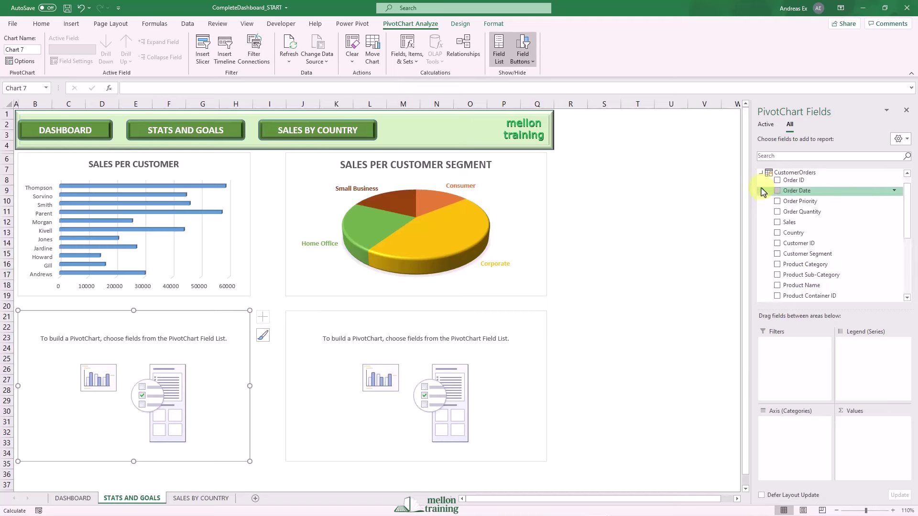
{"action": "left_click", "coordinate": [777, 223]}
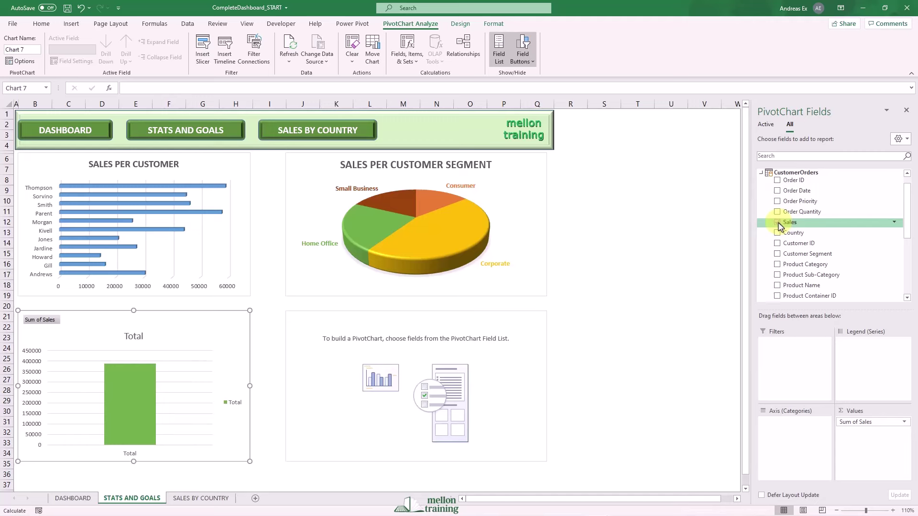
{"action": "left_click", "coordinate": [778, 264]}
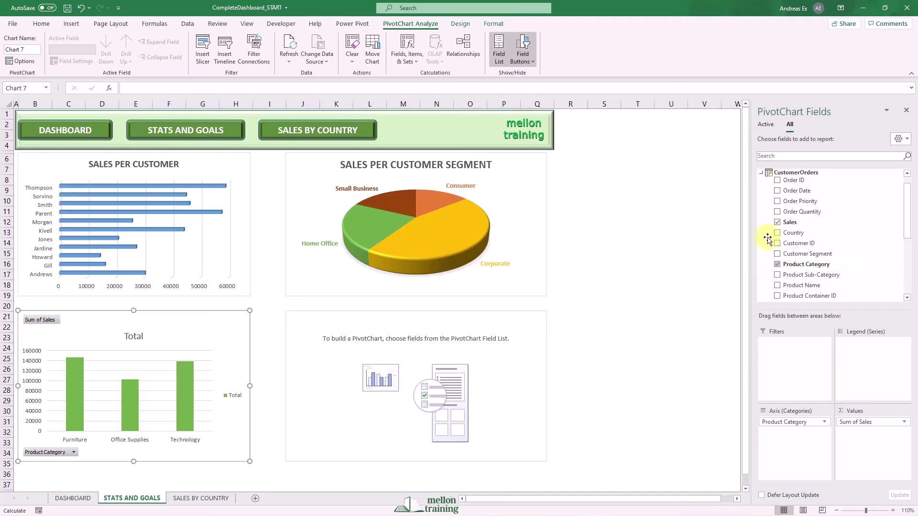
Change the Product Category sales chart to a Doughnut and apply chart Style 8 to it
{"action": "left_click", "coordinate": [455, 25]}
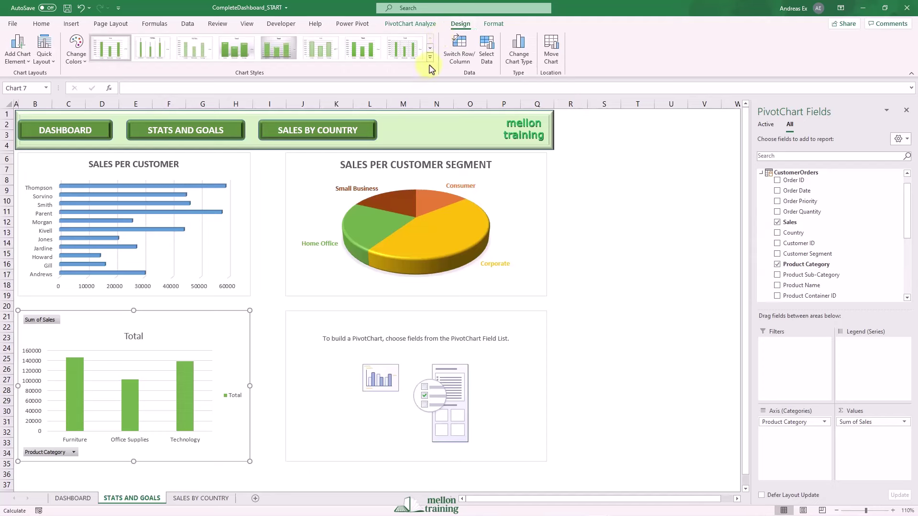
{"action": "left_click", "coordinate": [519, 57]}
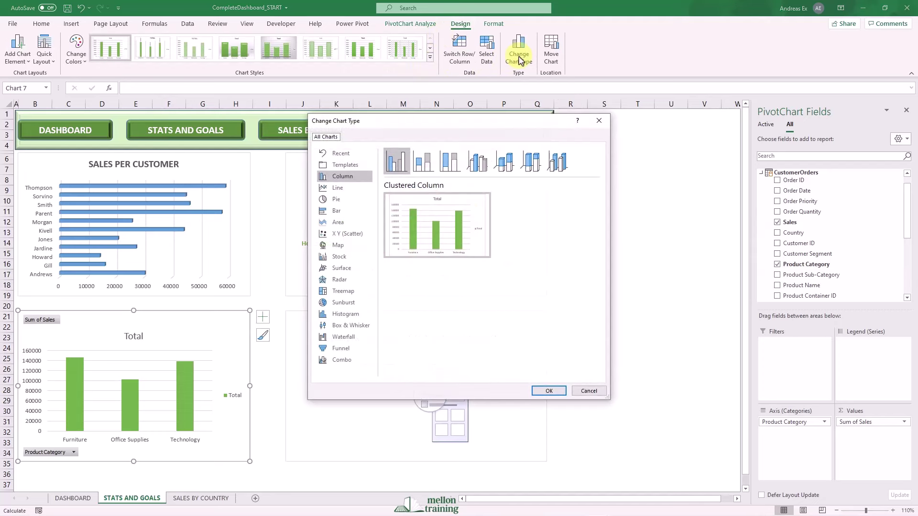
{"action": "left_click", "coordinate": [338, 200]}
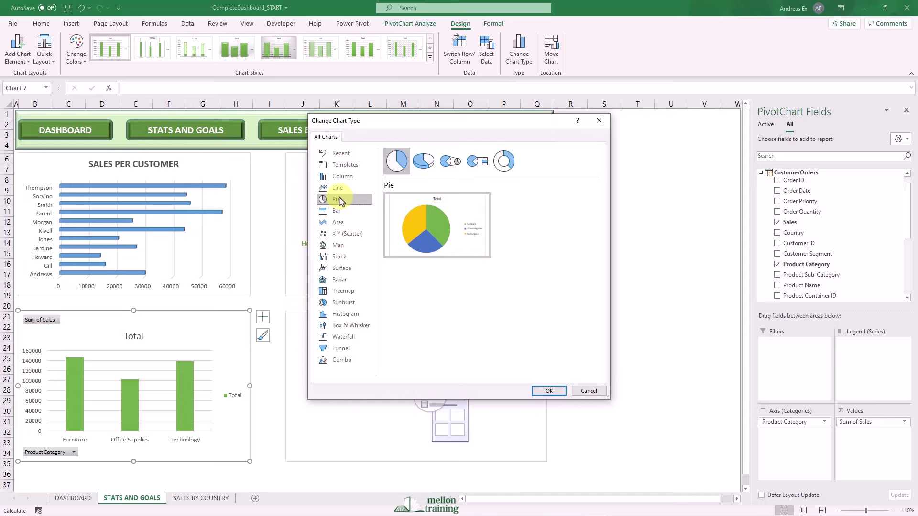
{"action": "left_click", "coordinate": [505, 161]}
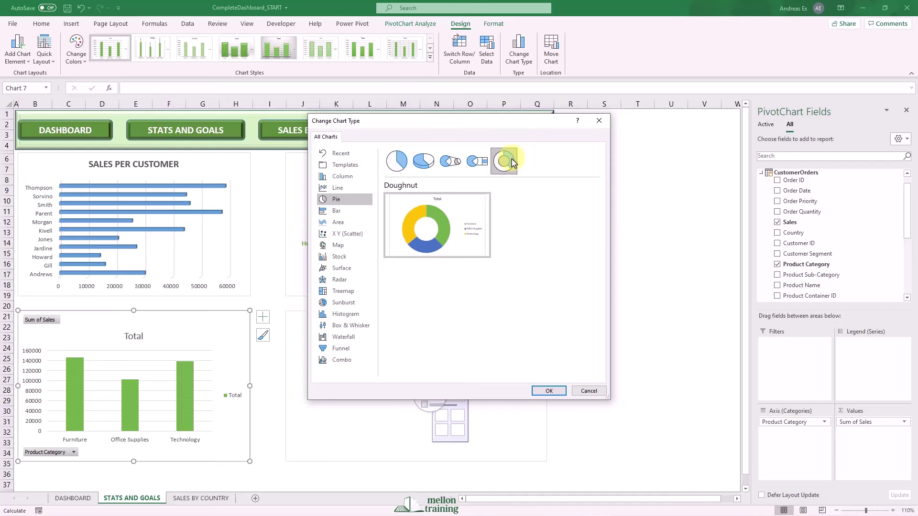
{"action": "left_click", "coordinate": [550, 391]}
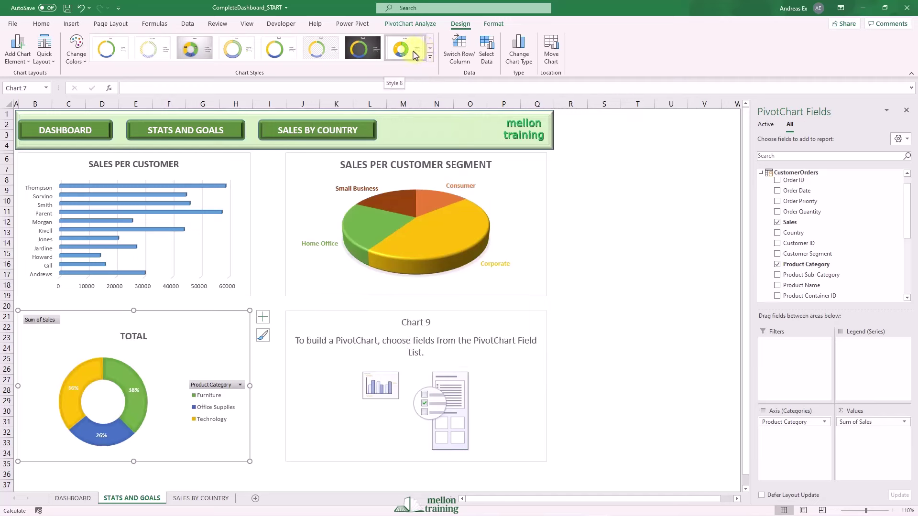
{"action": "left_click", "coordinate": [414, 55]}
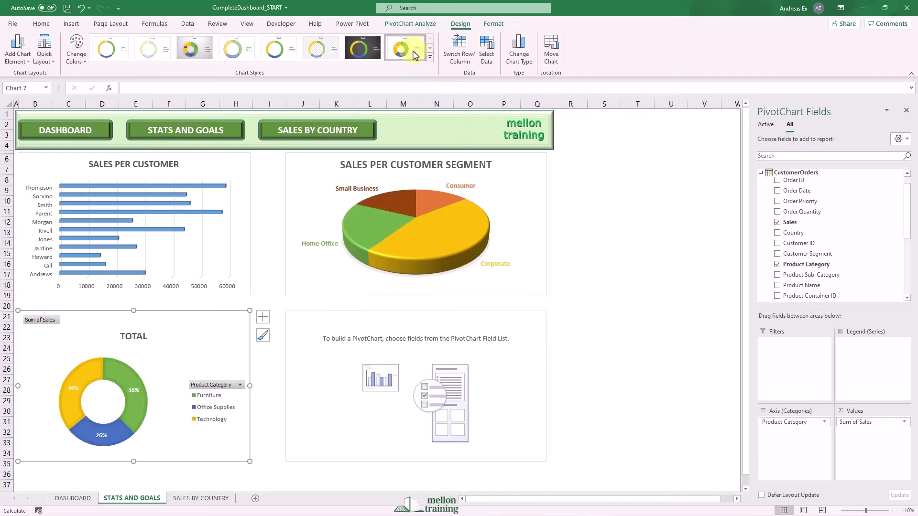
Hide all field buttons on the doughnut chart
{"action": "left_click", "coordinate": [419, 26]}
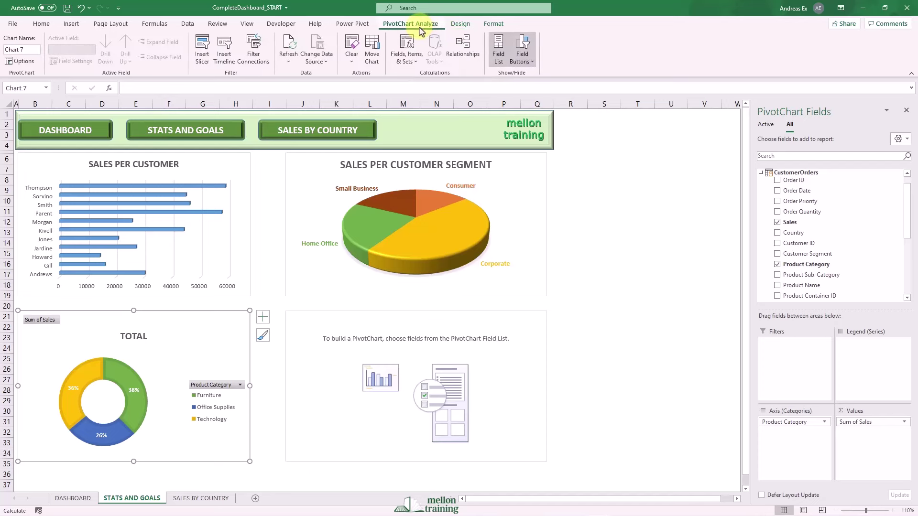
{"action": "left_click", "coordinate": [531, 63]}
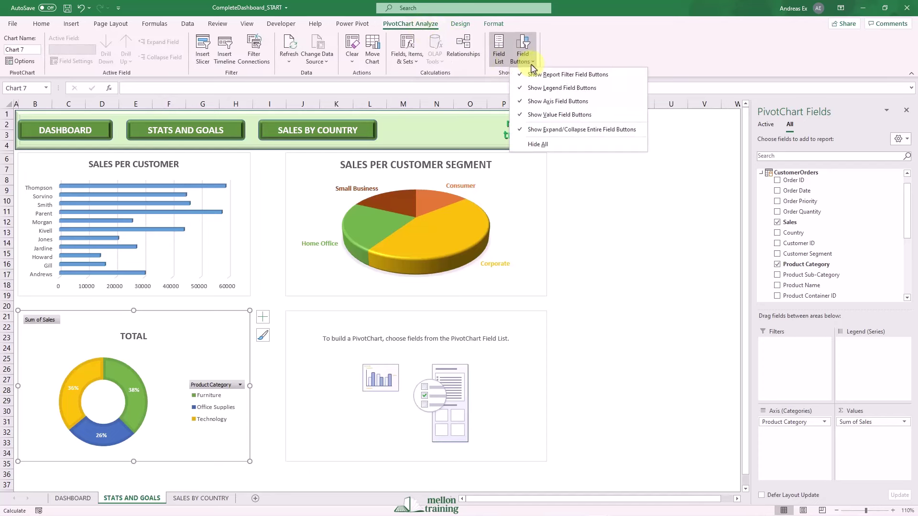
{"action": "left_click", "coordinate": [549, 144]}
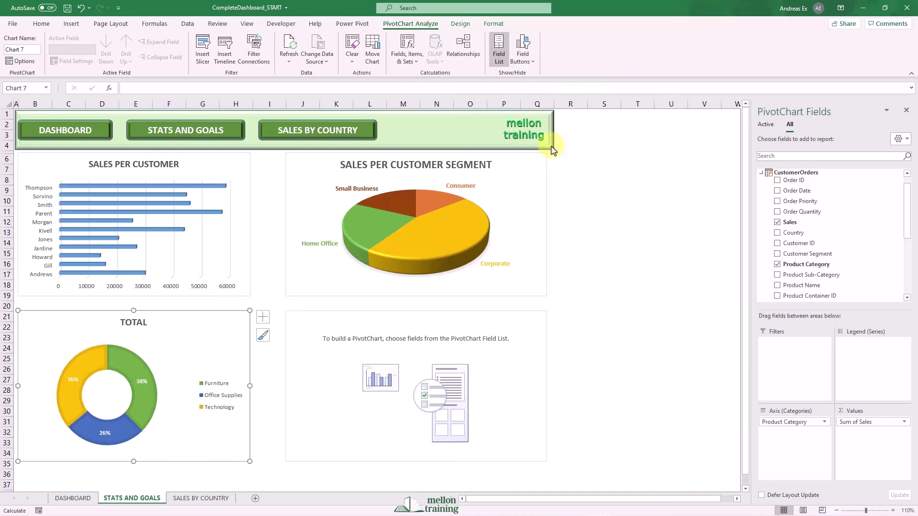
Change the doughnut chart's title to SALES PER PRODUCT CATEGORY
{"action": "double_click", "coordinate": [134, 322]}
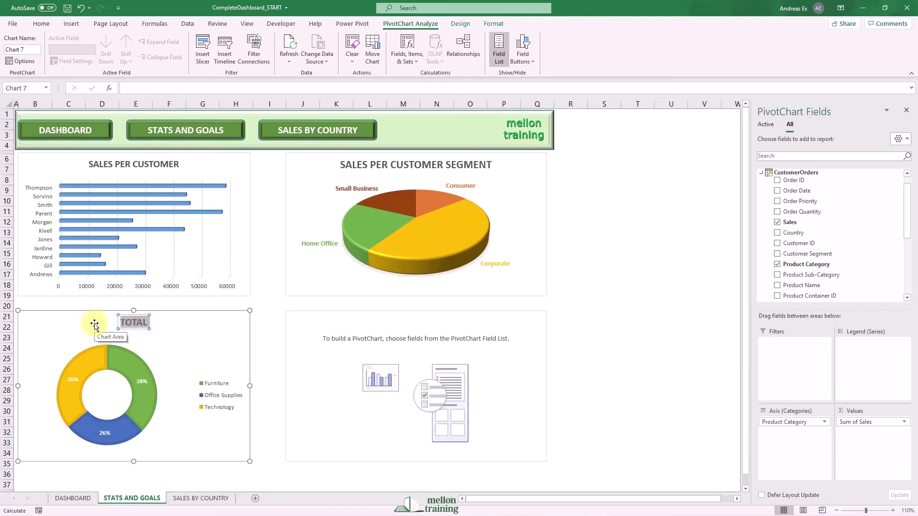
{"action": "type", "text": "SAL"}
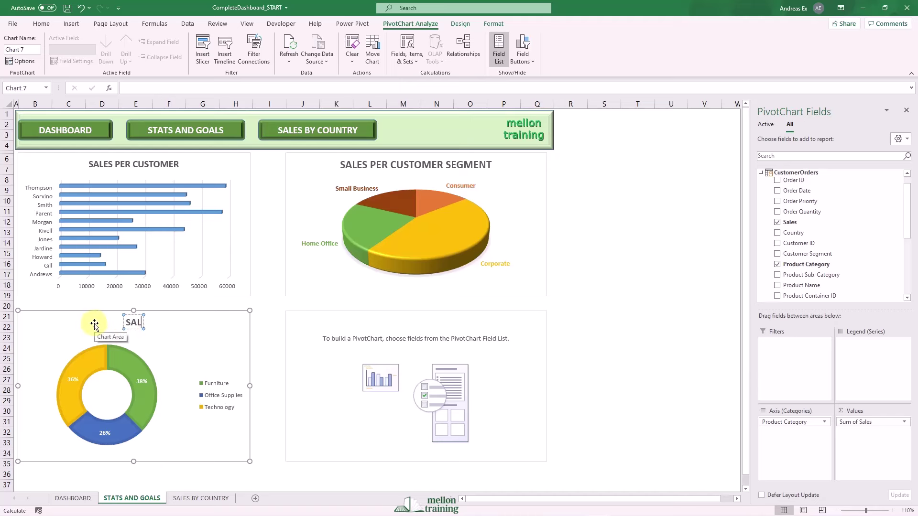
{"action": "type", "text": "ES PER"}
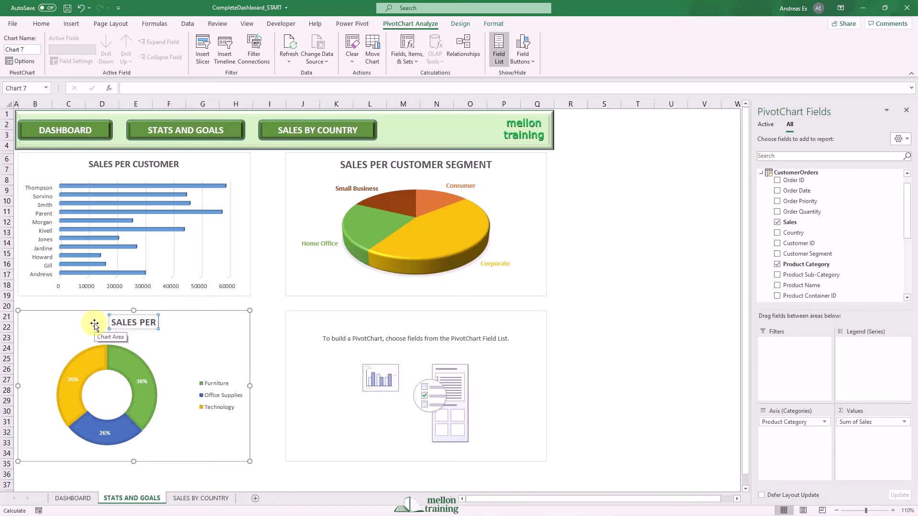
{"action": "type", "text": " PRODUCT"}
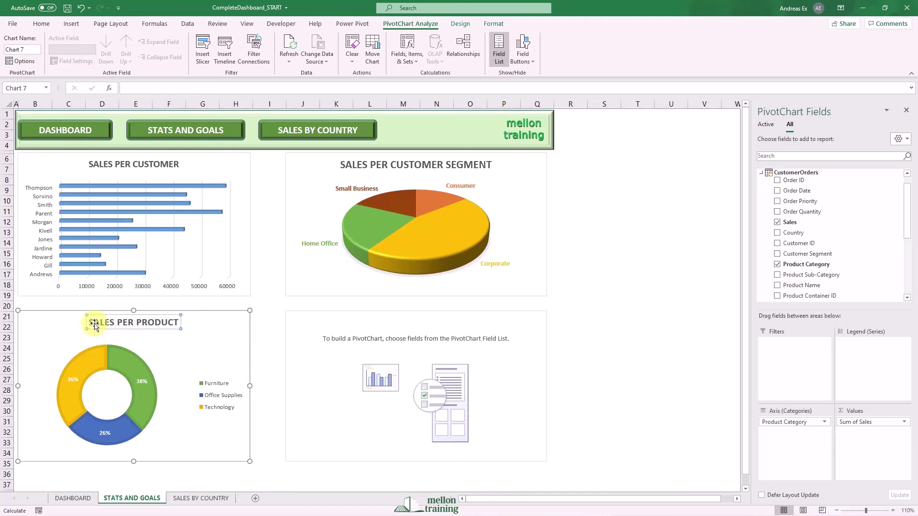
{"action": "type", "text": " CATEGORY"}
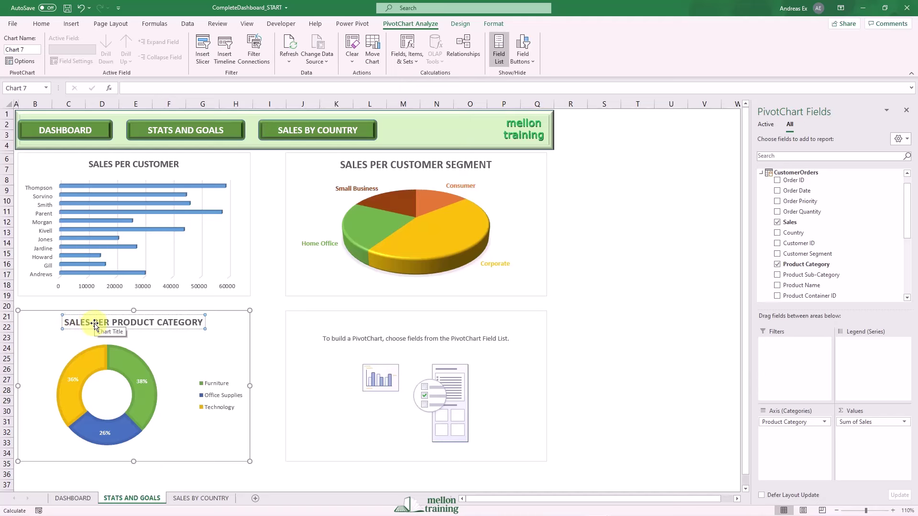
{"action": "left_click", "coordinate": [220, 344]}
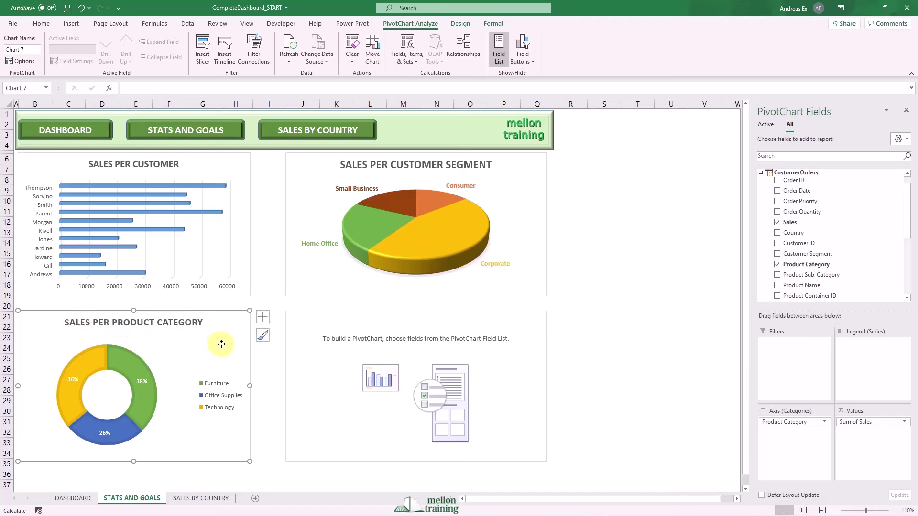
Build the empty lower-right PivotChart from CustomerOrders with Year as categories and Sales as values
{"action": "left_click", "coordinate": [298, 315]}
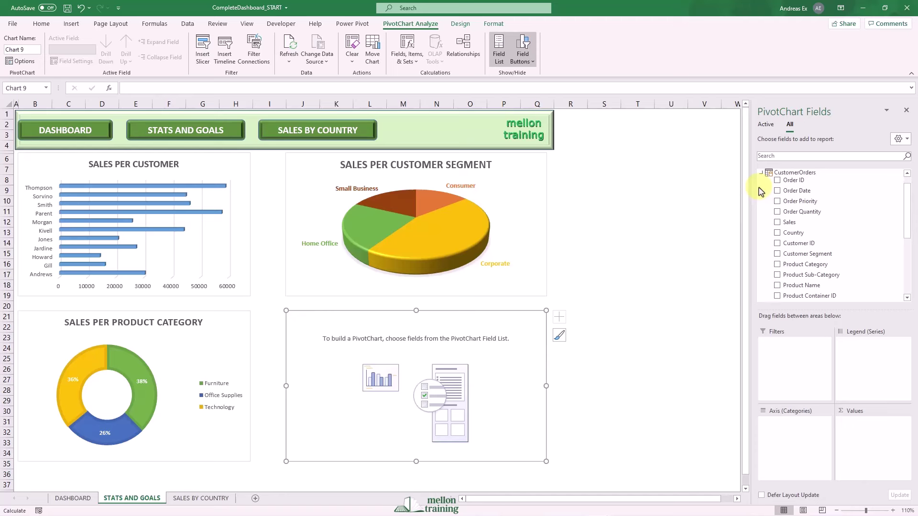
{"action": "left_click_drag", "start_coordinate": [790, 222], "coordinate": [863, 440]}
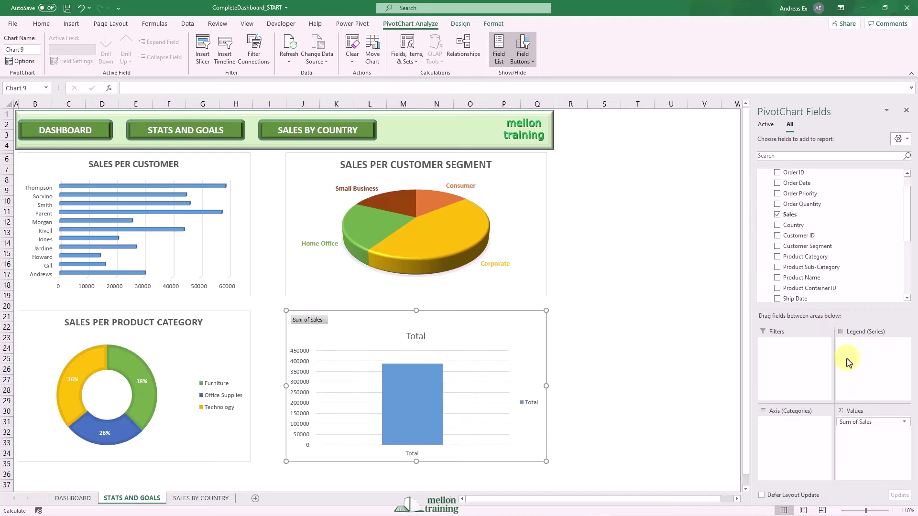
{"action": "scroll", "coordinate": [831, 257], "scroll_direction": "down", "scroll_amount": 3}
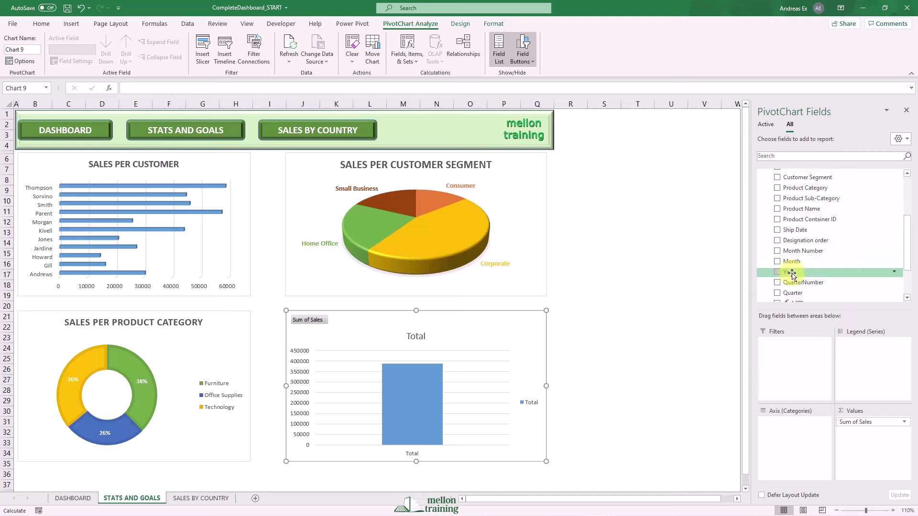
{"action": "left_click_drag", "start_coordinate": [791, 272], "coordinate": [787, 442]}
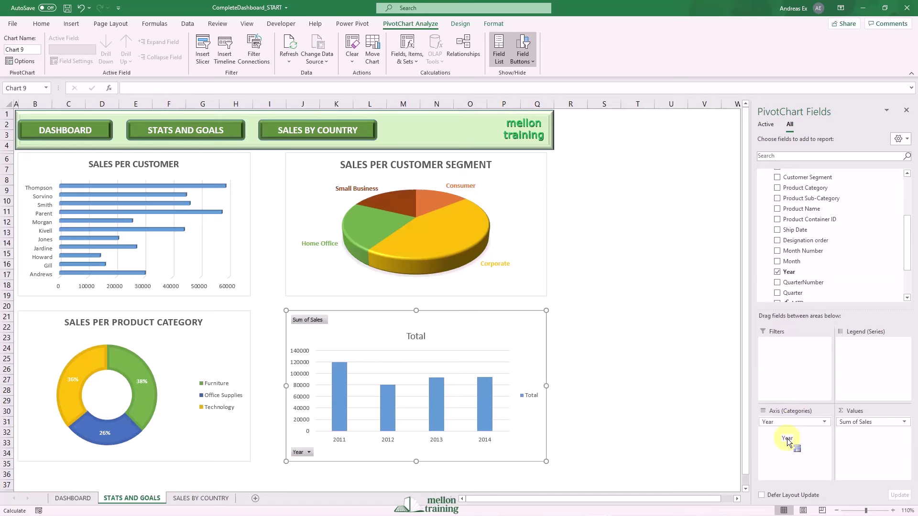
Summarize the Sales values of the yearly chart by Average
{"action": "left_click", "coordinate": [903, 420]}
{"action": "left_click", "coordinate": [872, 412]}
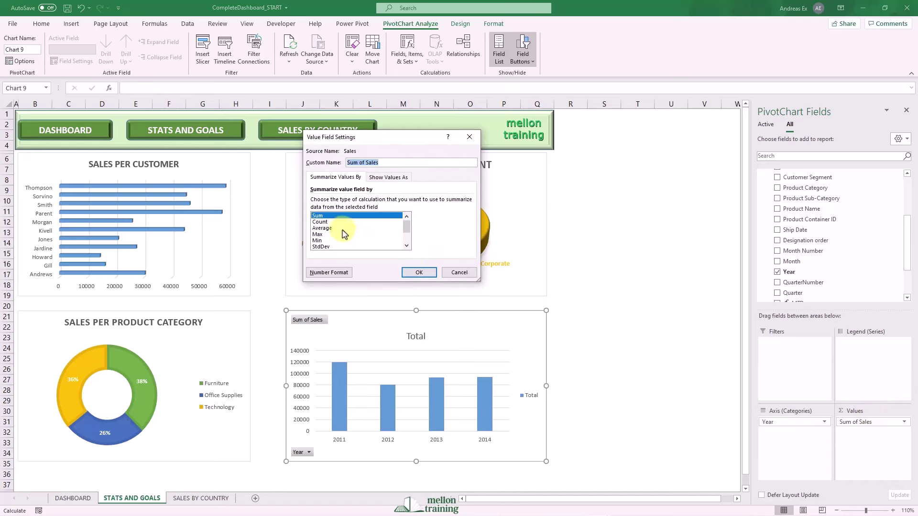
{"action": "left_click", "coordinate": [320, 228]}
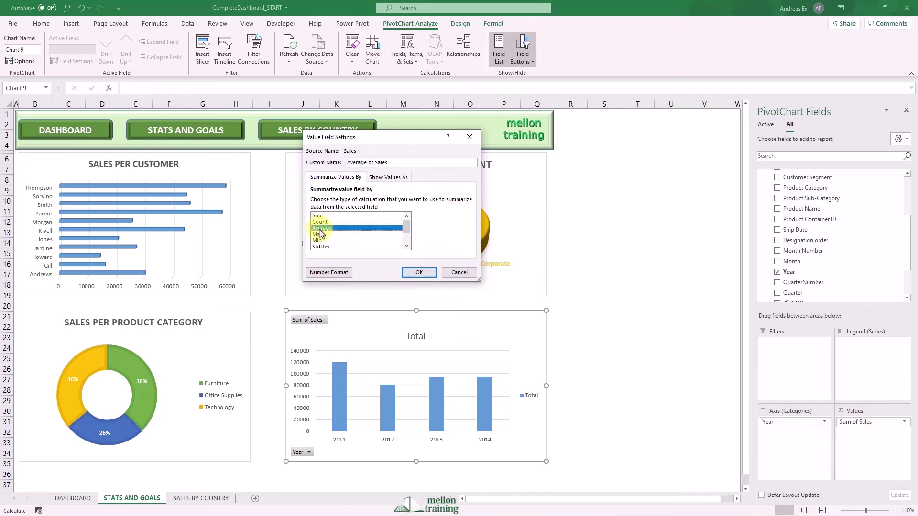
{"action": "left_click", "coordinate": [419, 273]}
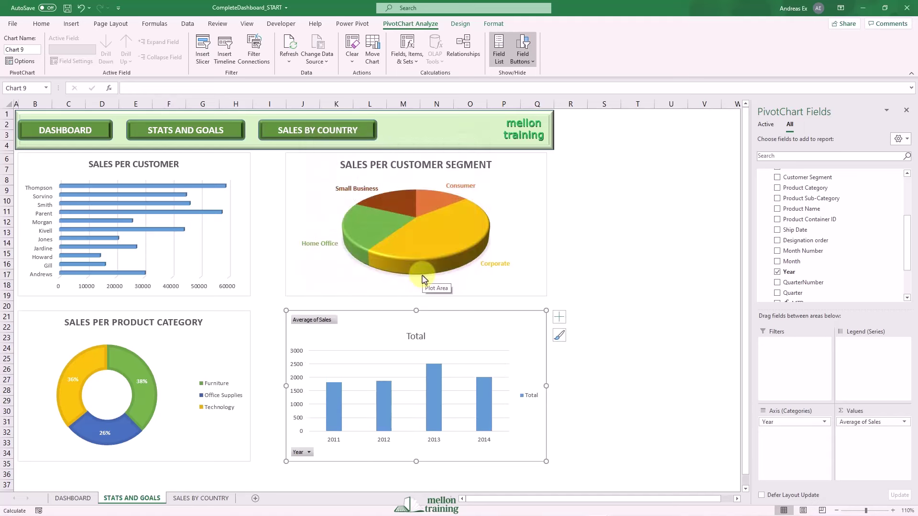
Change the yearly sales chart to a 3-D Clustered Column and apply chart Style 8 to it
{"action": "left_click", "coordinate": [462, 25]}
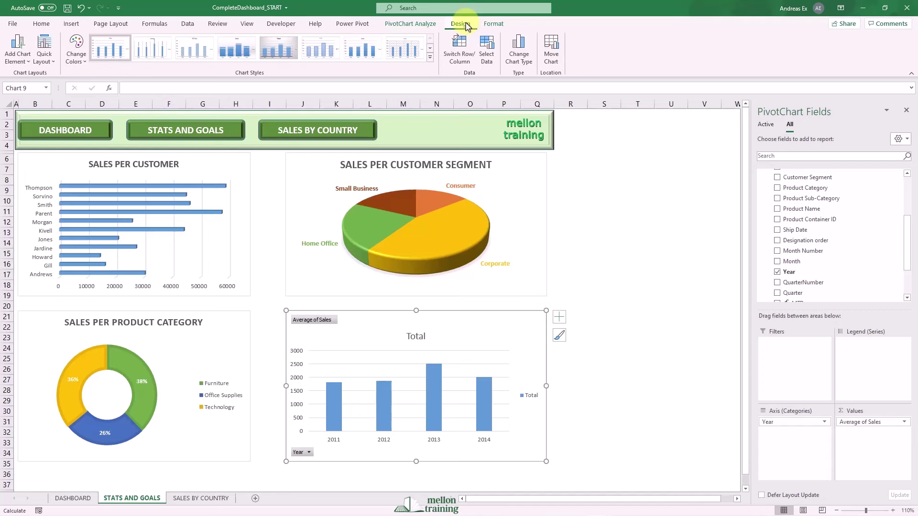
{"action": "left_click", "coordinate": [520, 51]}
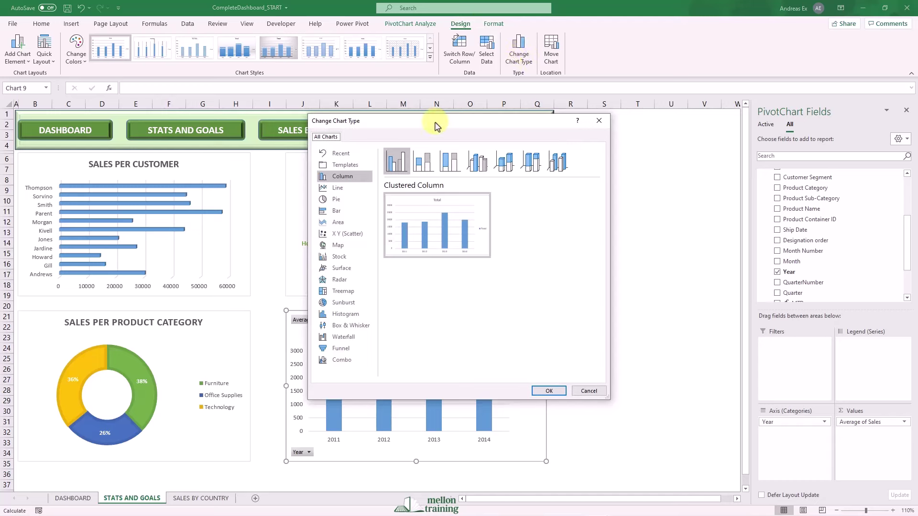
{"action": "left_click", "coordinate": [481, 170]}
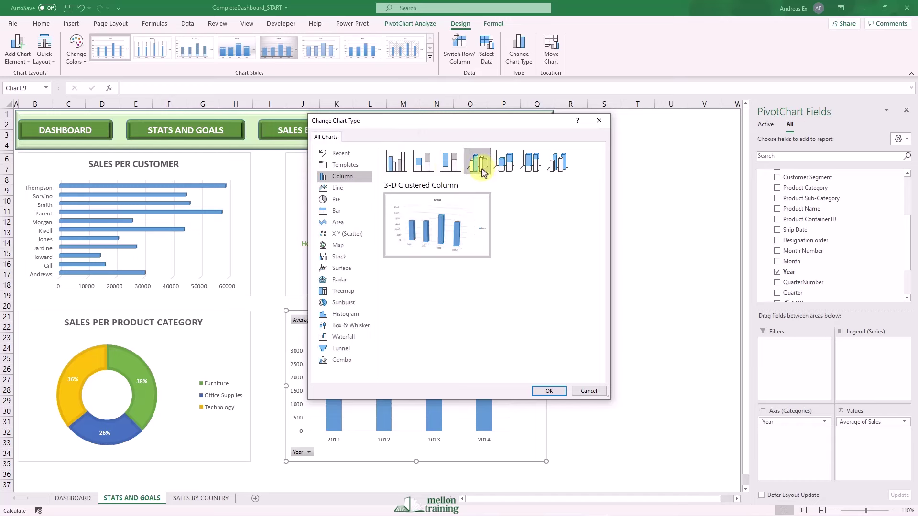
{"action": "left_click", "coordinate": [550, 391]}
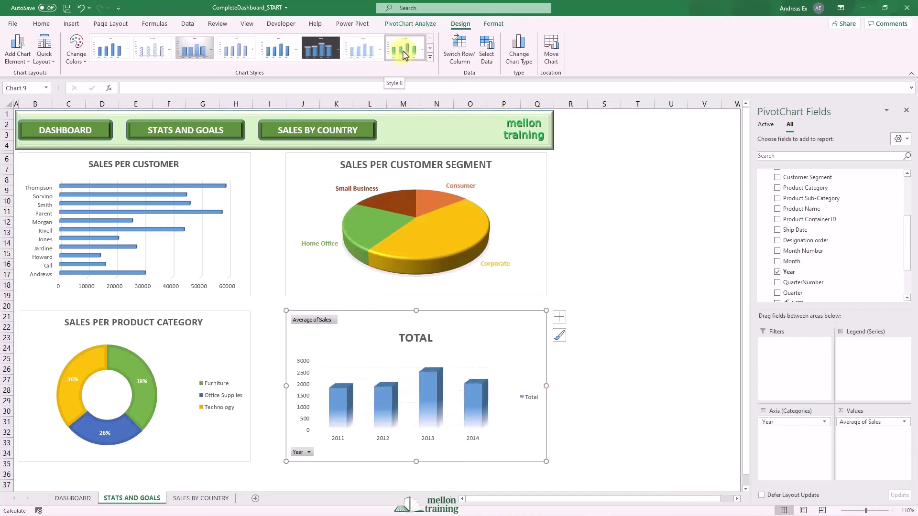
{"action": "left_click", "coordinate": [403, 54]}
Hide all field buttons on the yearly column chart and delete its legend
{"action": "left_click", "coordinate": [427, 25]}
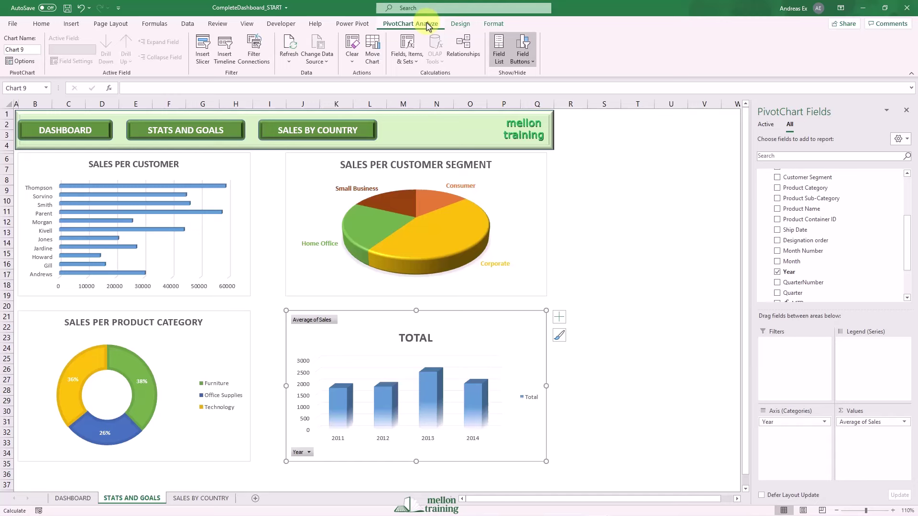
{"action": "left_click", "coordinate": [534, 65]}
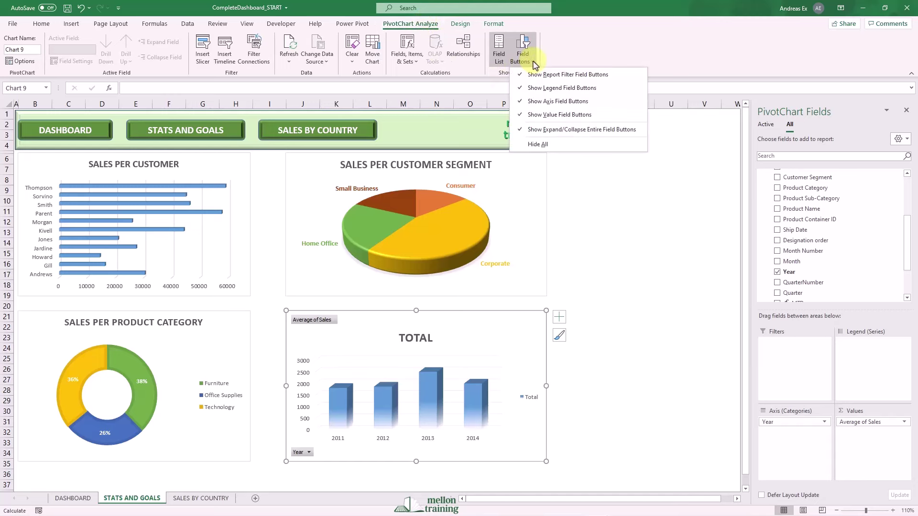
{"action": "left_click", "coordinate": [548, 144]}
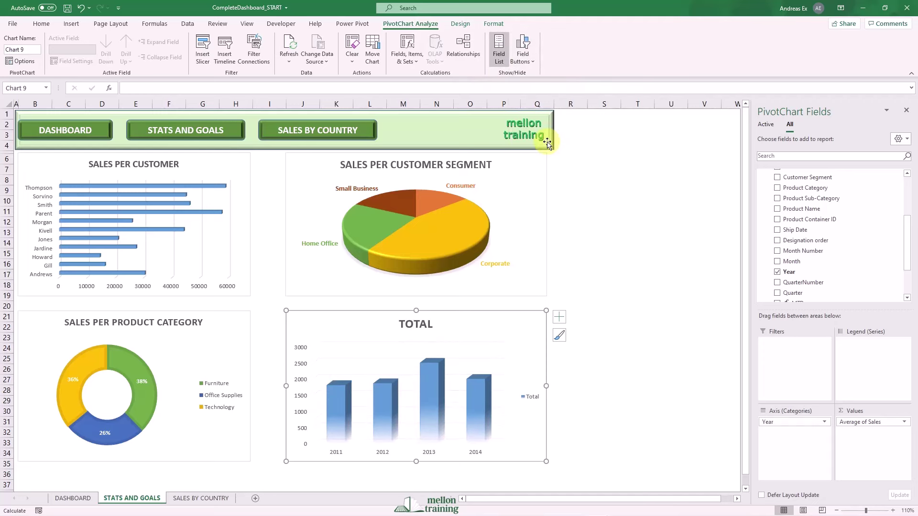
{"action": "left_click", "coordinate": [532, 400]}
{"action": "key", "text": "Delete"}
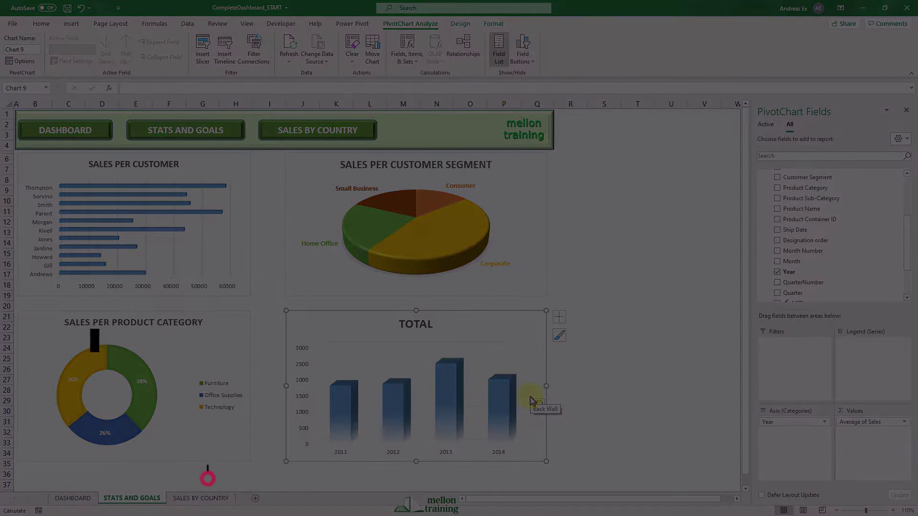
Change the yearly column chart's title to AVERAGE SALES PER YEAR
{"action": "double_click", "coordinate": [415, 323]}
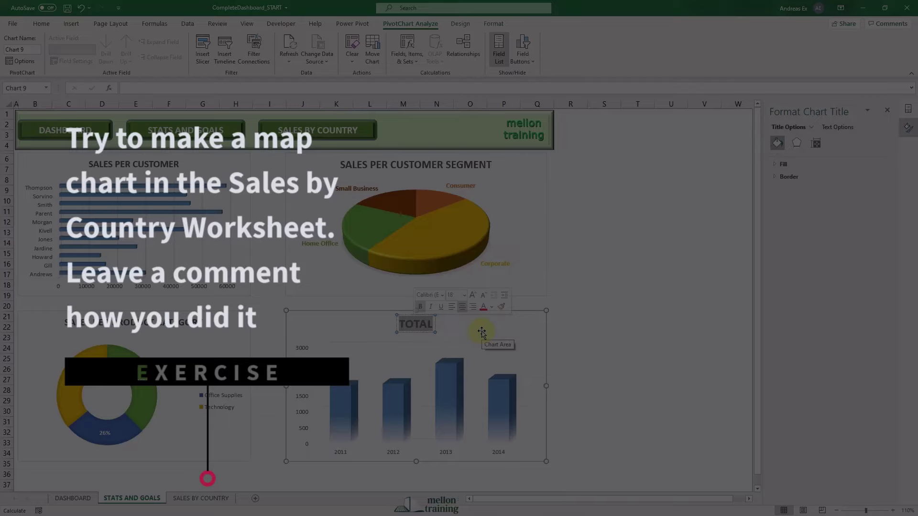
{"action": "type", "text": "AVERAGE"}
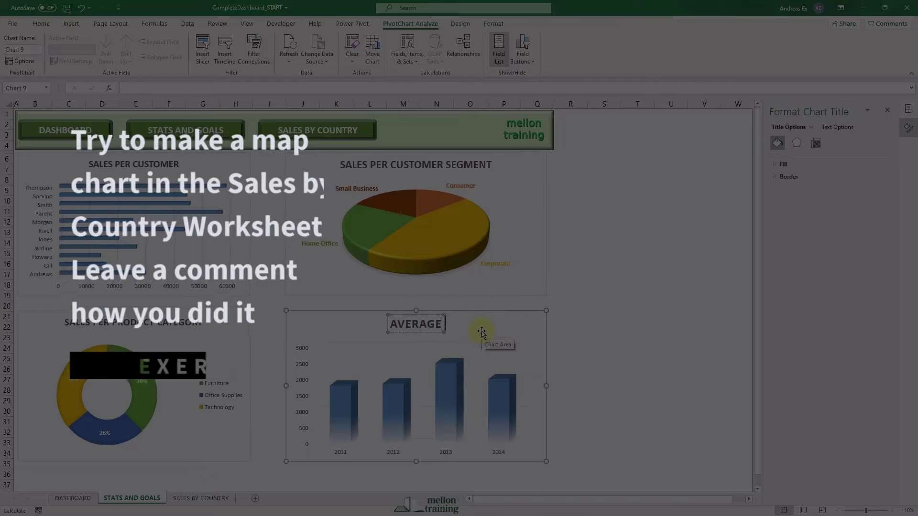
{"action": "type", "text": " SALES"}
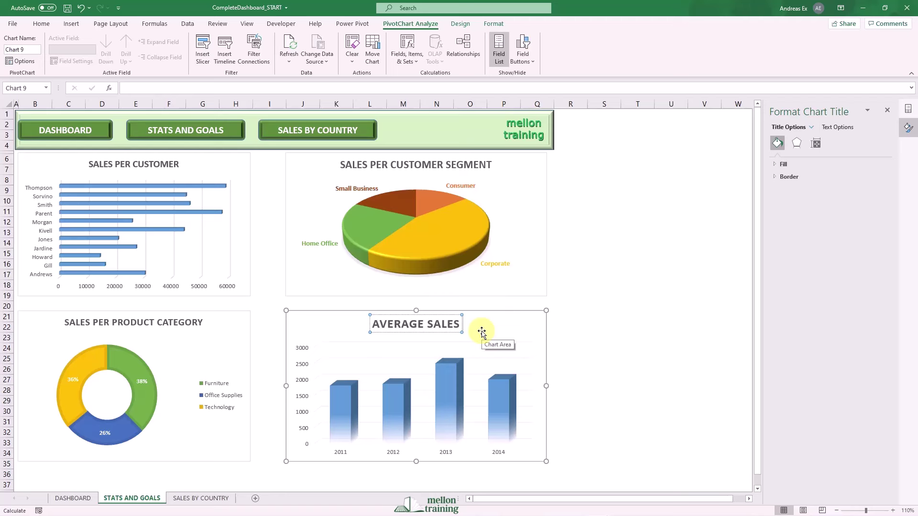
{"action": "type", "text": " PER YEAR"}
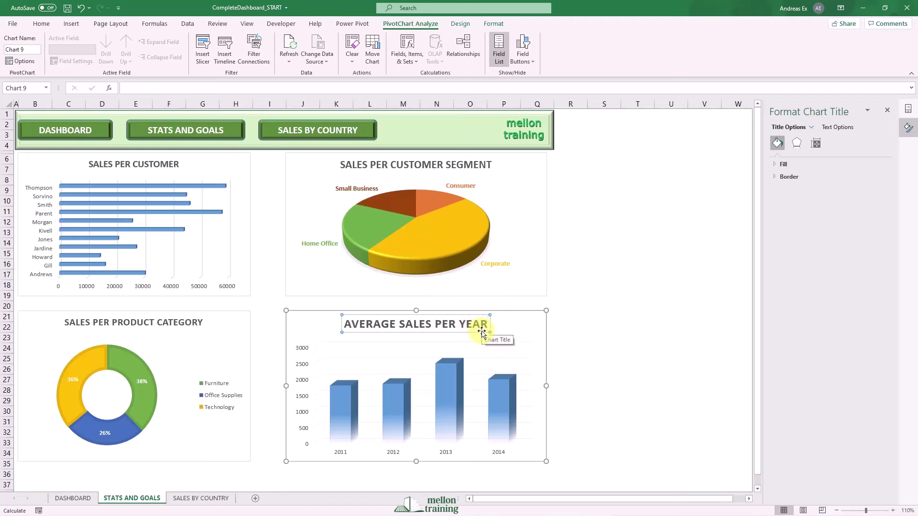
{"action": "left_click", "coordinate": [517, 329]}
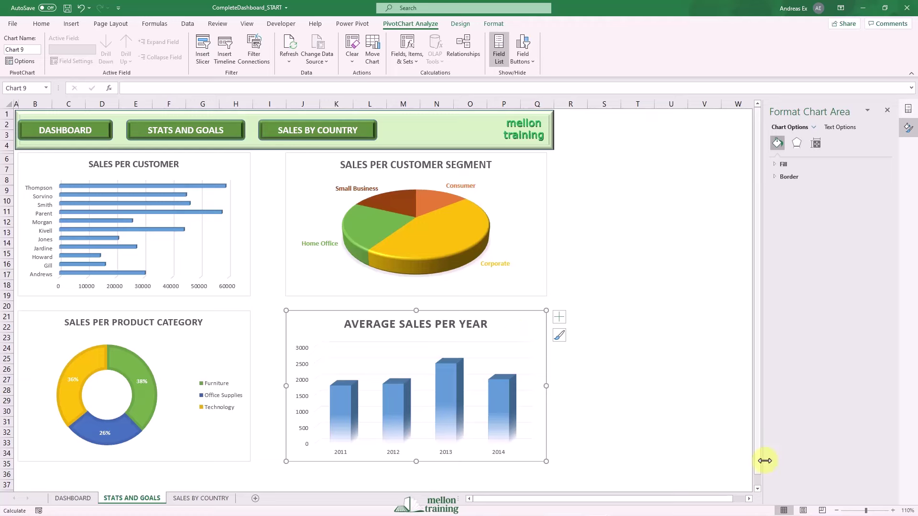
{"action": "left_click", "coordinate": [837, 511]}
{"action": "left_click", "coordinate": [603, 355]}
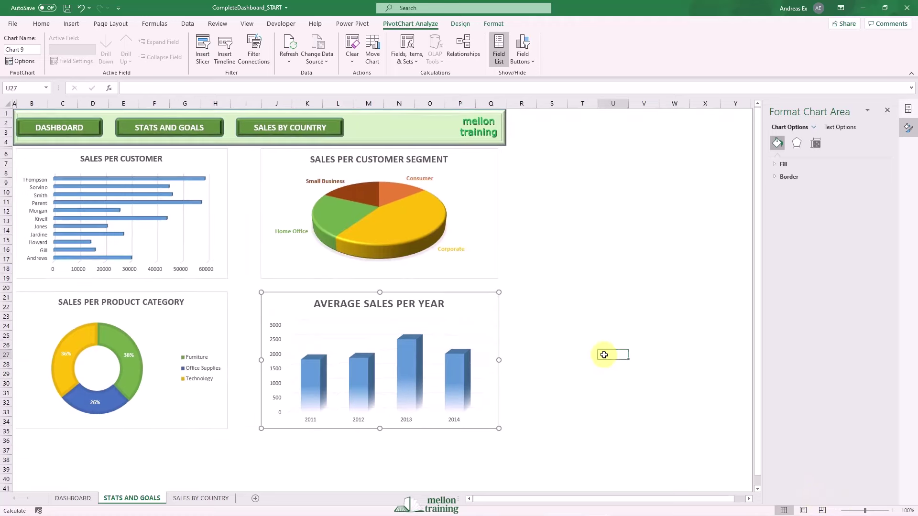